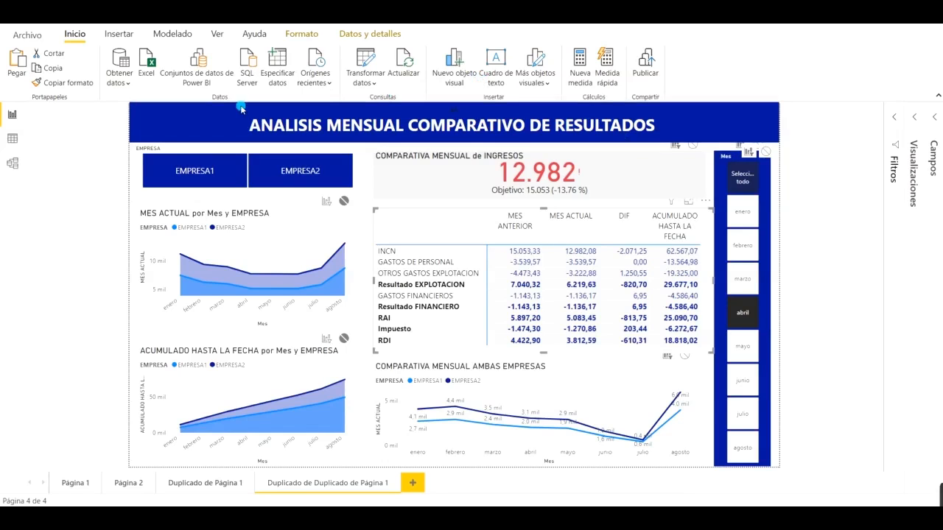
# Examine the movement records in the MOV EMP 1 and MOV EMP 2 tables of the data model
pyautogui.click(13, 140)
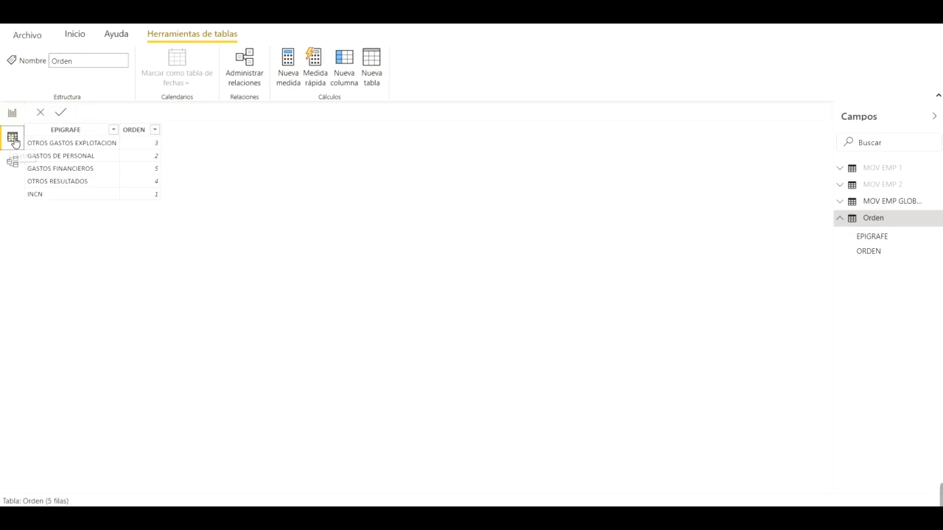
pyautogui.click(878, 169)
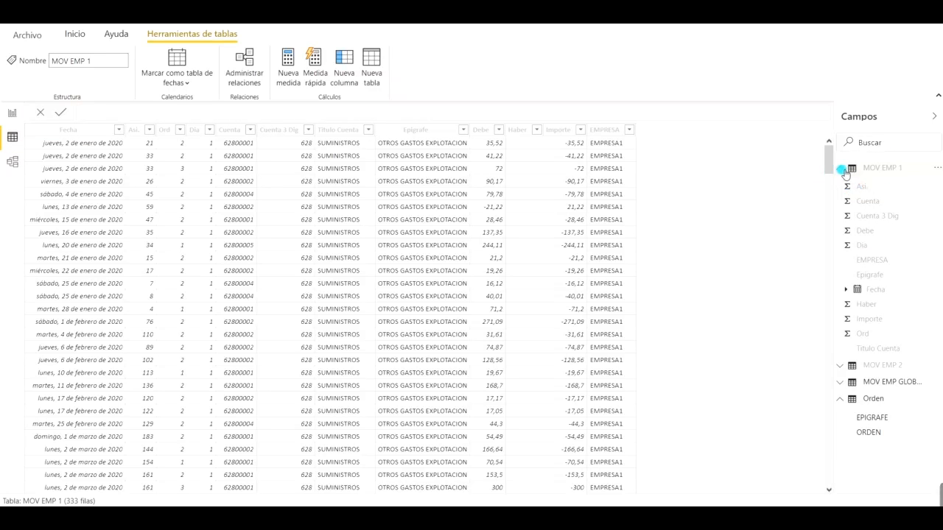
pyautogui.click(841, 170)
pyautogui.click(842, 188)
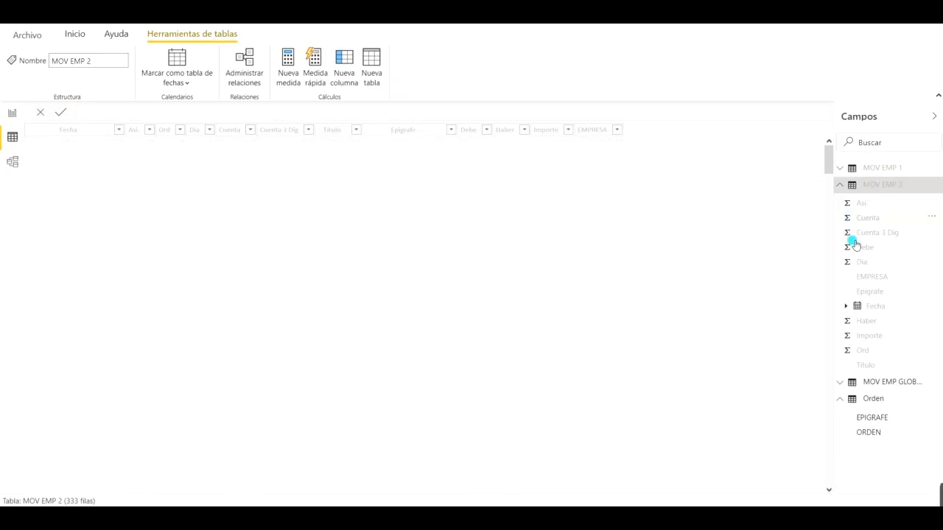
pyautogui.click(842, 187)
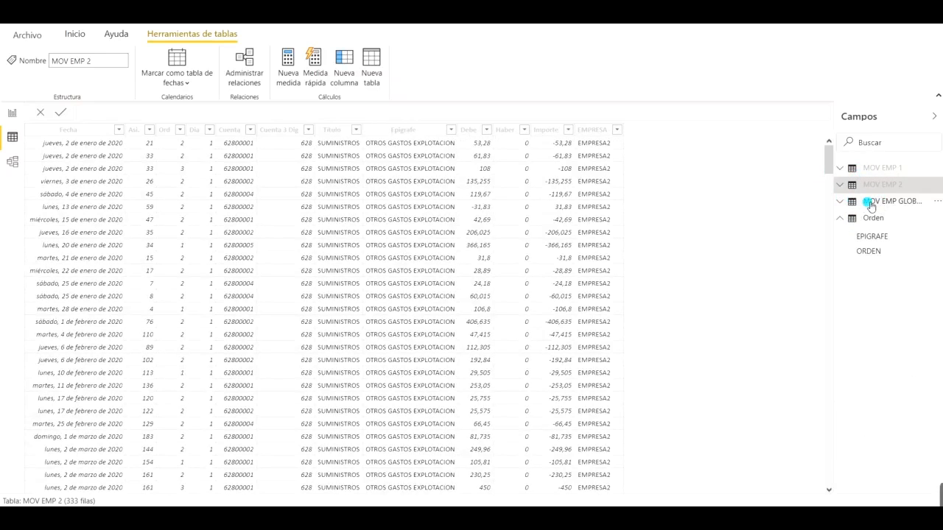
# Examine the fields and rows of the combined MOV EMP GLOBALES table, including its EMPRESA column
pyautogui.click(874, 204)
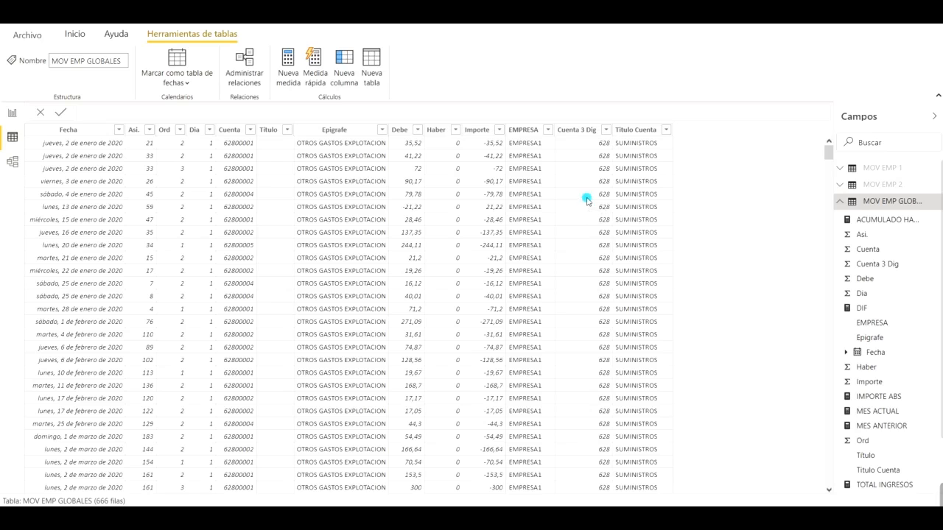
pyautogui.click(844, 203)
pyautogui.click(404, 194)
pyautogui.click(840, 203)
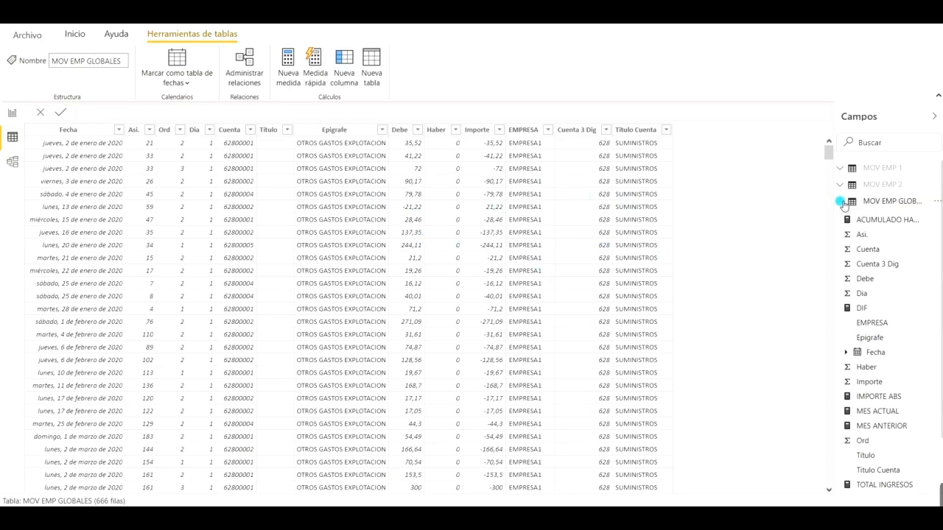
pyautogui.click(841, 202)
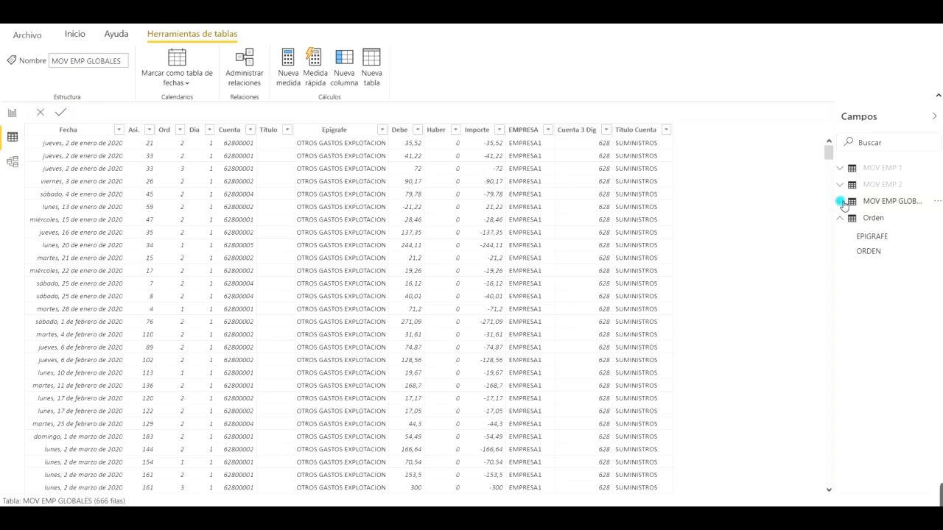
pyautogui.click(656, 156)
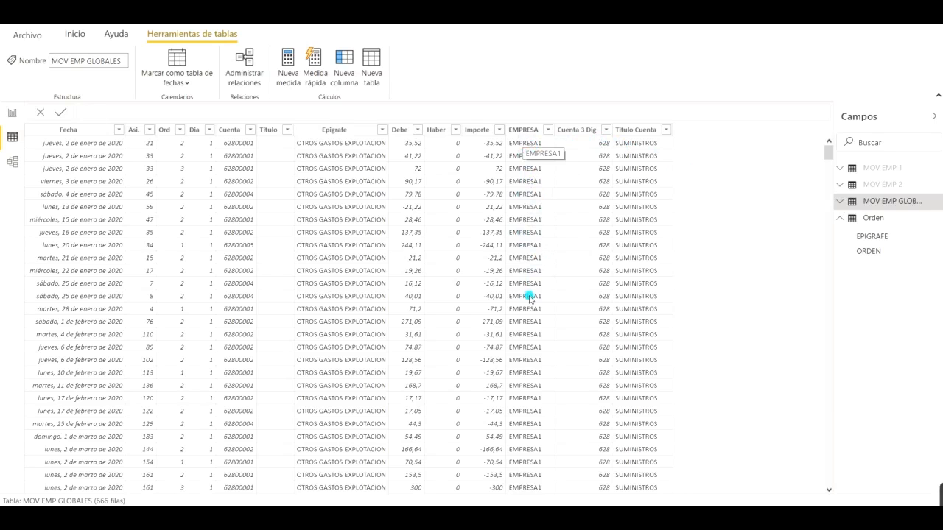
pyautogui.scroll(-2, 529, 297)
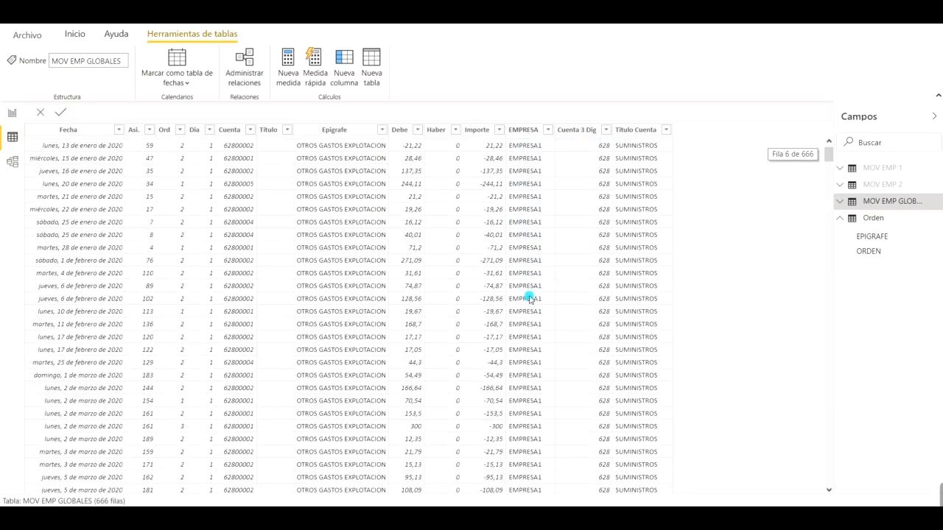
# Return to the finished report and filter it by EMPRESA2, and by EMPRESA1 instead
pyautogui.click(15, 114)
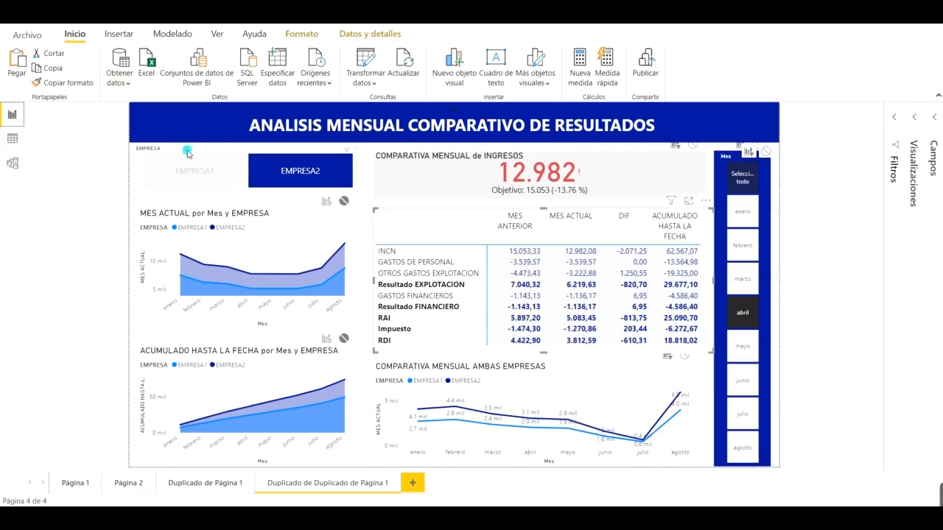
pyautogui.click(292, 177)
pyautogui.click(192, 179)
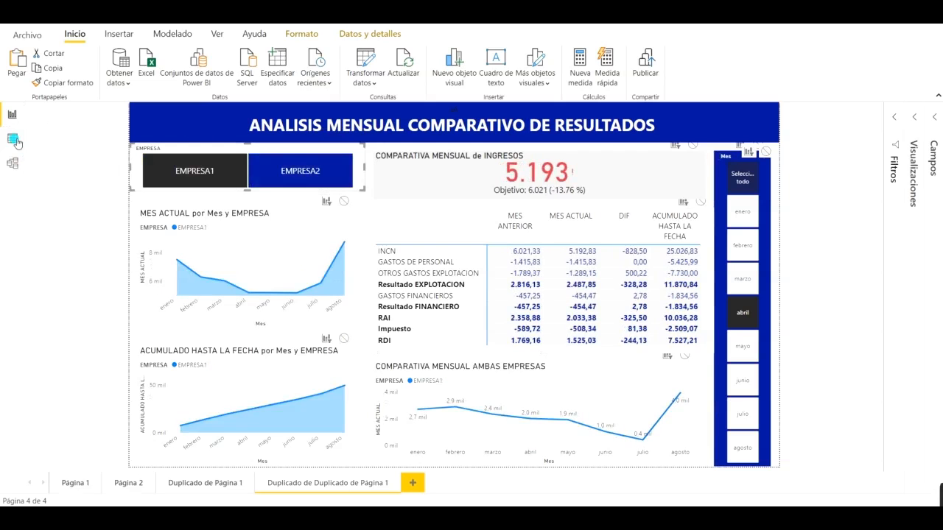
# View the data table once more and switch to the other Power BI file, which holds the unfinished report
pyautogui.click(13, 140)
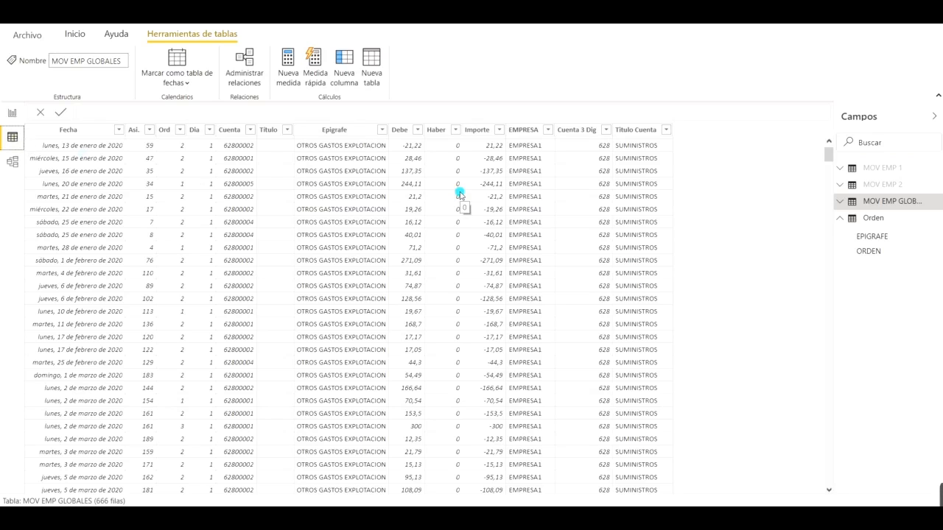
pyautogui.hotkey('alt', 'Tab')
pyautogui.press('Tab')
pyautogui.press('Tab')
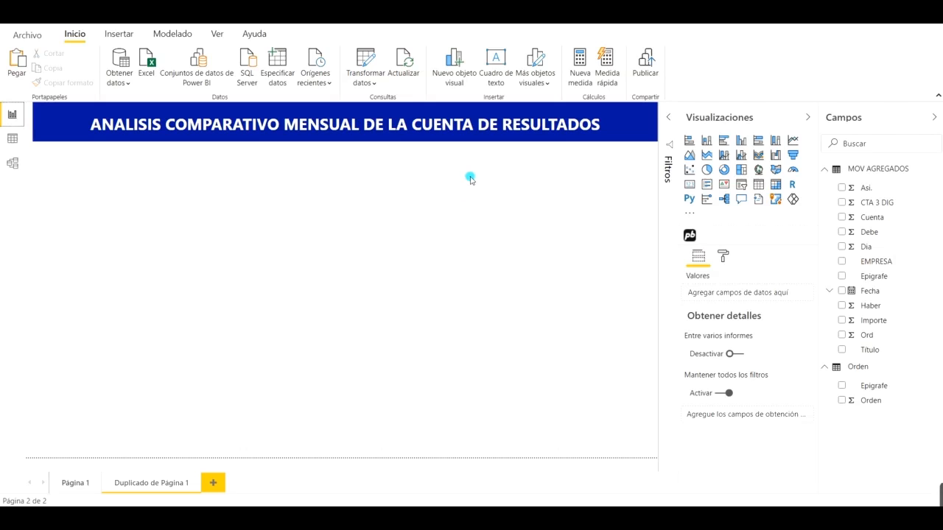
# Check the font colour options and the background fill settings of the report's title banner
pyautogui.click(303, 110)
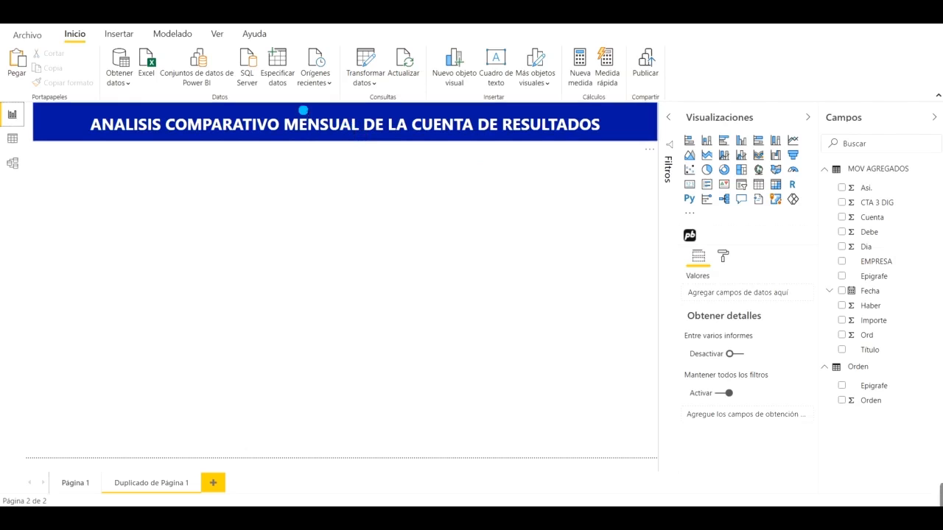
pyautogui.click(373, 116)
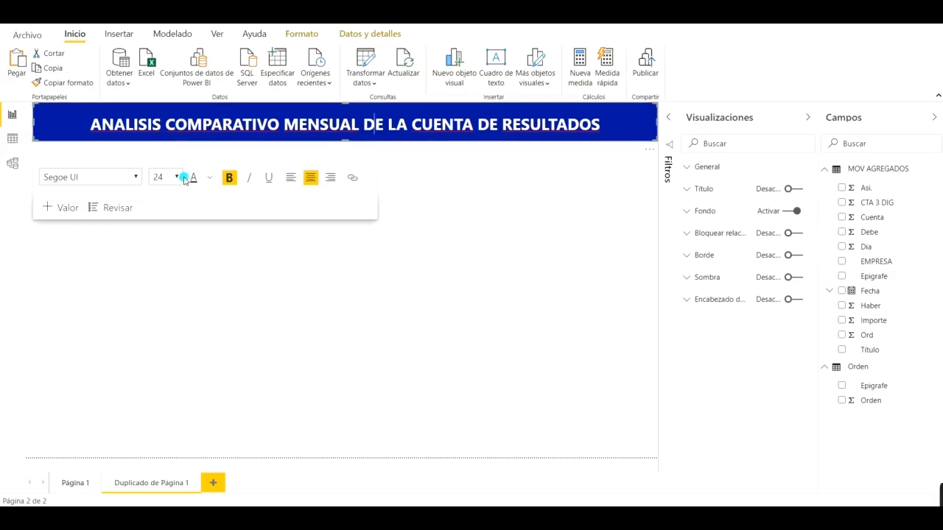
pyautogui.click(211, 178)
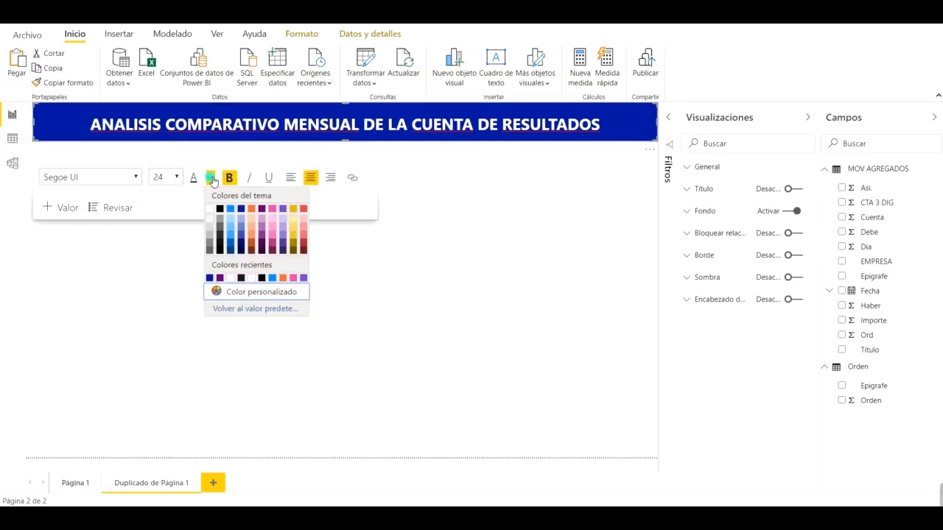
pyautogui.click(212, 179)
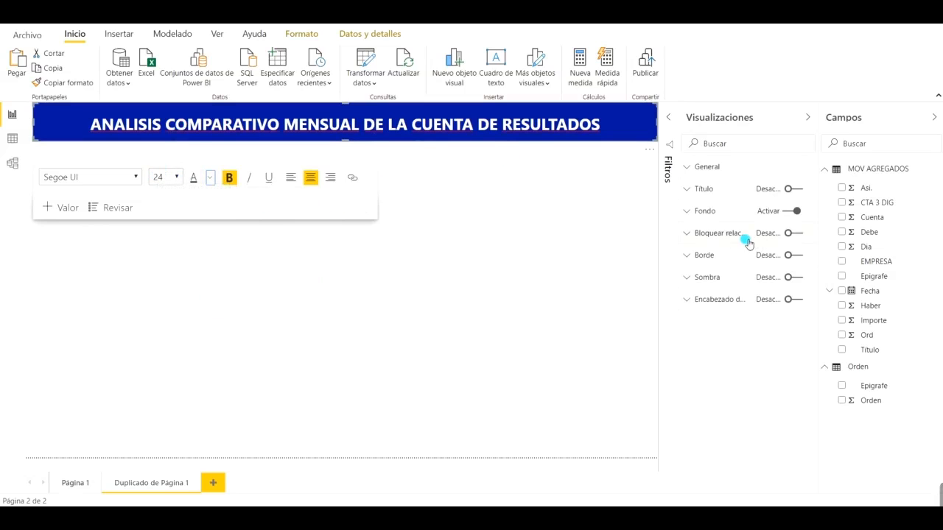
pyautogui.click(686, 210)
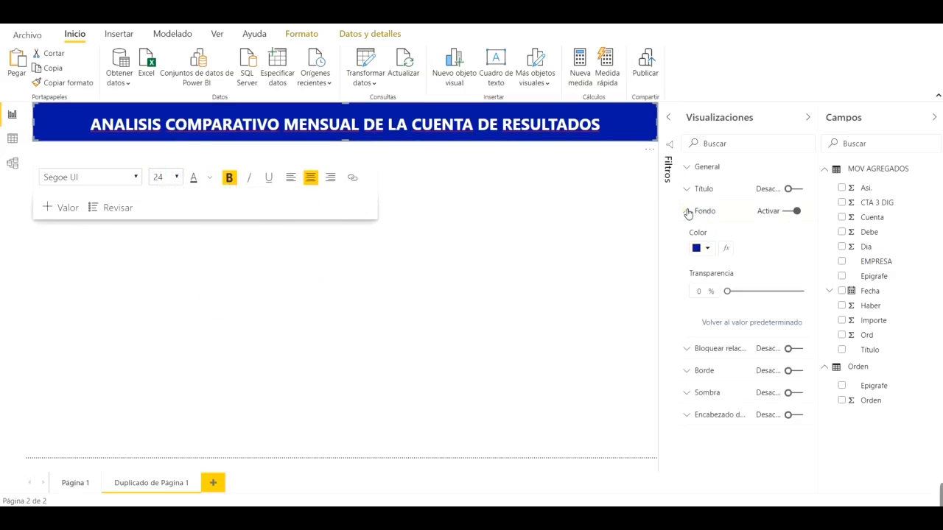
pyautogui.click(709, 249)
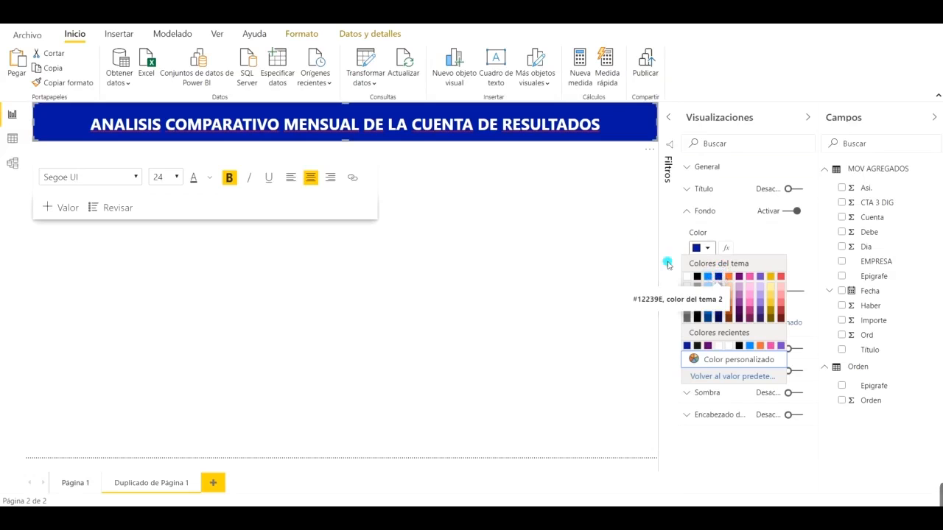
pyautogui.click(515, 198)
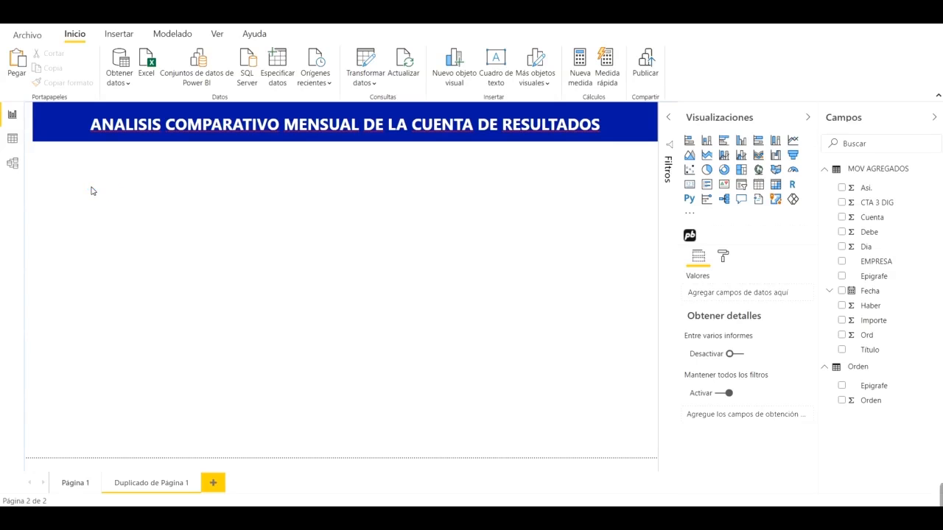
# Add a slicer to the report page that uses the EMPRESA field from MOV AGREGADOS
pyautogui.click(742, 186)
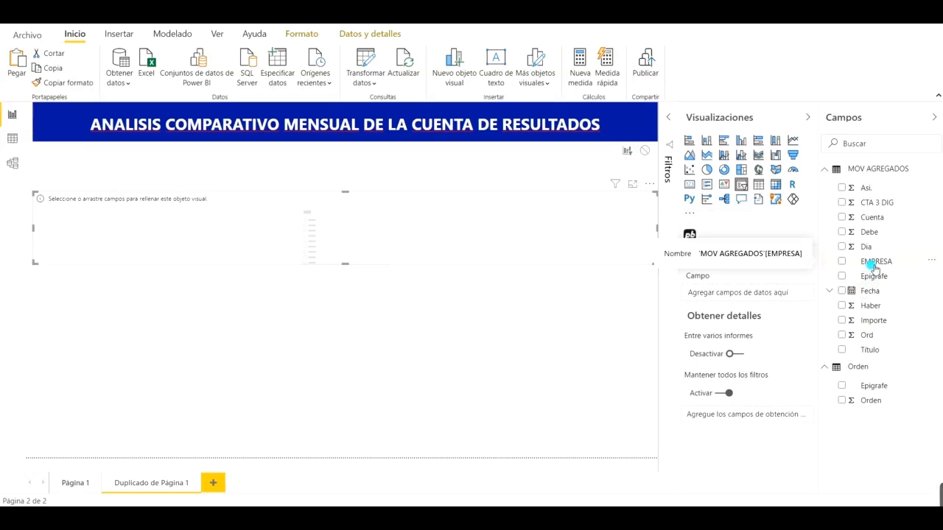
pyautogui.moveTo(876, 267); pyautogui.dragTo(733, 297)
pyautogui.click(386, 236)
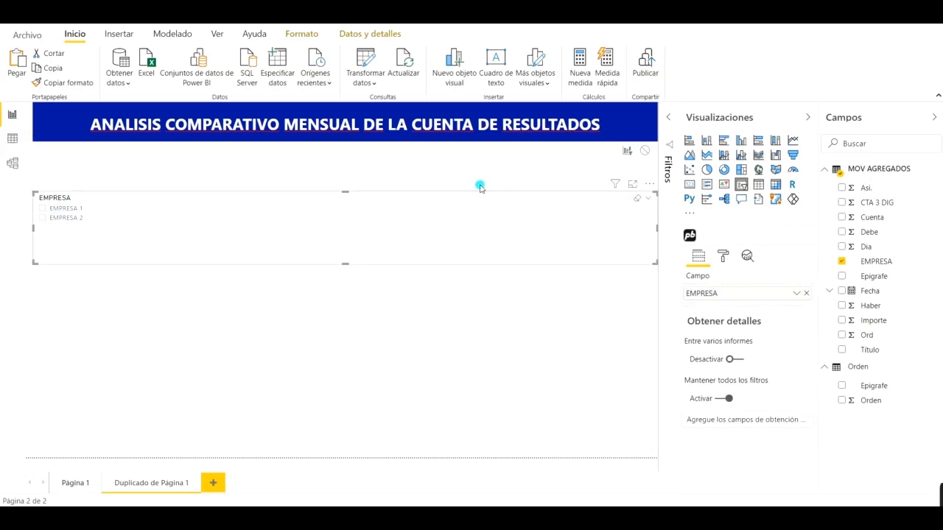
# Try the EMPRESA slicer as a dropdown menu and return it to a list
pyautogui.click(647, 200)
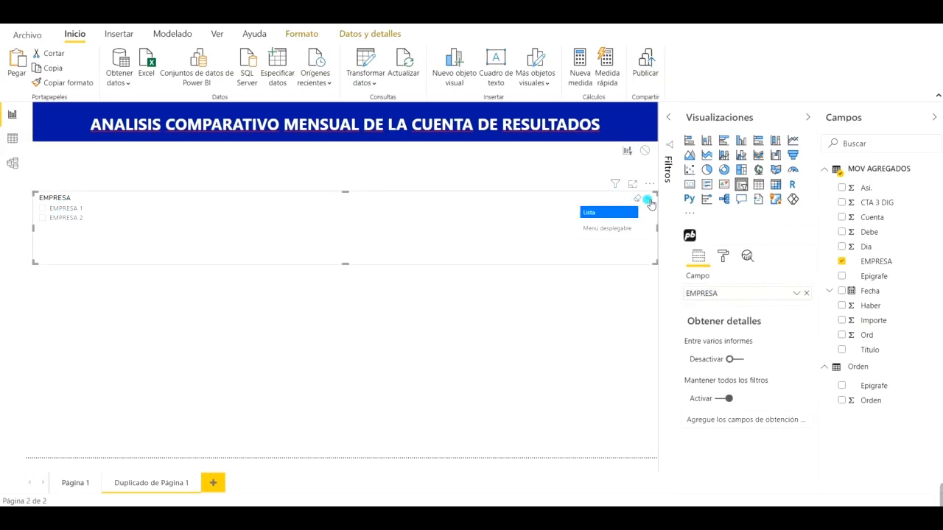
pyautogui.click(609, 231)
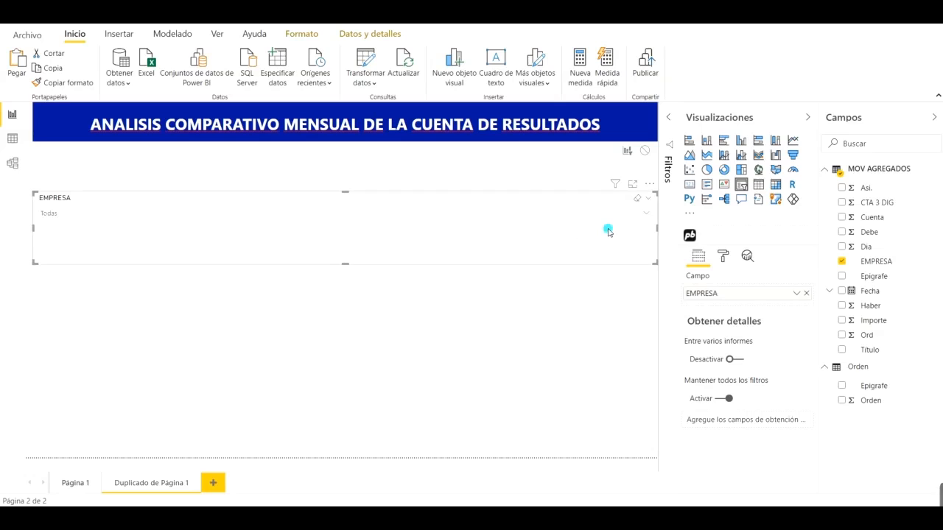
pyautogui.click(648, 213)
pyautogui.click(606, 213)
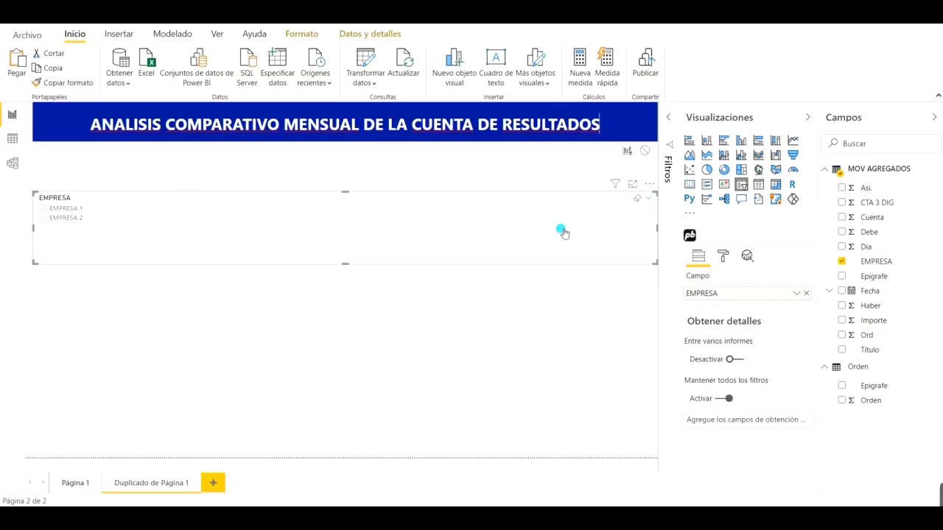
# Shrink the EMPRESA slicer in width and height and place it directly below the title banner's left end
pyautogui.moveTo(659, 230); pyautogui.dragTo(530, 236)
pyautogui.moveTo(155, 192); pyautogui.dragTo(143, 159)
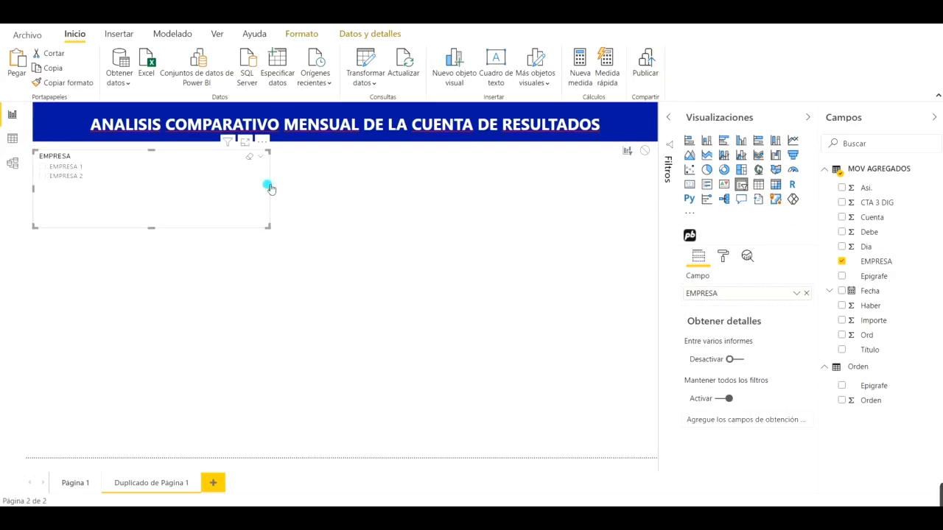
pyautogui.moveTo(146, 208); pyautogui.dragTo(143, 196)
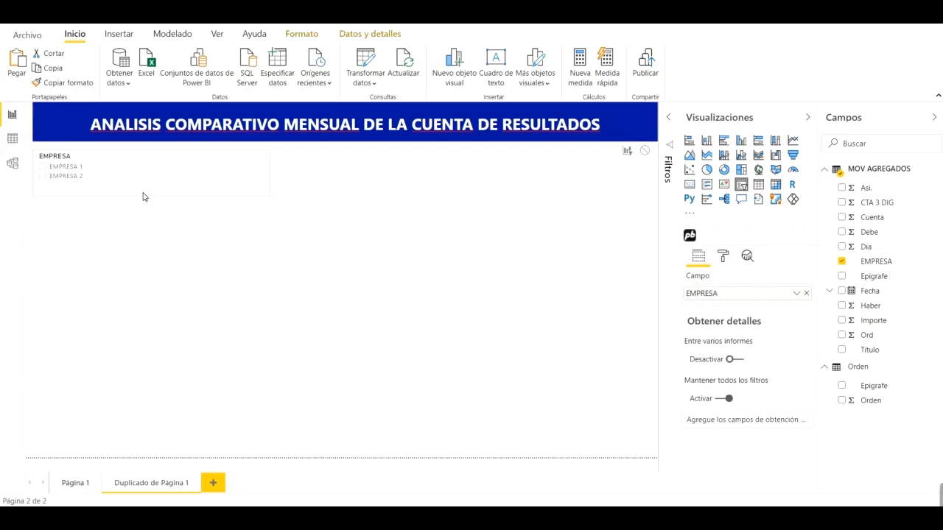
# Set the EMPRESA slicer's orientation to Horizontal
pyautogui.click(724, 255)
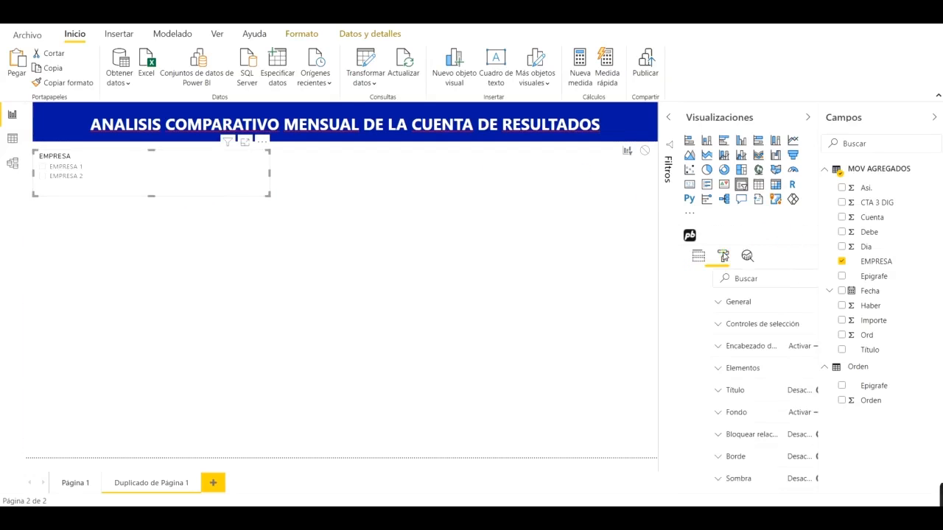
pyautogui.click(690, 305)
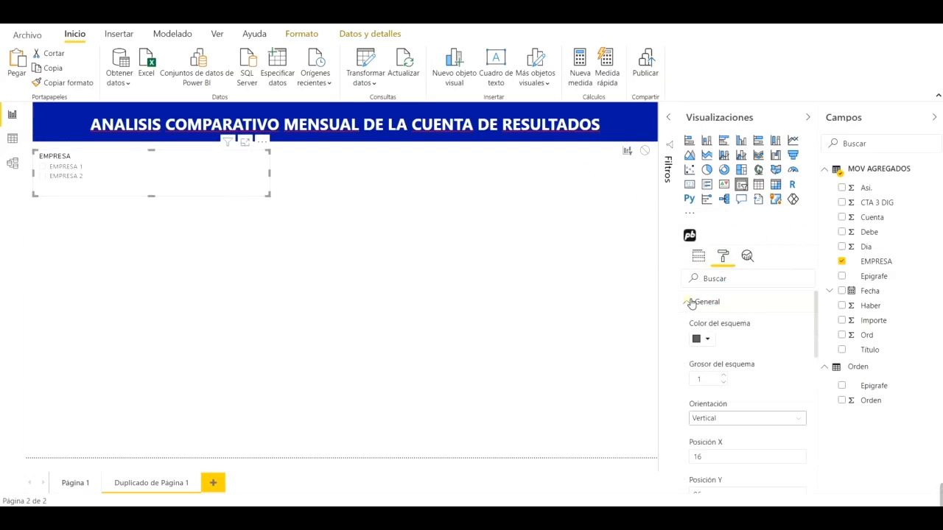
pyautogui.click(725, 417)
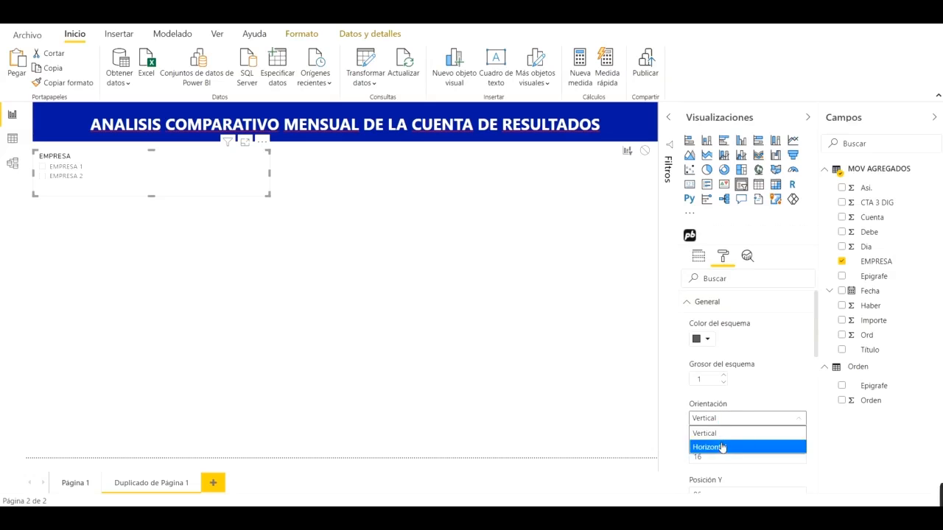
pyautogui.click(726, 446)
# Test the slicer with EMPRESA 1 and EMPRESA 2, leaving EMPRESA 2 selected, and narrow it slightly
pyautogui.click(135, 175)
pyautogui.click(196, 181)
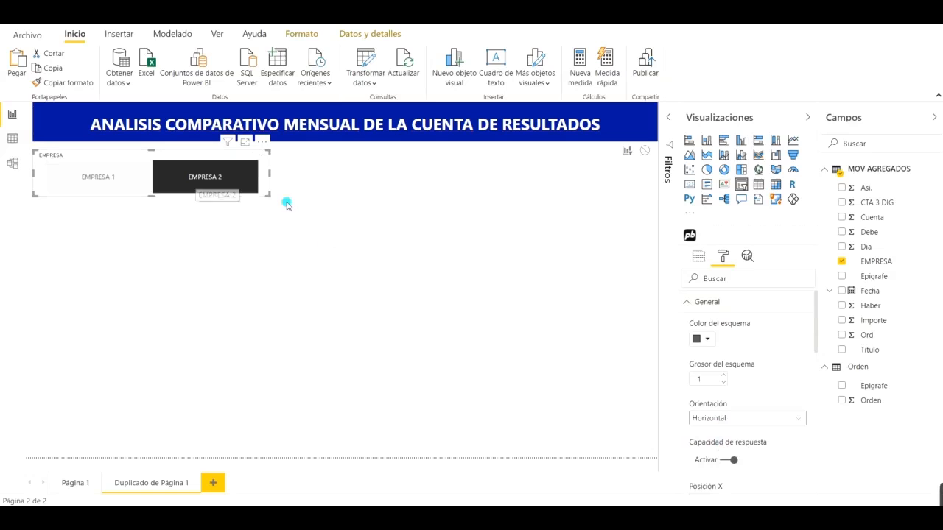
pyautogui.moveTo(273, 176); pyautogui.dragTo(263, 179)
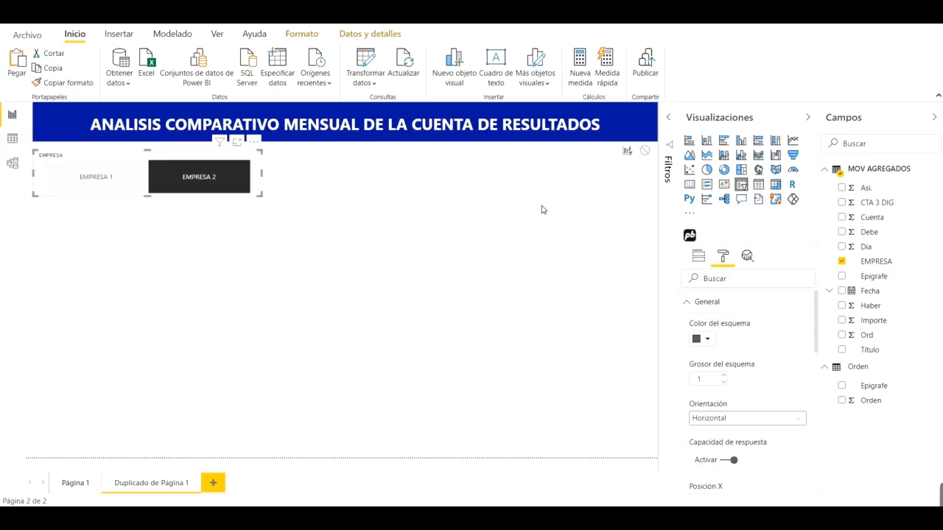
# Add a second slicer and shape it into a tall, narrow strip along the page's right edge, from below the title banner to the page bottom
pyautogui.click(584, 183)
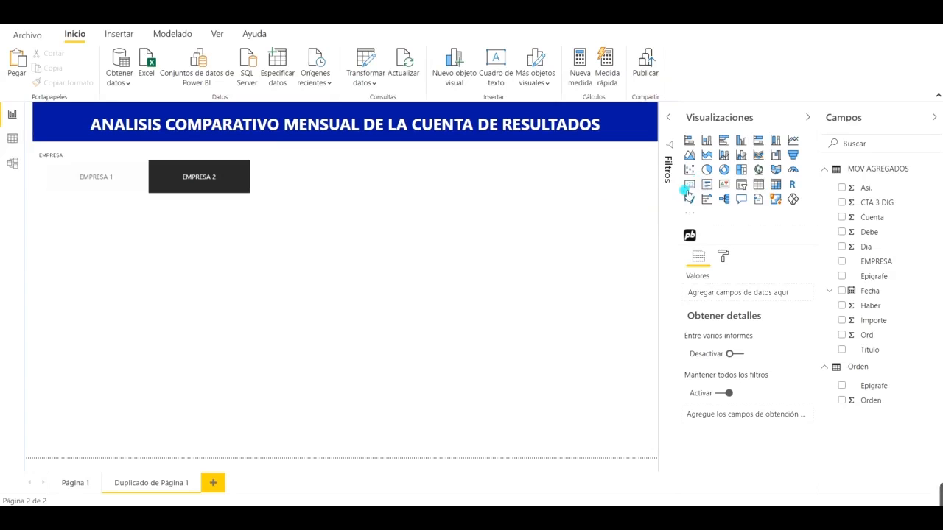
pyautogui.click(741, 184)
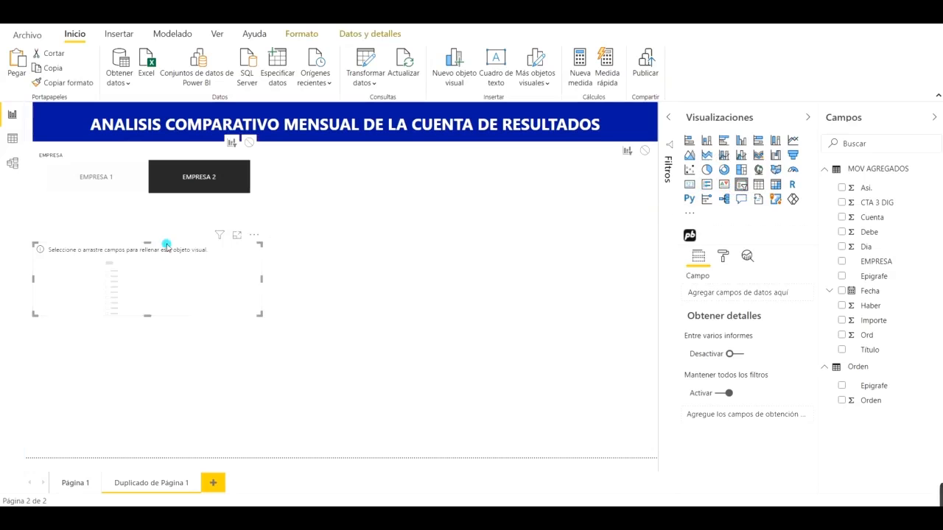
pyautogui.moveTo(191, 245); pyautogui.dragTo(549, 158)
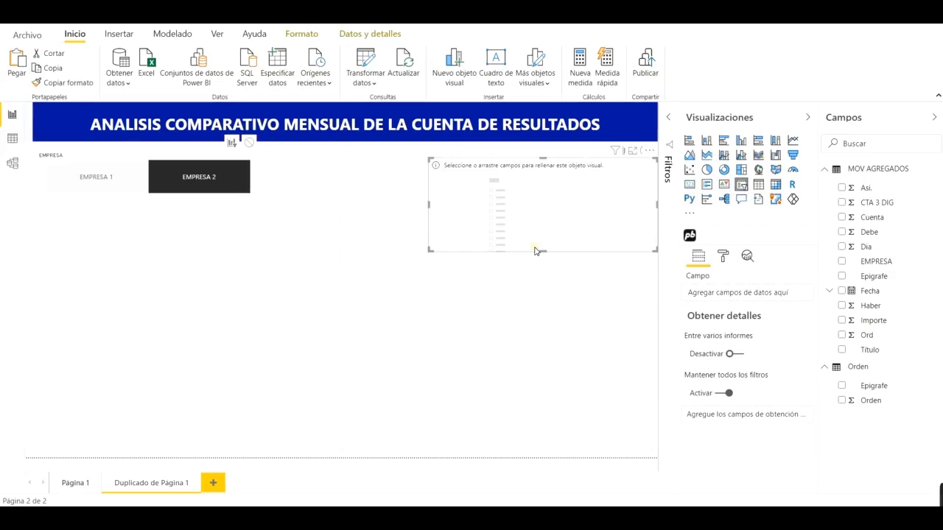
pyautogui.moveTo(542, 254); pyautogui.dragTo(556, 457)
pyautogui.moveTo(436, 317); pyautogui.dragTo(564, 298)
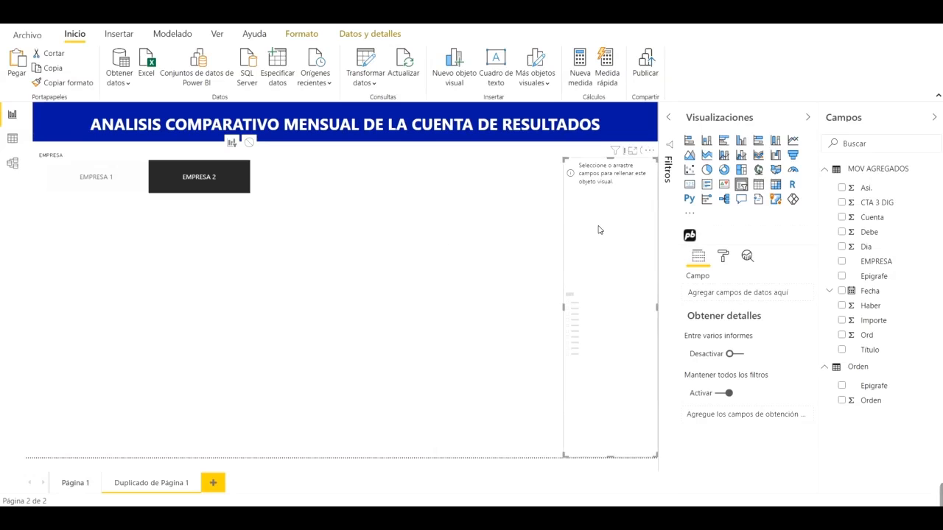
# Fill the new slicer with Mes from the Fecha date hierarchy of MOV AGREGADOS
pyautogui.click(693, 261)
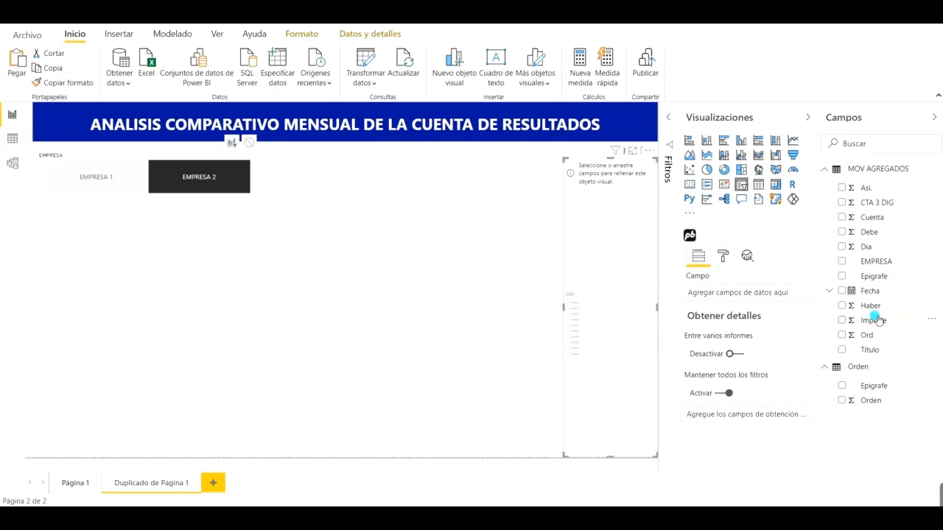
pyautogui.click(831, 291)
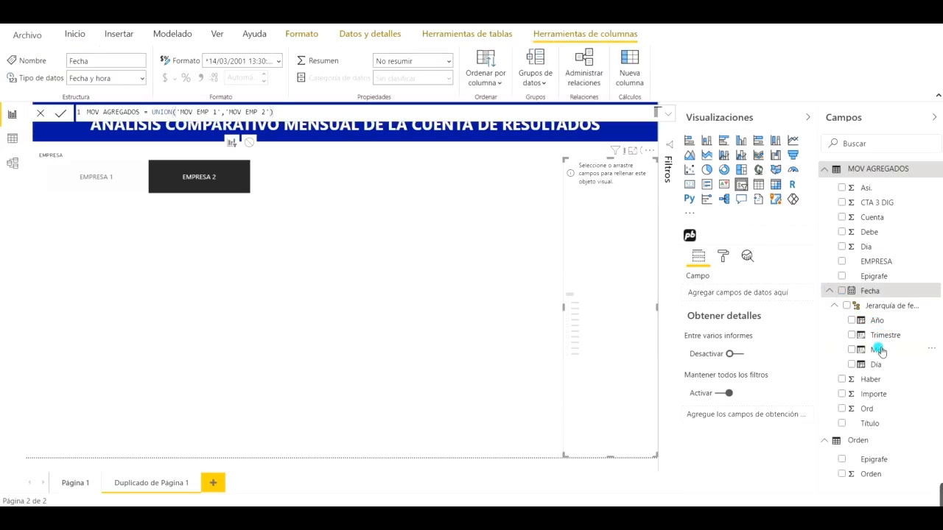
pyautogui.moveTo(881, 352); pyautogui.dragTo(742, 297)
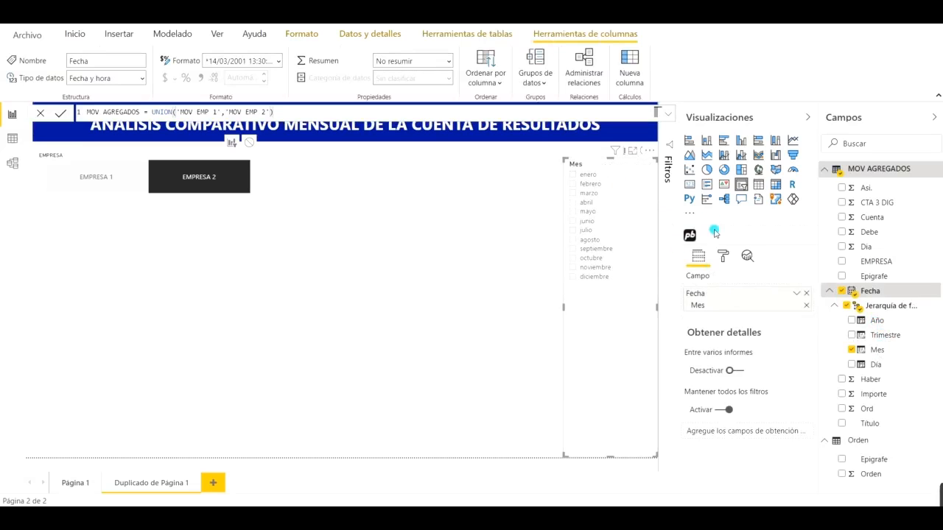
# Set the Mes slicer's orientation to Horizontal and narrow it so the months form a single column of buttons
pyautogui.click(722, 256)
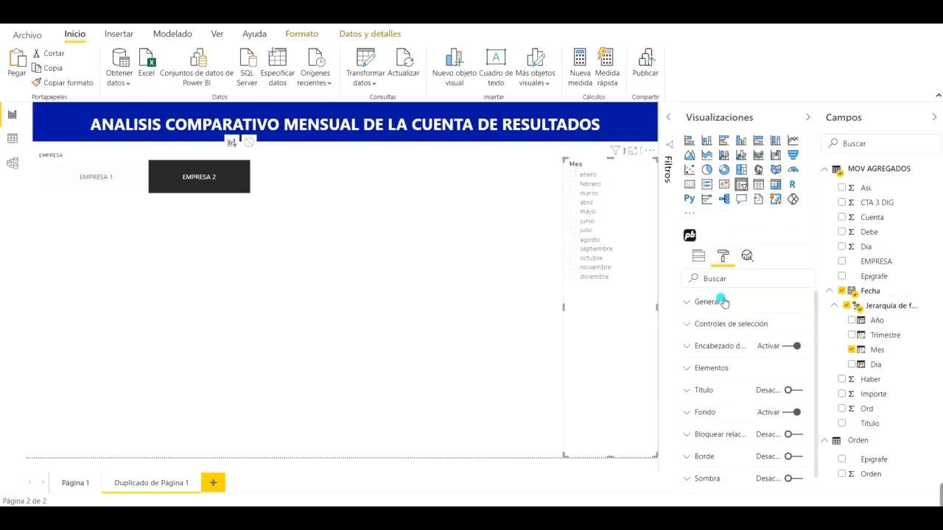
pyautogui.click(698, 304)
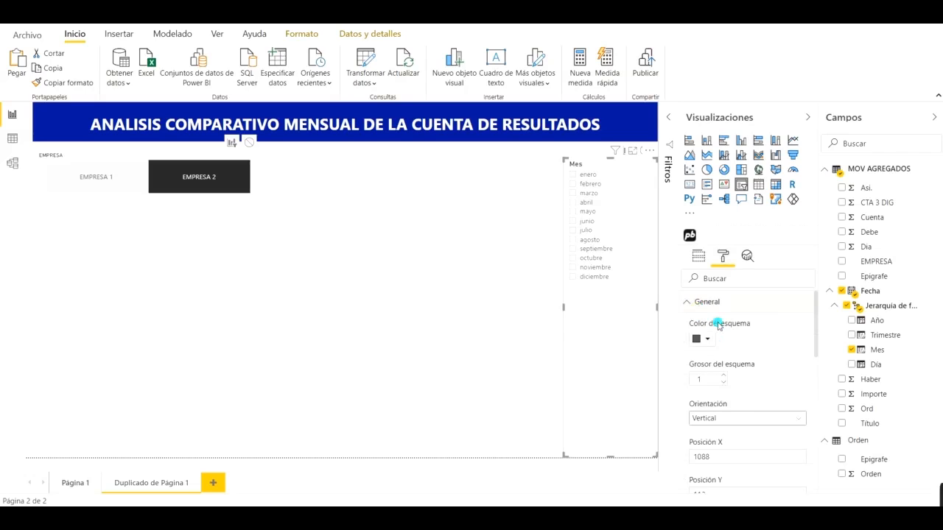
pyautogui.click(729, 418)
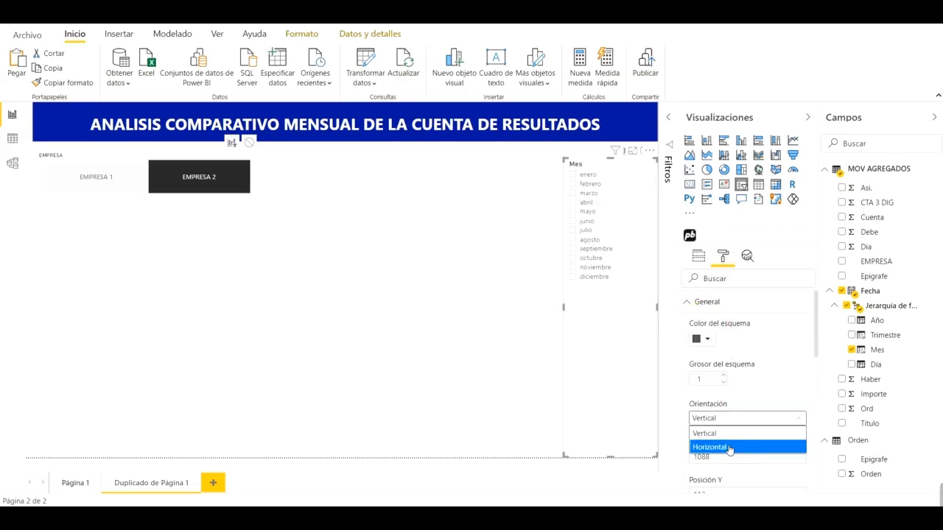
pyautogui.click(726, 447)
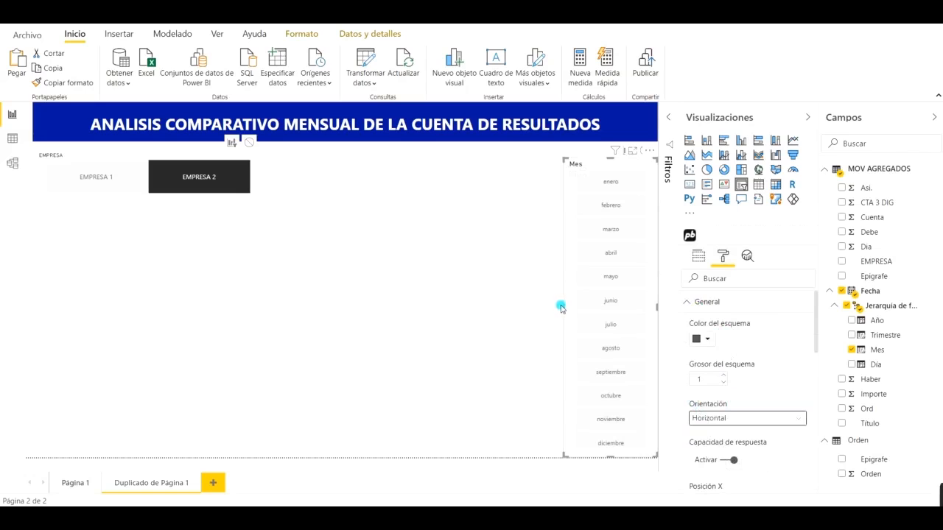
pyautogui.moveTo(572, 310); pyautogui.dragTo(595, 310)
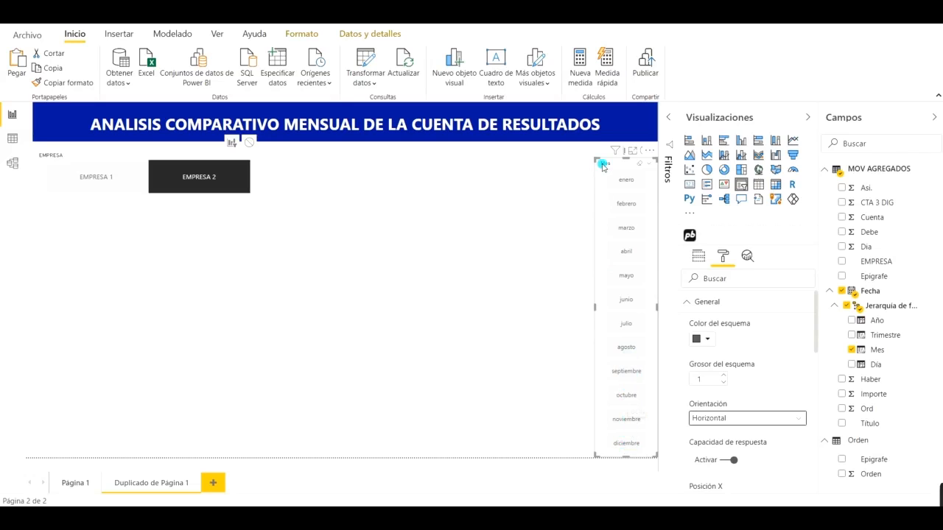
# Filter the Mes slicer to enero through agosto, excluding septiembre, octubre, noviembre and diciembre
pyautogui.click(670, 120)
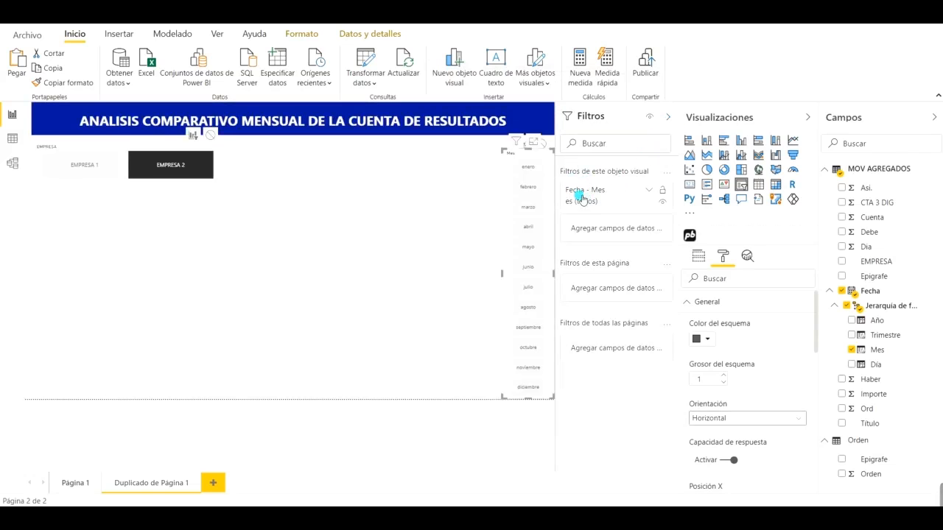
pyautogui.click(649, 190)
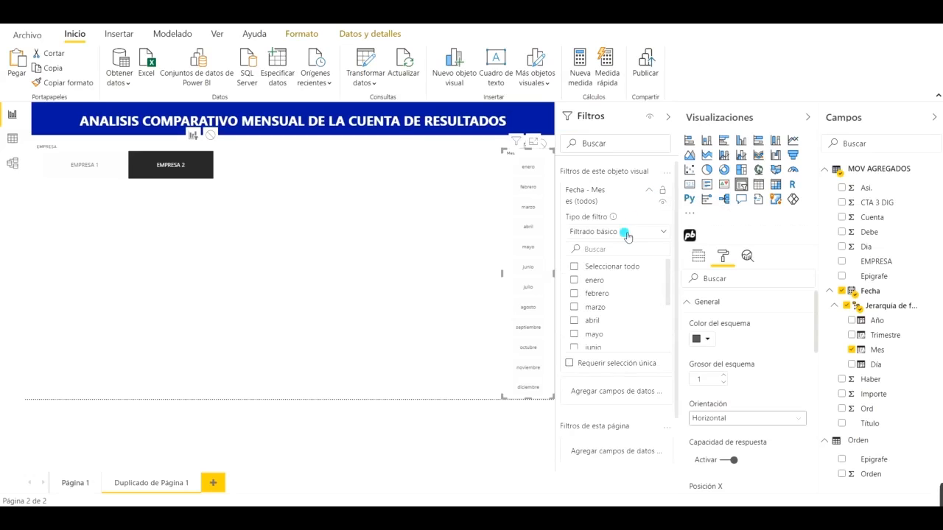
pyautogui.scroll(-3, 603, 324)
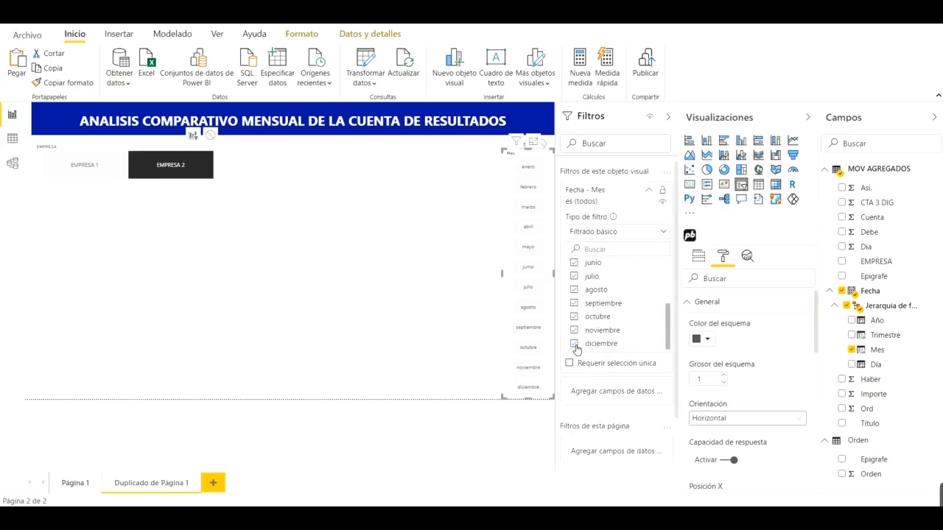
pyautogui.click(574, 344)
pyautogui.click(575, 317)
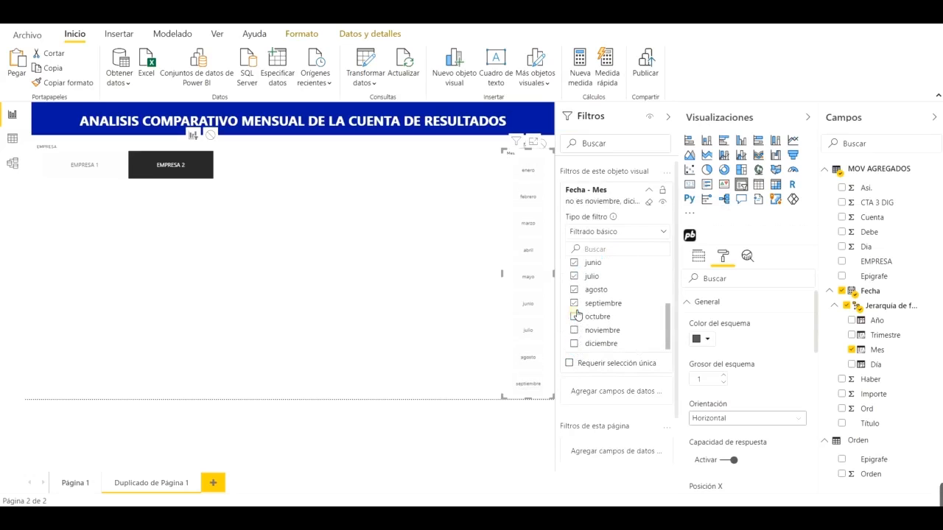
pyautogui.click(575, 303)
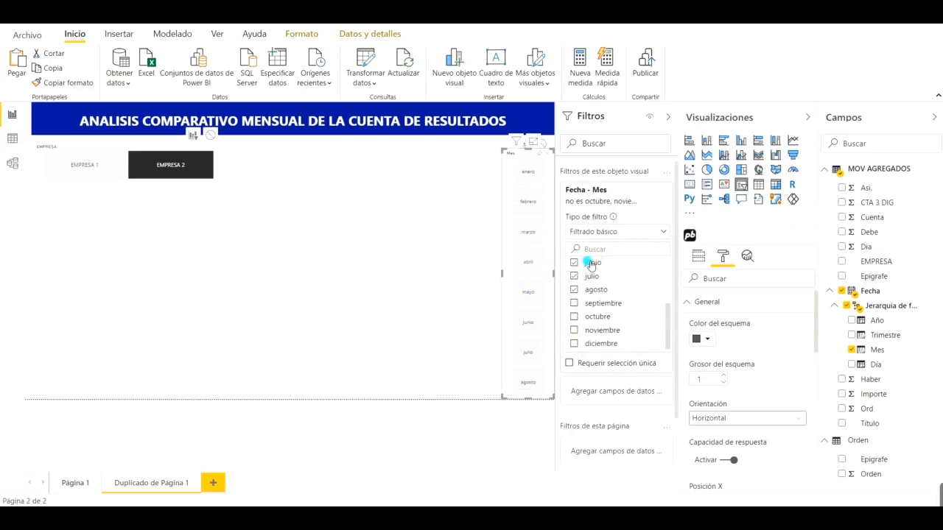
pyautogui.click(668, 117)
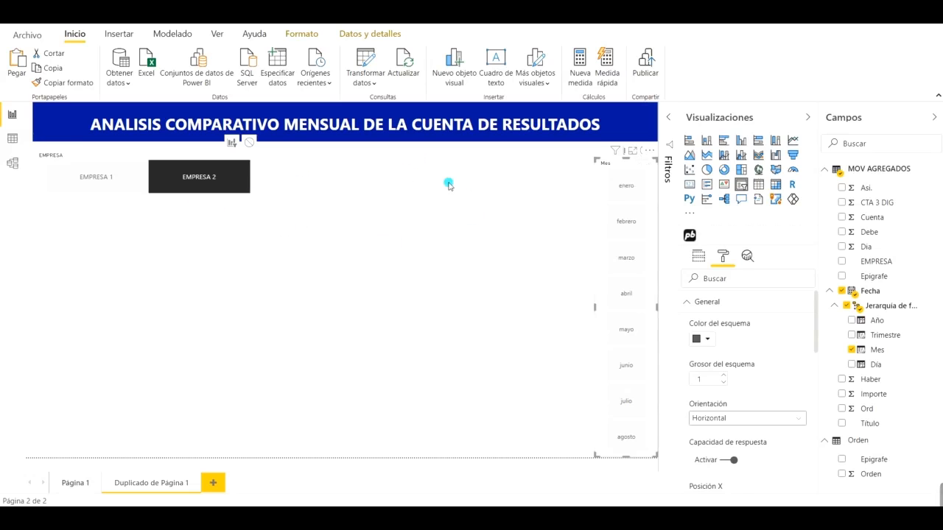
# Enable the "Seleccionar todo" option in the Mes slicer's selection controls
pyautogui.click(692, 302)
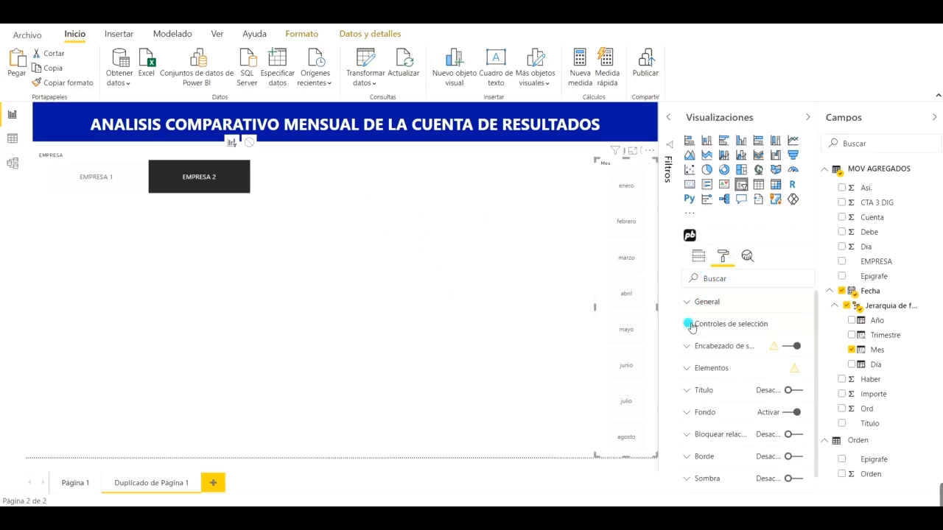
pyautogui.click(692, 325)
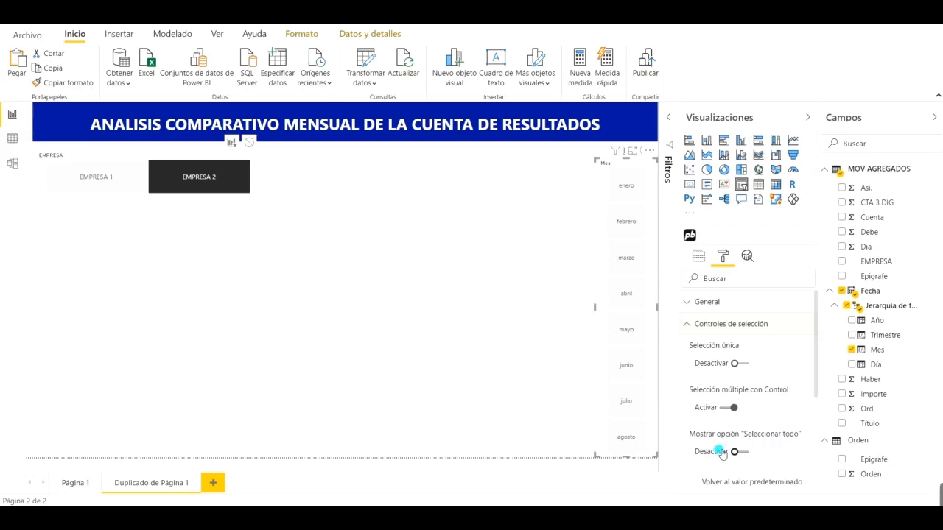
pyautogui.click(749, 453)
pyautogui.click(734, 452)
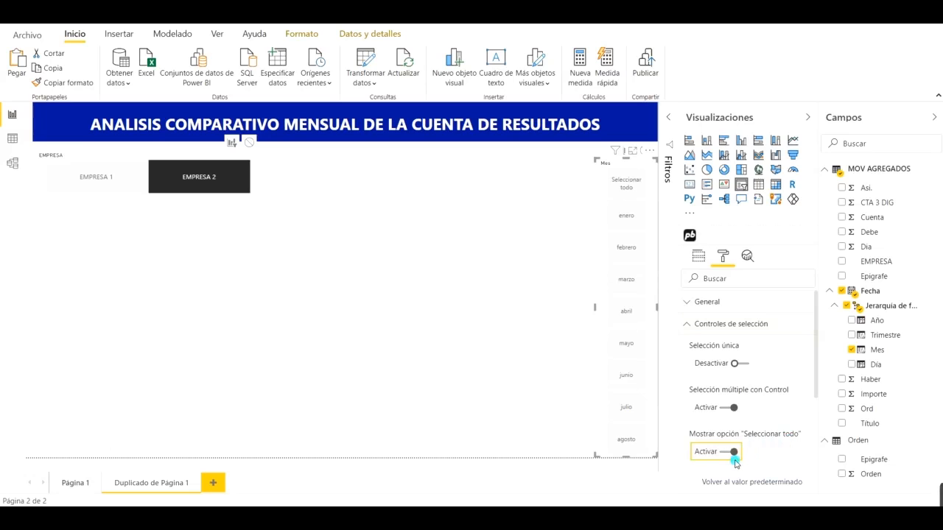
# Test the Mes slicer with Seleccionar todo and individual months from febrero to junio, leaving no month selected
pyautogui.click(628, 189)
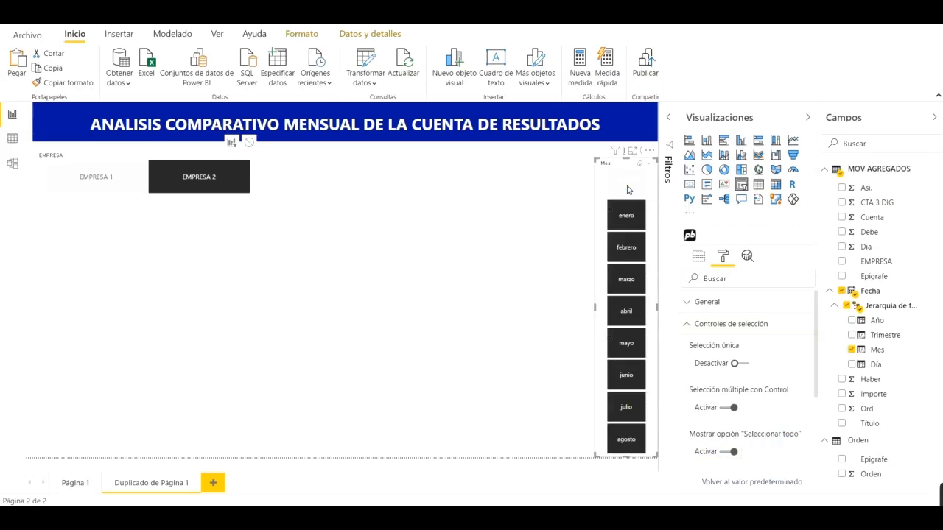
pyautogui.click(628, 190)
pyautogui.click(634, 254)
pyautogui.click(635, 287)
pyautogui.click(631, 315)
pyautogui.click(631, 352)
pyautogui.click(630, 372)
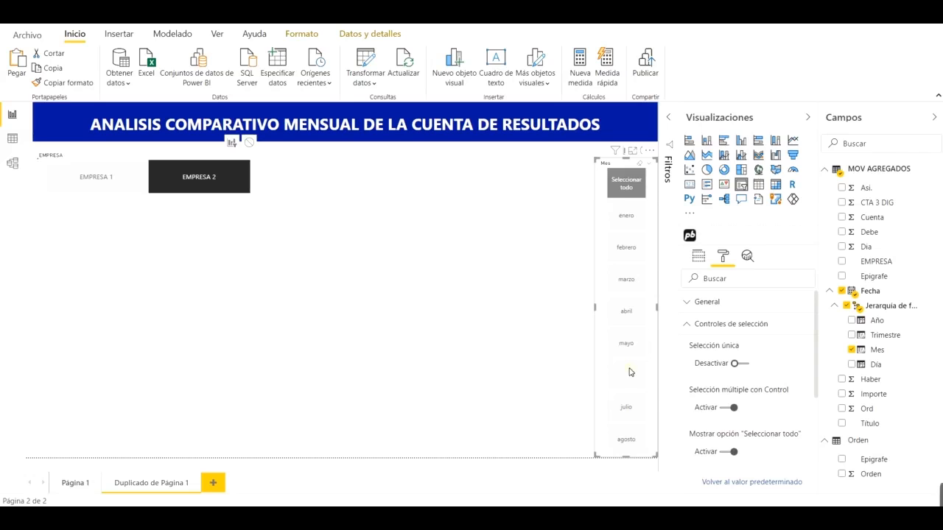
pyautogui.click(621, 191)
pyautogui.click(621, 191)
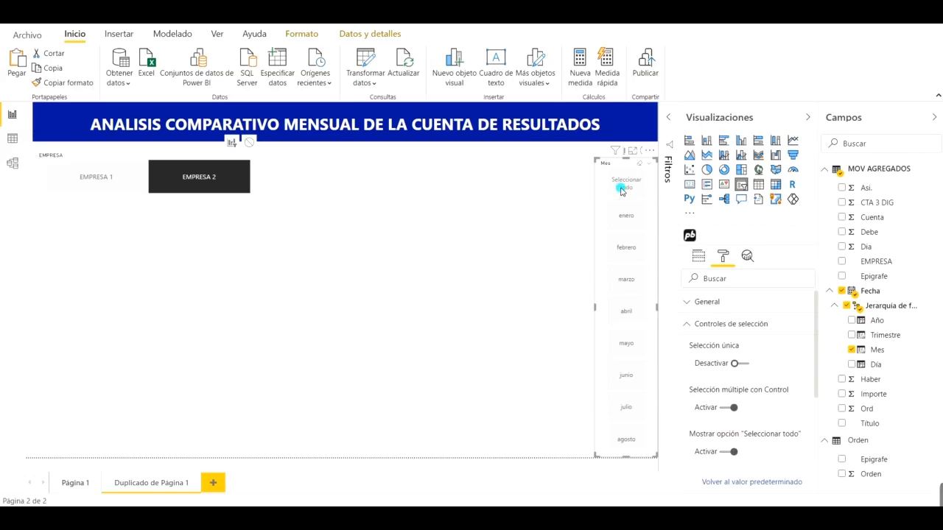
pyautogui.click(547, 196)
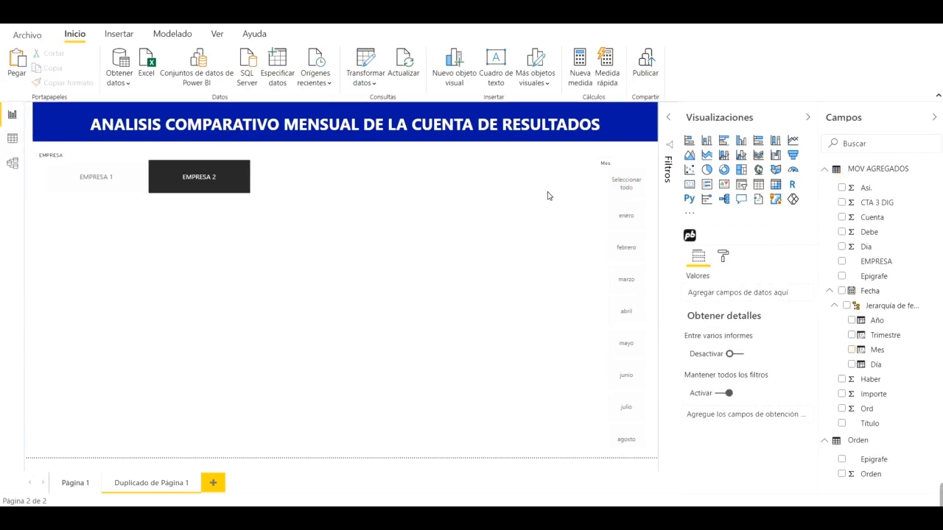
# Clear the EMPRESA slicer's selection and return from the finished example report to the report under construction
pyautogui.click(245, 162)
pyautogui.click(233, 308)
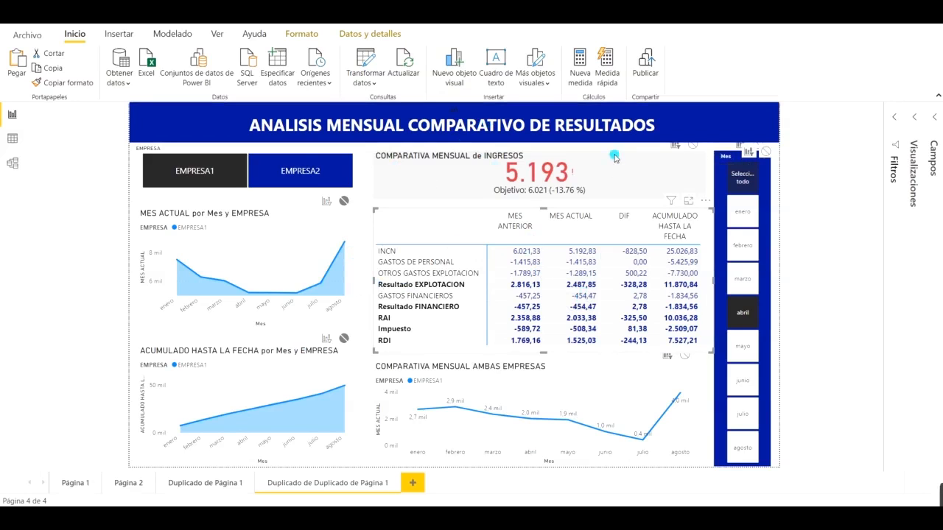
pyautogui.hotkey('alt', 'Tab')
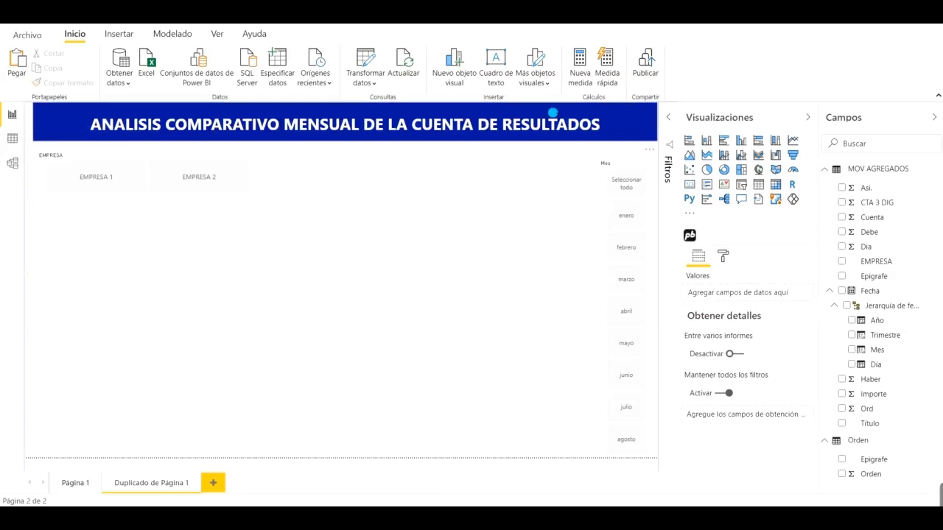
# Create the measure TOTAL IMPORTE = SUM('MOV AGREGADOS'[Importe]) in the MOV AGREGADOS table
pyautogui.click(835, 306)
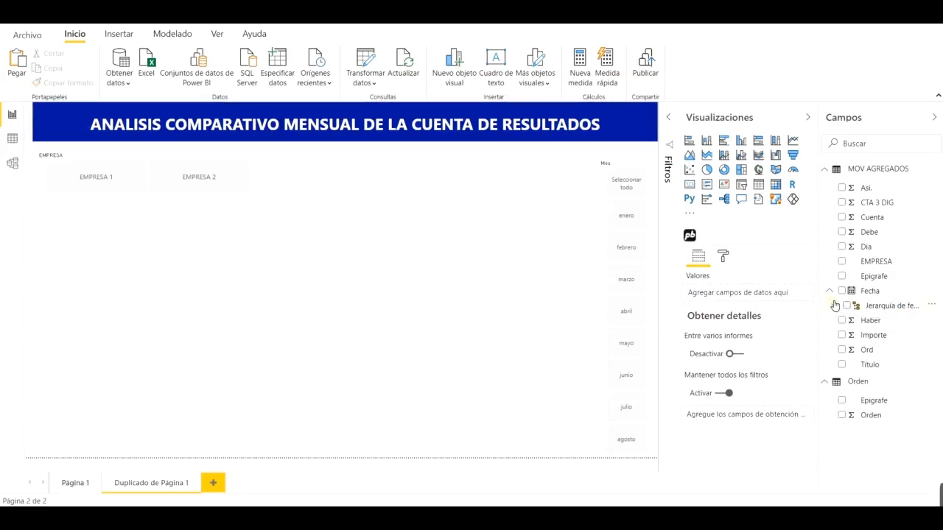
pyautogui.click(857, 173)
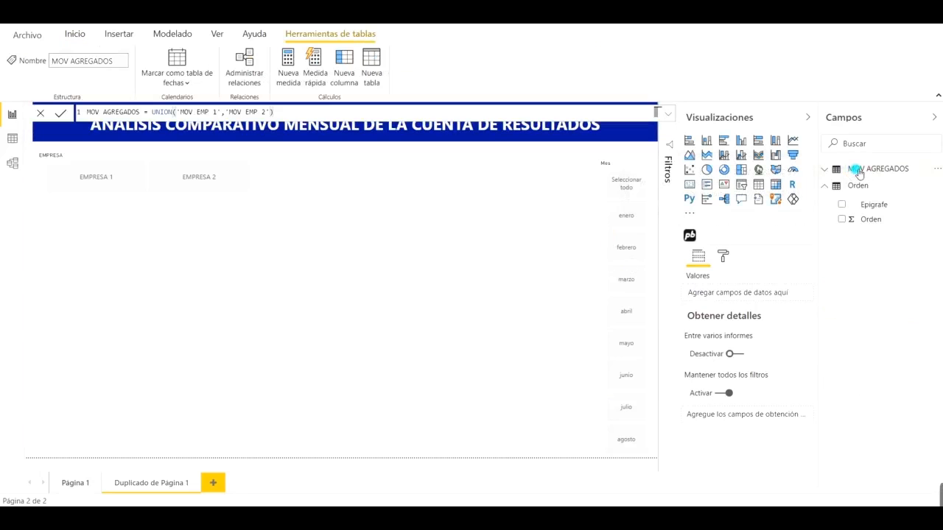
pyautogui.click(312, 82)
pyautogui.click(295, 77)
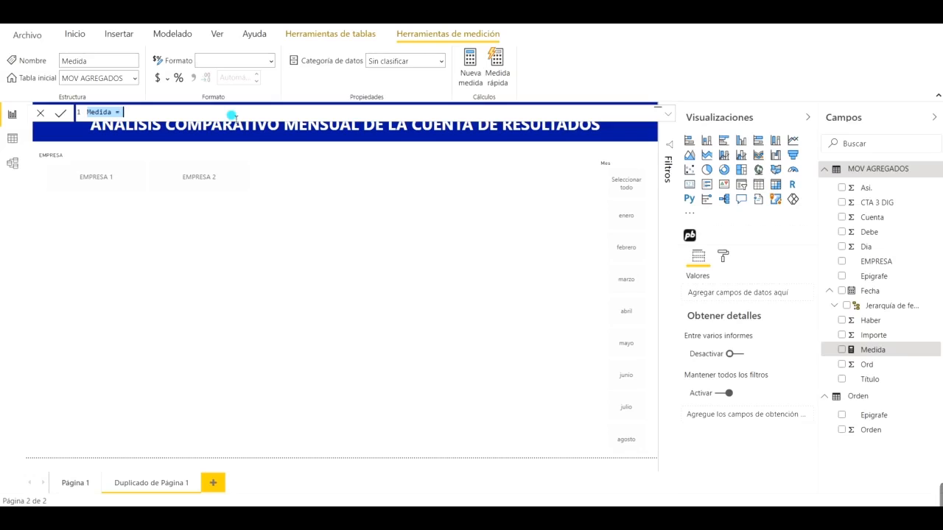
pyautogui.write('t')
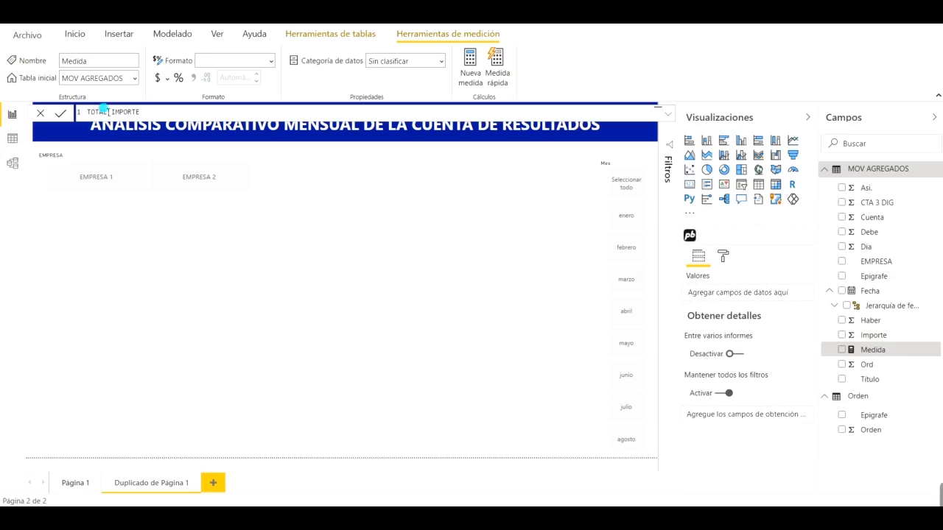
pyautogui.write('SUM(')
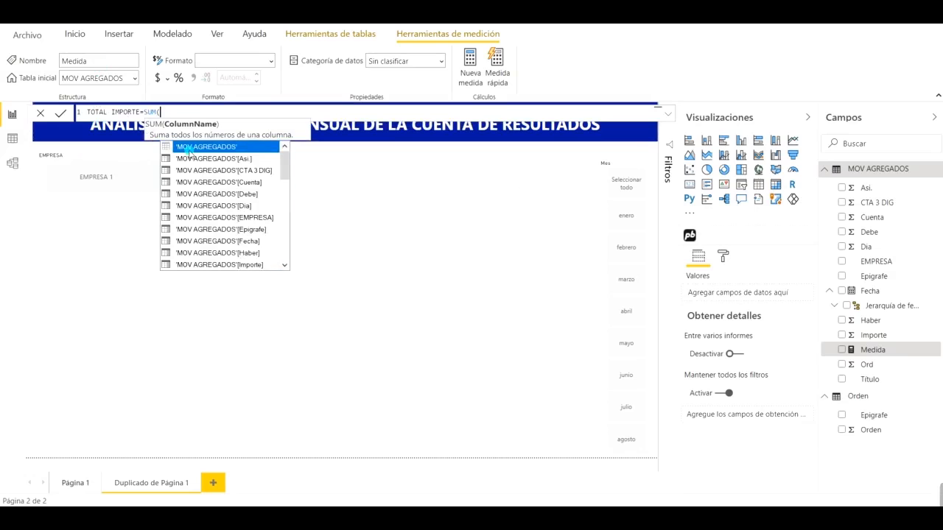
pyautogui.click(224, 265)
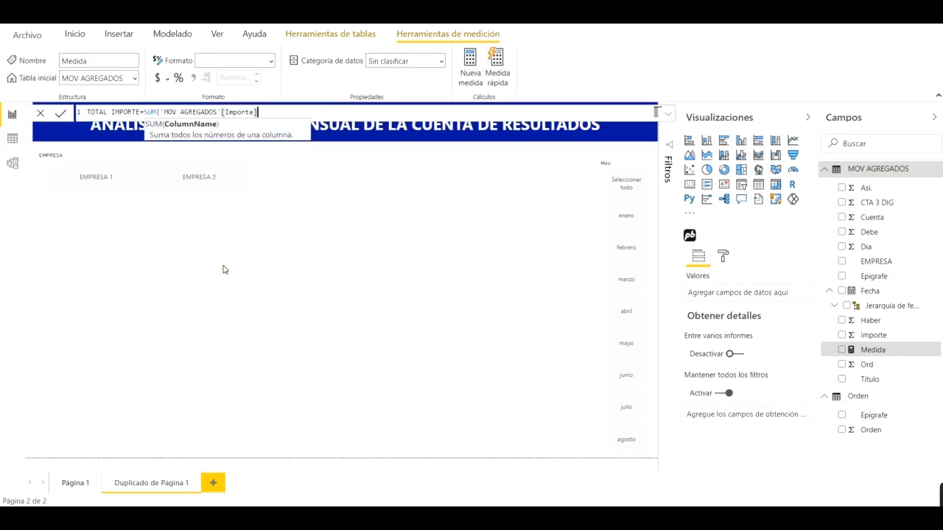
pyautogui.write(')')
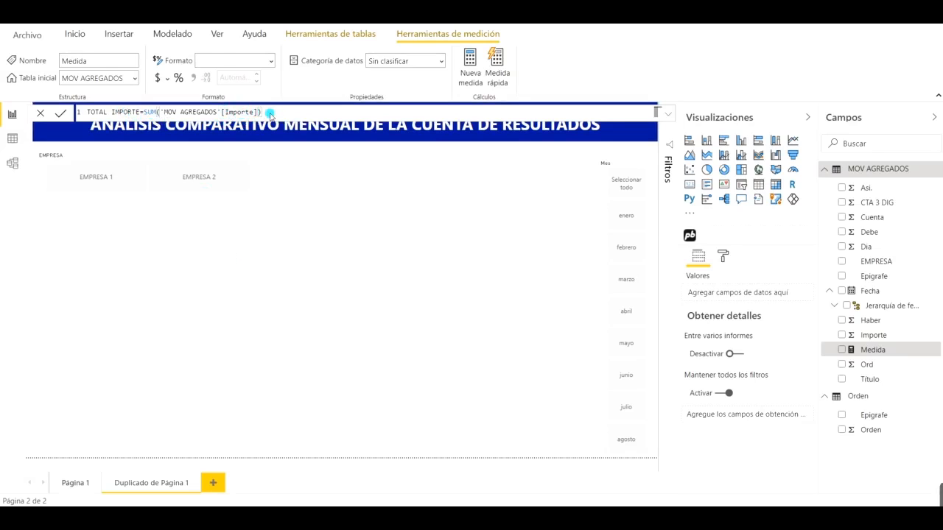
pyautogui.press('Return')
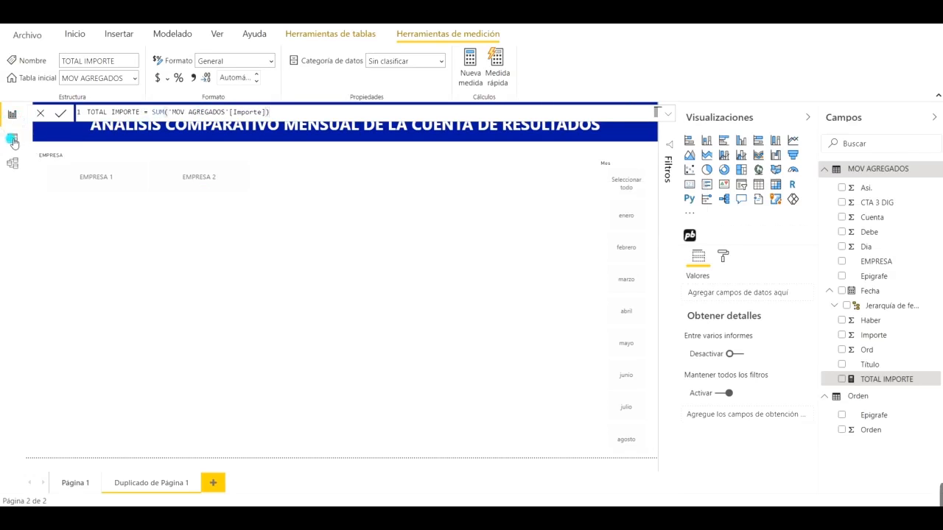
# Review the Importe column in the MOV AGREGADOS table data and return to the report page
pyautogui.click(11, 139)
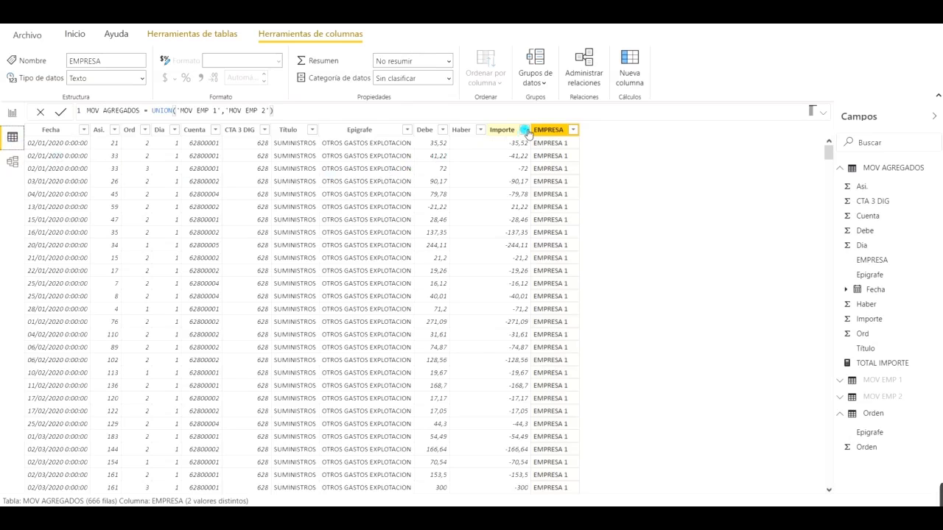
pyautogui.click(510, 132)
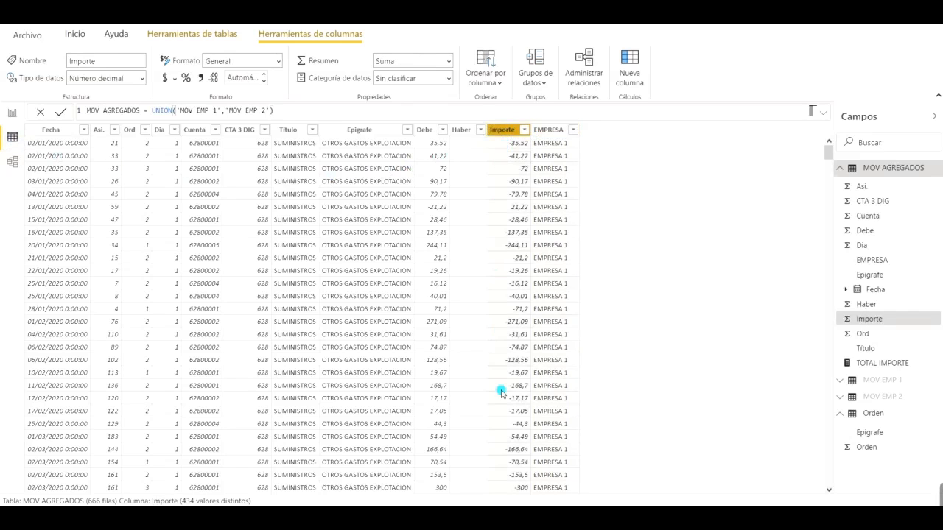
pyautogui.click(13, 114)
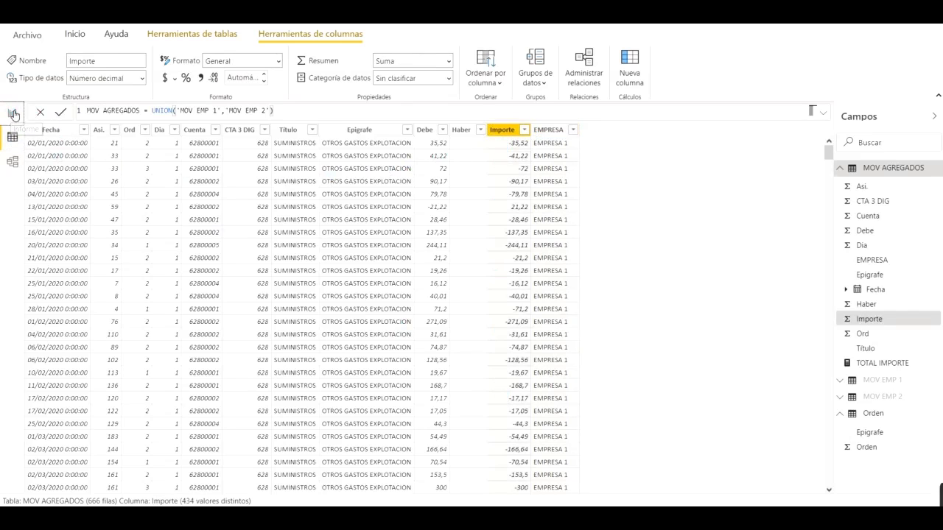
# Add a card visual to the report page showing the TOTAL IMPORTE measure
pyautogui.click(327, 245)
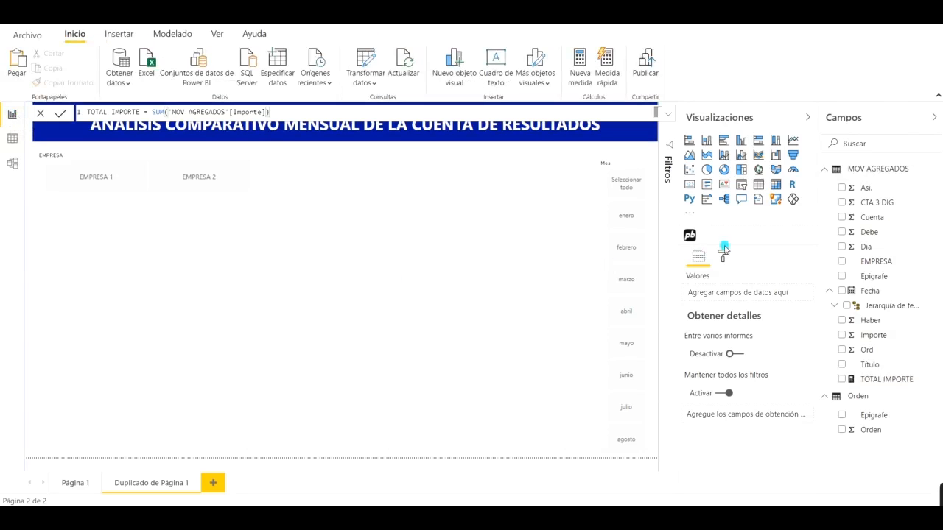
pyautogui.click(744, 186)
pyautogui.click(681, 185)
pyautogui.click(866, 381)
pyautogui.moveTo(868, 381); pyautogui.dragTo(726, 293)
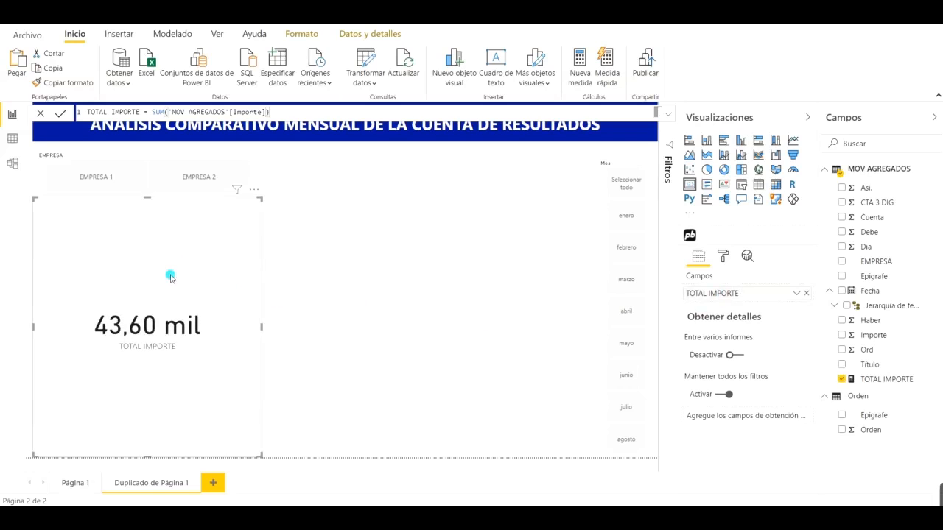
# Shrink the TOTAL IMPORTE card from all sides to a small box below the EMPRESA slicer
pyautogui.moveTo(147, 458); pyautogui.dragTo(139, 374)
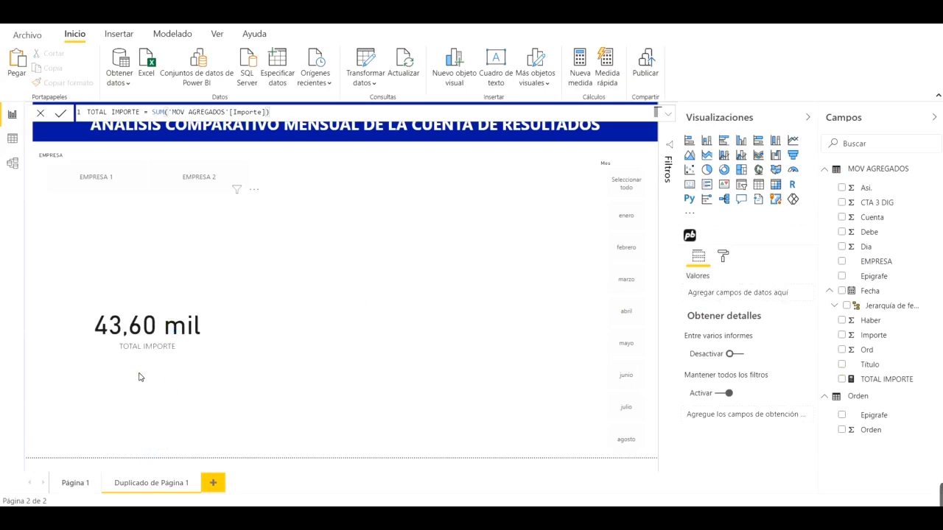
pyautogui.click(149, 273)
pyautogui.moveTo(145, 200); pyautogui.dragTo(143, 294)
pyautogui.moveTo(32, 375); pyautogui.dragTo(129, 375)
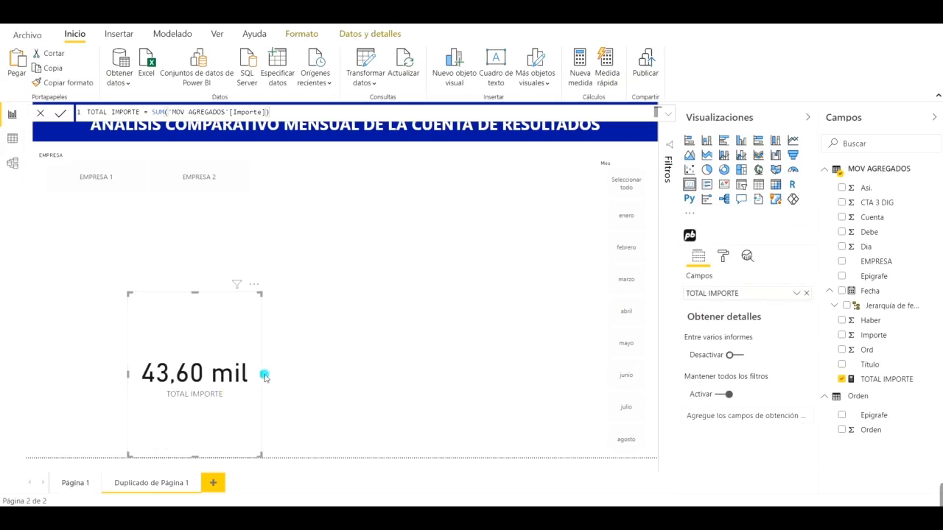
pyautogui.moveTo(266, 374); pyautogui.dragTo(238, 377)
pyautogui.moveTo(183, 455); pyautogui.dragTo(178, 394)
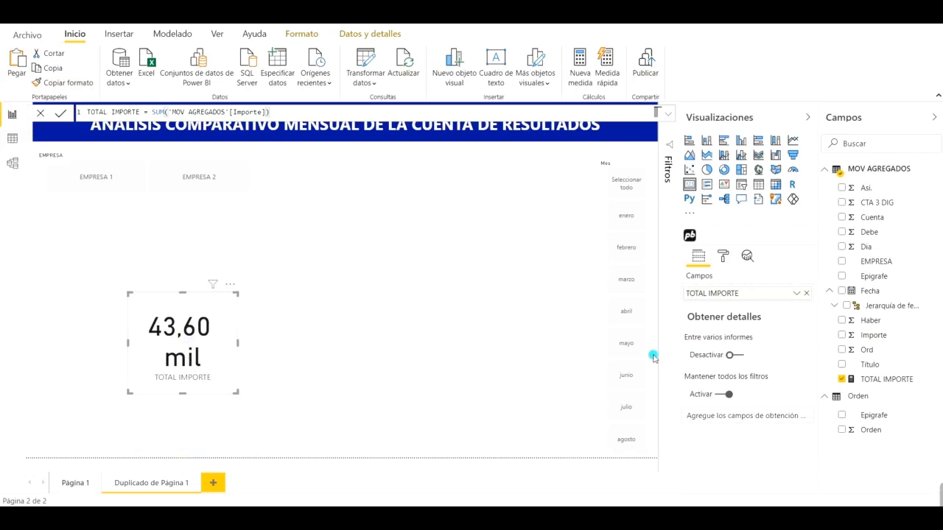
# Test the TOTAL IMPORTE card with individual months from abril to julio in the Mes slicer, ending with Seleccionar todo
pyautogui.click(626, 314)
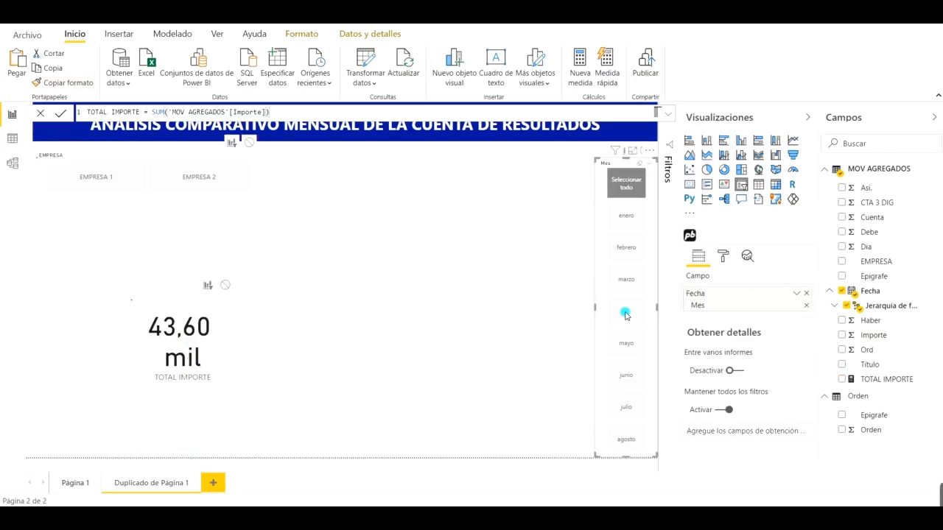
pyautogui.click(627, 349)
pyautogui.click(626, 380)
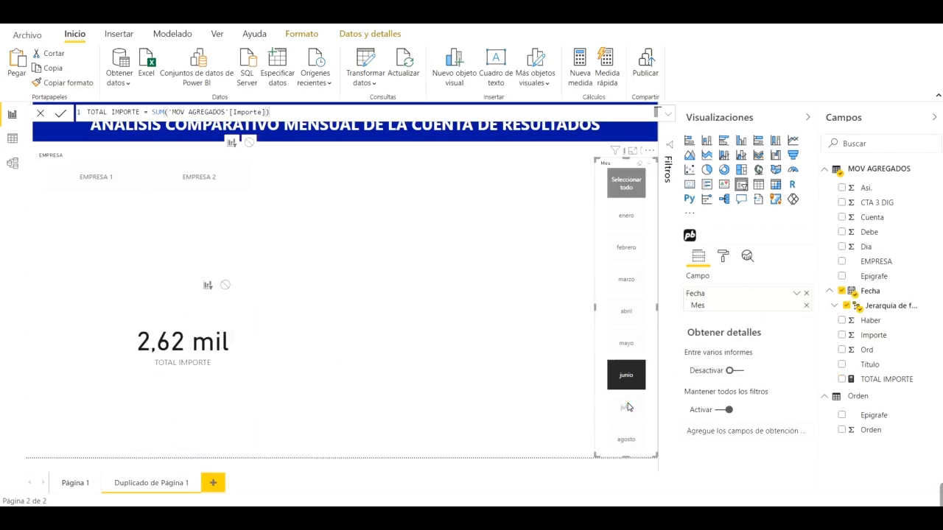
pyautogui.click(626, 407)
pyautogui.click(625, 184)
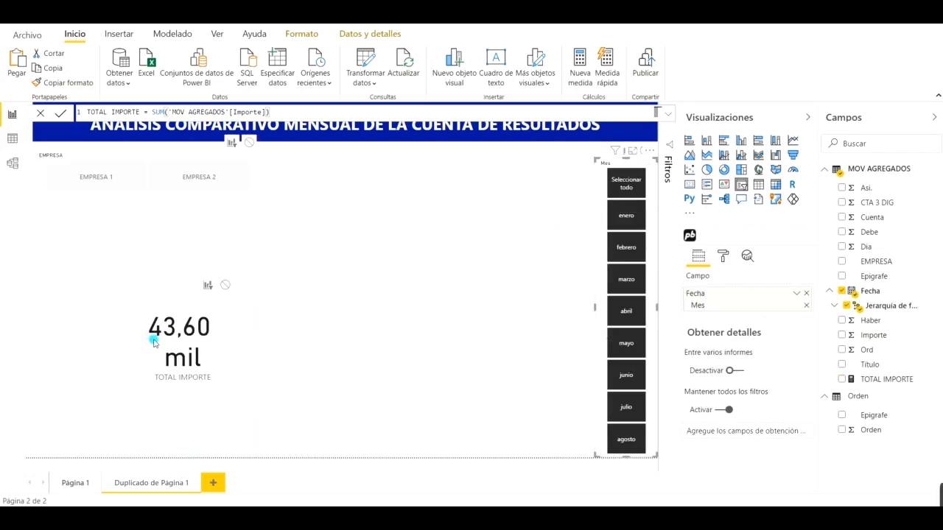
# Widen the TOTAL IMPORTE card slightly so its value fits on one line
pyautogui.click(219, 347)
pyautogui.moveTo(234, 343); pyautogui.dragTo(255, 341)
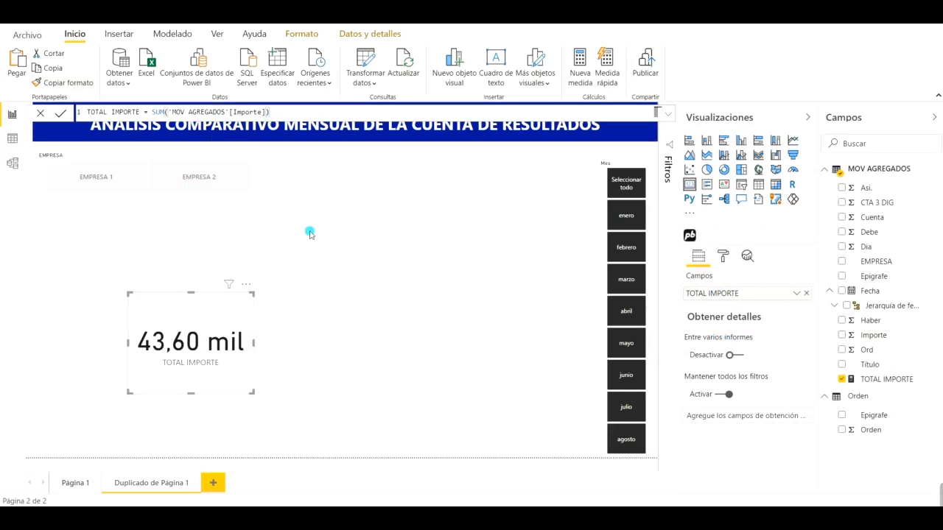
# Switch to the finished example report and examine the monthly values in the ACUMULADO HASTA LA FECHA chart
pyautogui.hotkey('alt', 'Tab')
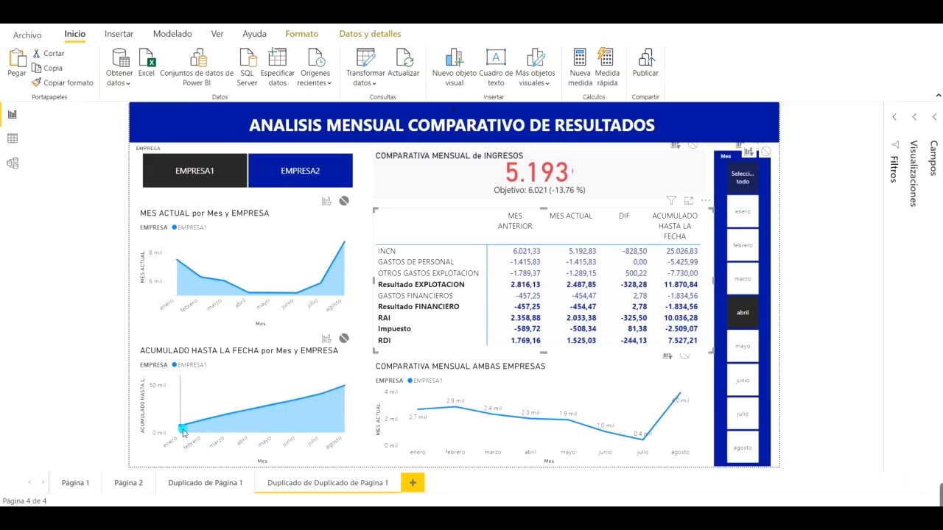
pyautogui.moveTo(183, 432)
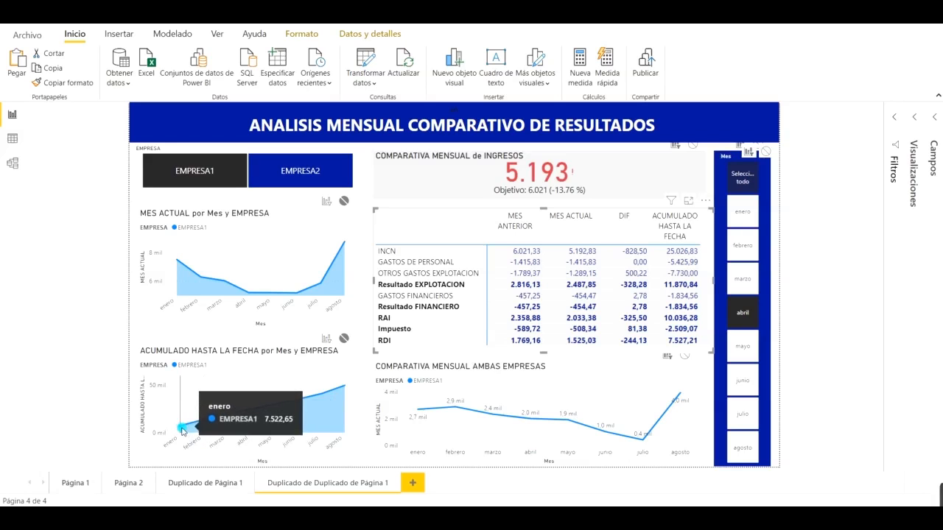
pyautogui.moveTo(229, 434)
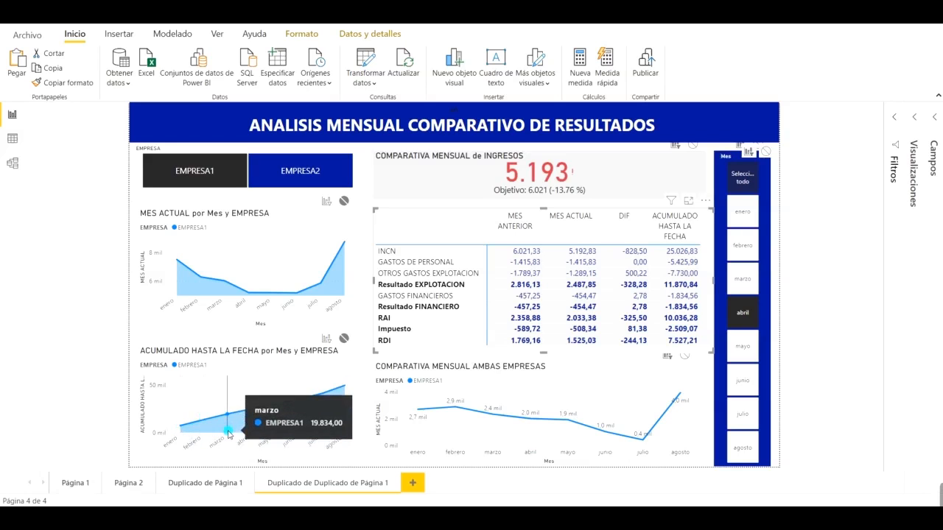
pyautogui.moveTo(289, 382)
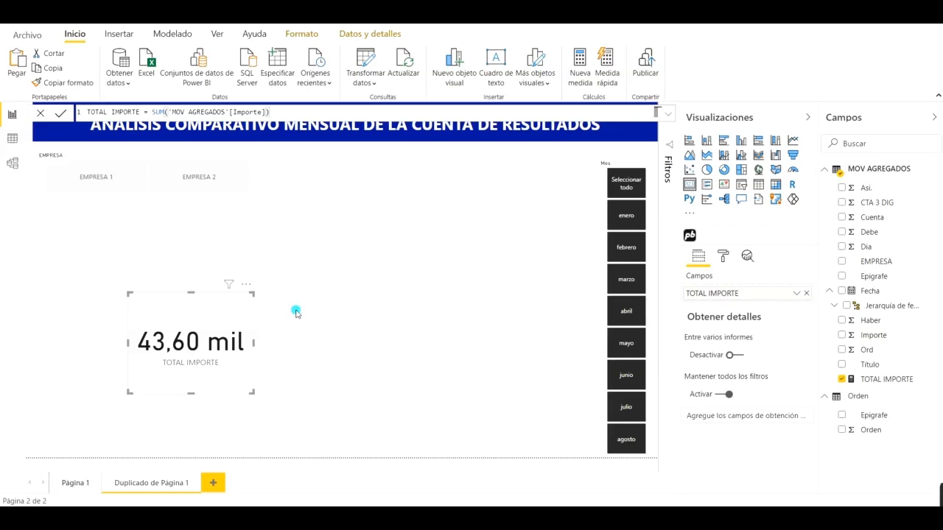
# Create the measure TOTAL IMPORTE ACUM = TOTALYTD('MOV AGREGADOS'[TOTAL IMPORTE],'MOV AGREGADOS'[Fecha].[Date]) in the MOV AGREGADOS table of the report under construction
pyautogui.click(335, 325)
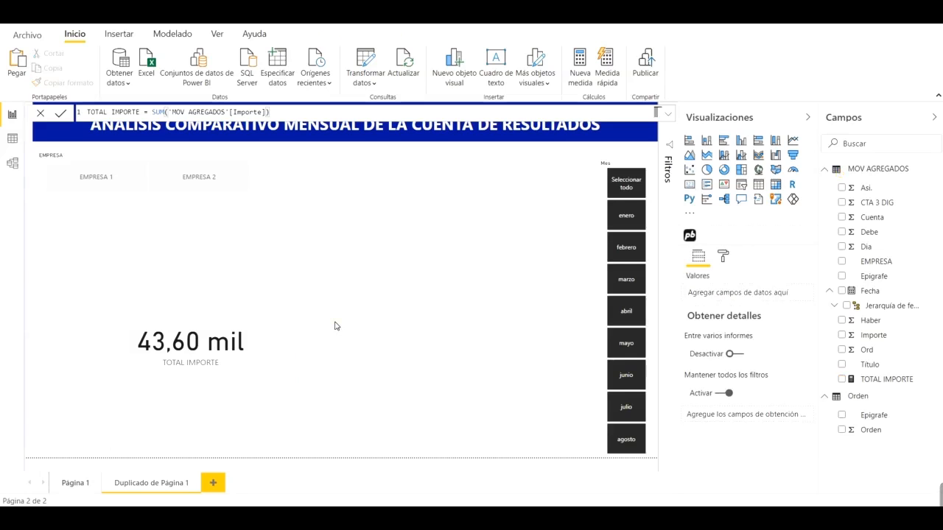
pyautogui.click(889, 175)
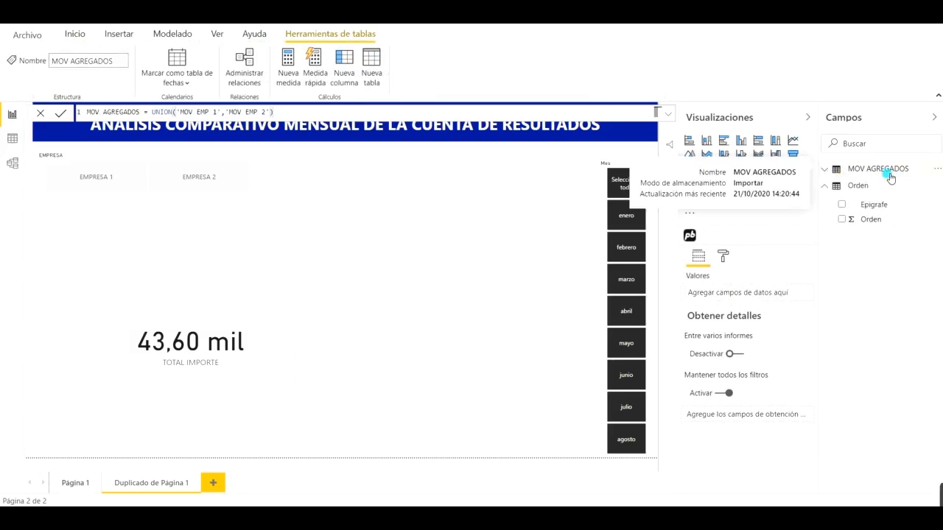
pyautogui.click(296, 76)
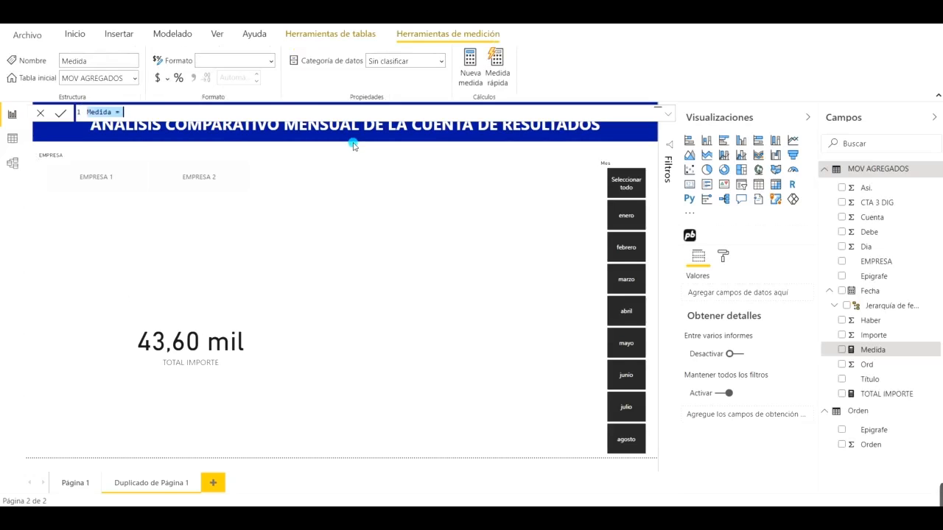
pyautogui.write('TOTAL IMPORTE ACUM=')
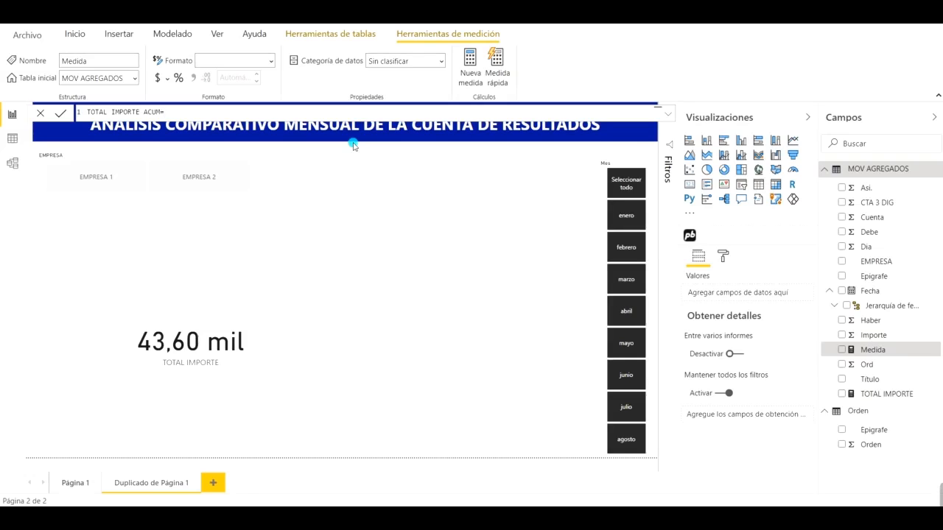
pyautogui.write('TOTALYTD')
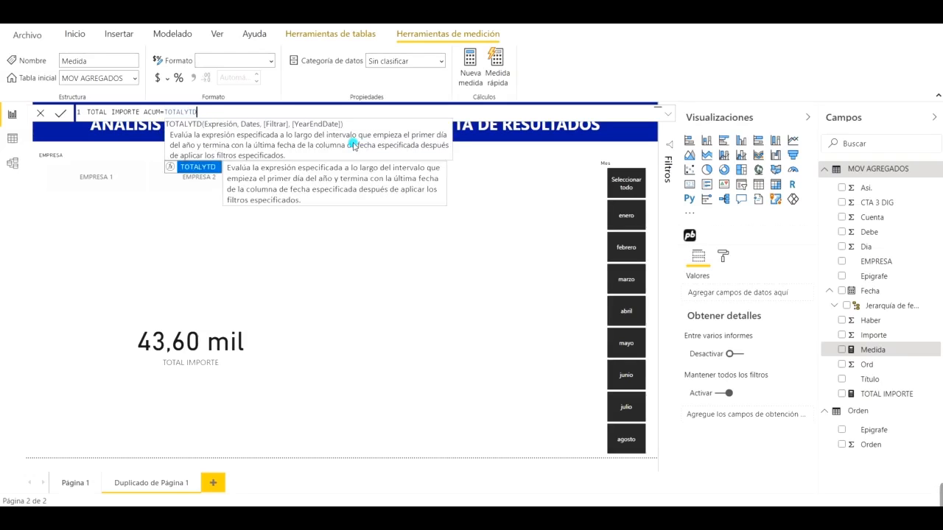
pyautogui.write('(')
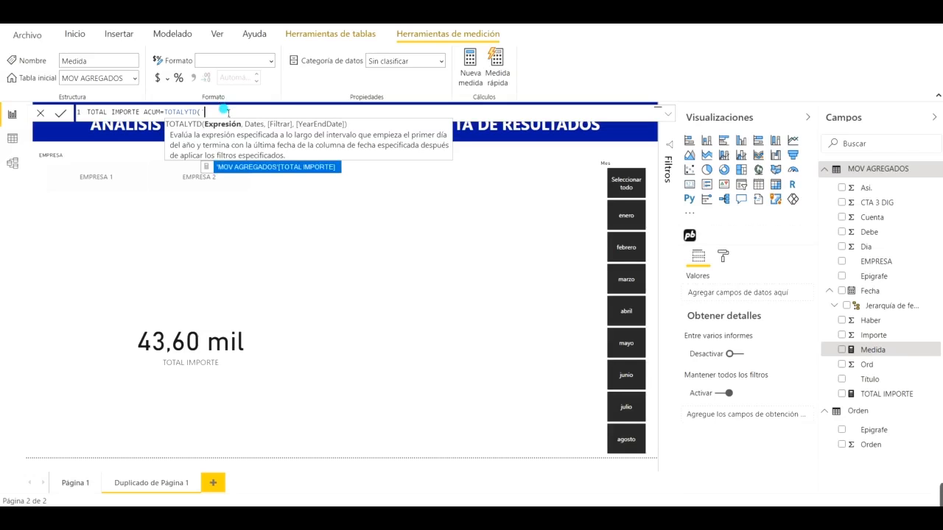
pyautogui.click(257, 169)
pyautogui.write(',')
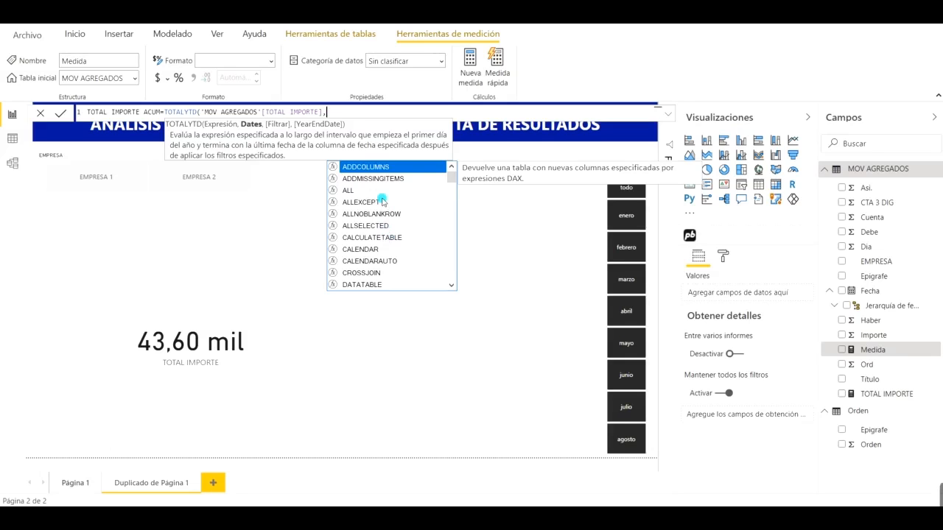
pyautogui.write("'")
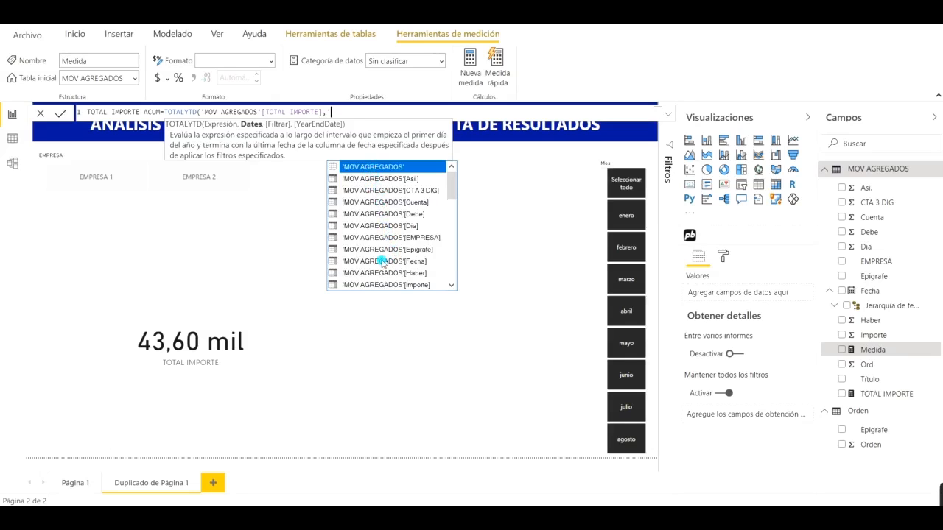
pyautogui.click(382, 262)
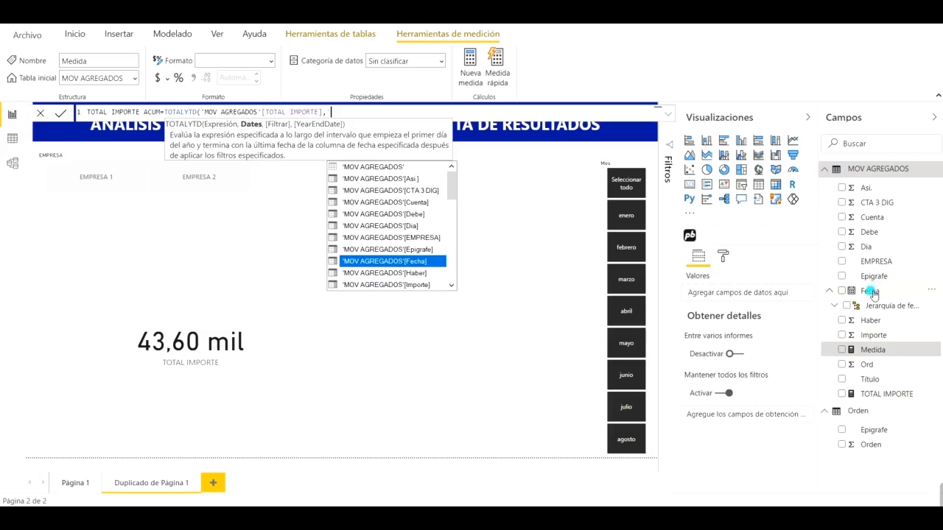
pyautogui.doubleClick(392, 262)
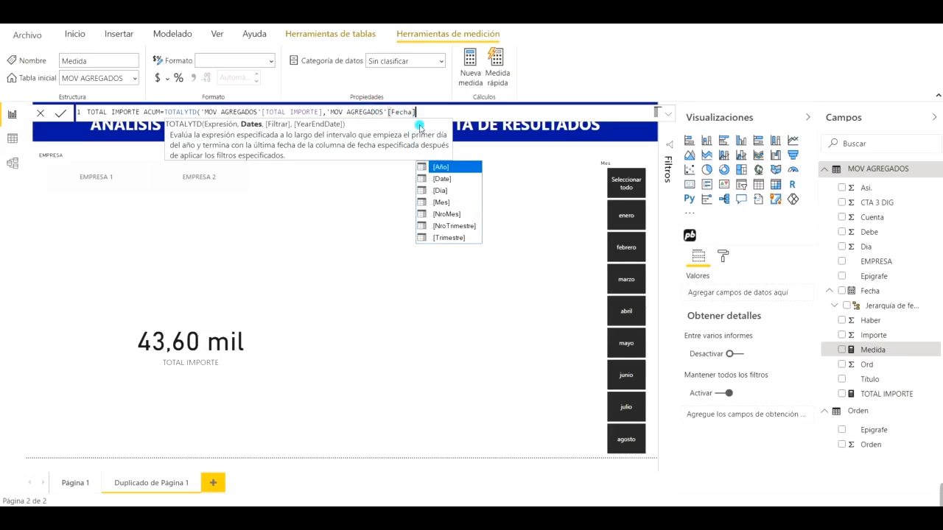
pyautogui.click(440, 182)
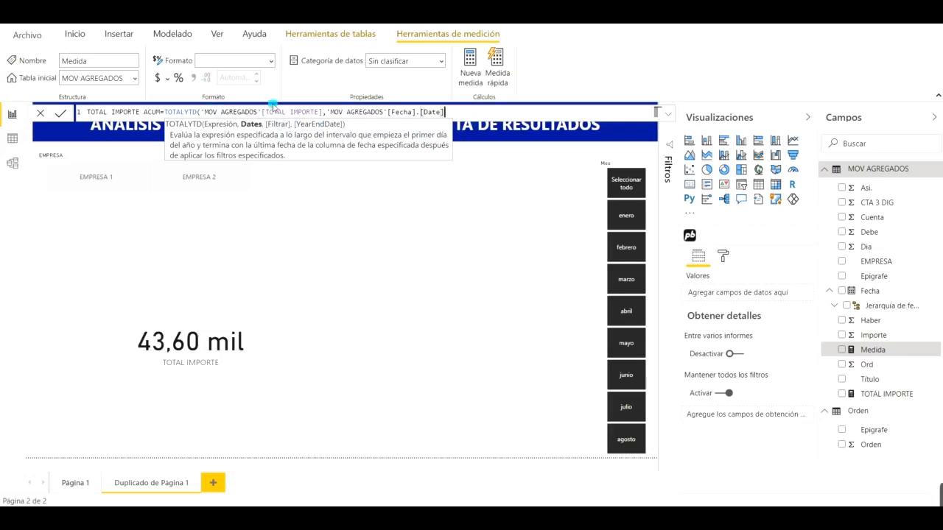
pyautogui.write(')')
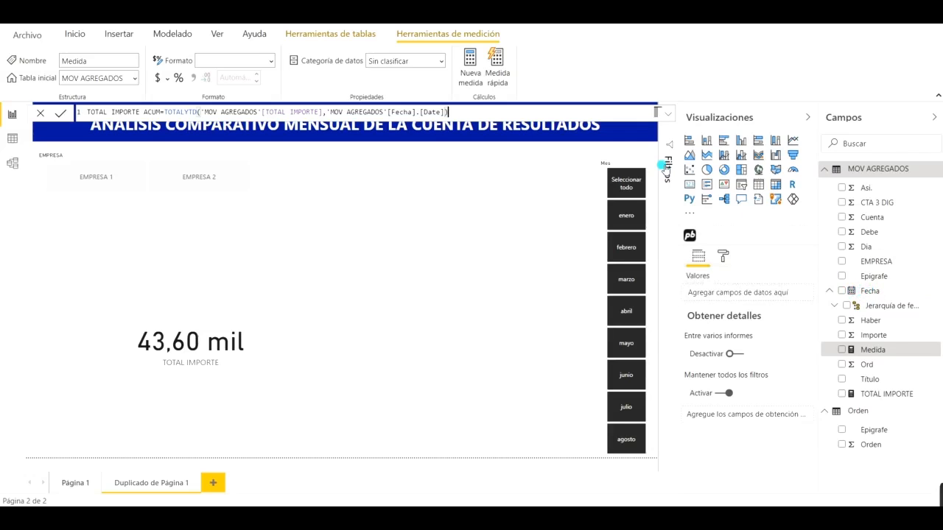
pyautogui.press('Return')
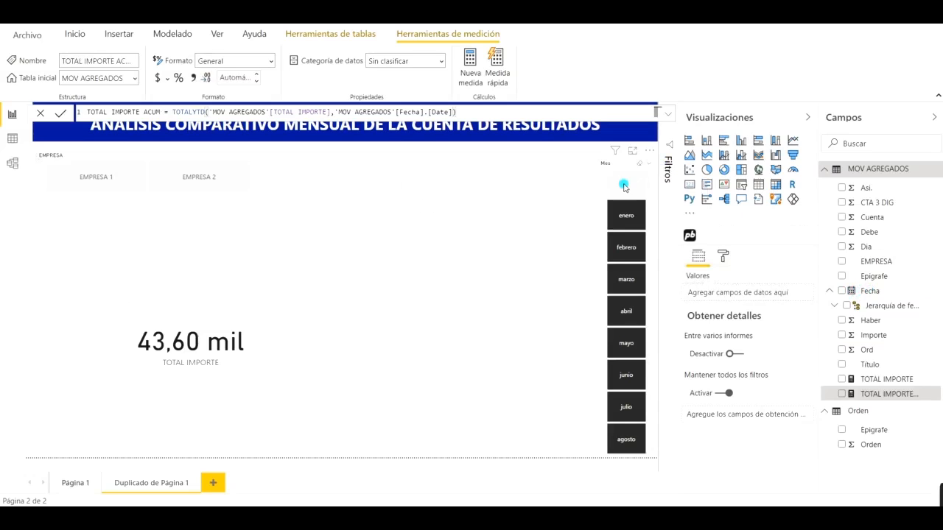
# Duplicate the TOTAL IMPORTE card beside the original and replace the copy's field with TOTAL IMPORTE ACUM
pyautogui.click(221, 325)
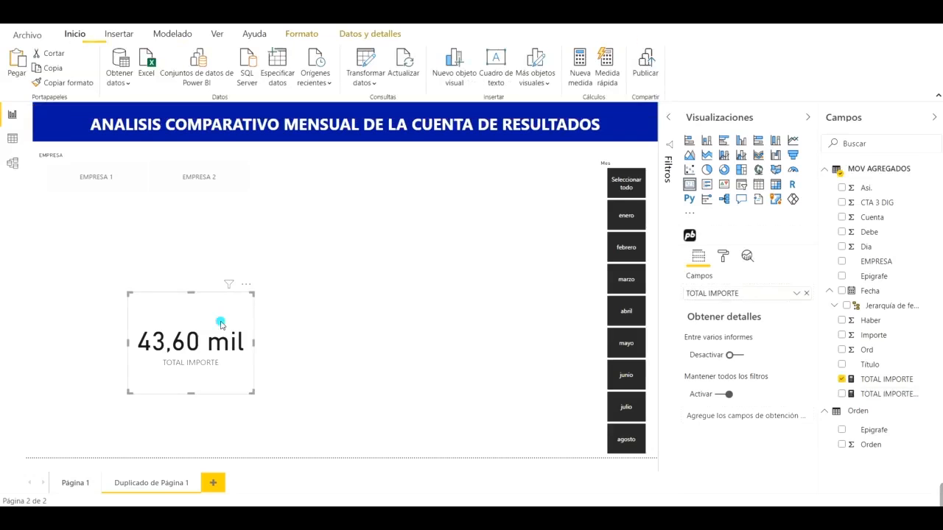
pyautogui.click(342, 324)
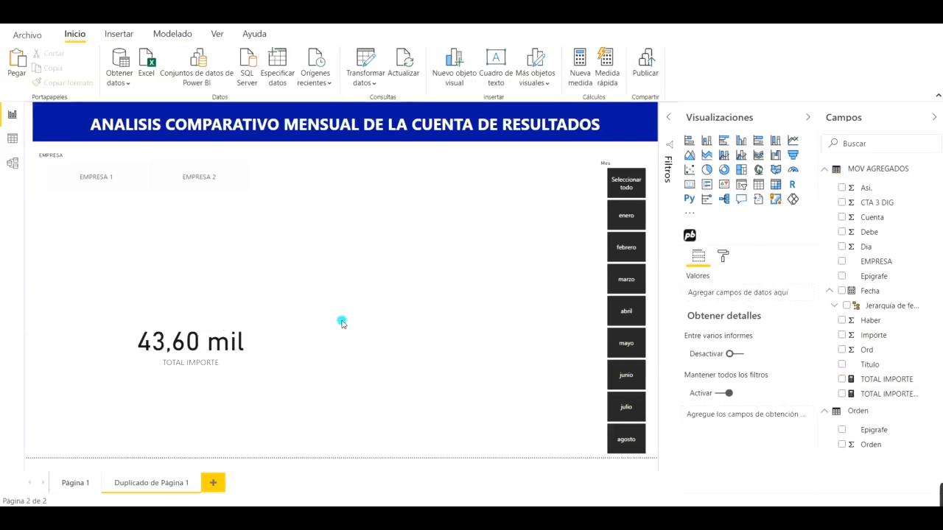
pyautogui.hotkey('ctrl', 'v')
pyautogui.moveTo(240, 321); pyautogui.dragTo(355, 317)
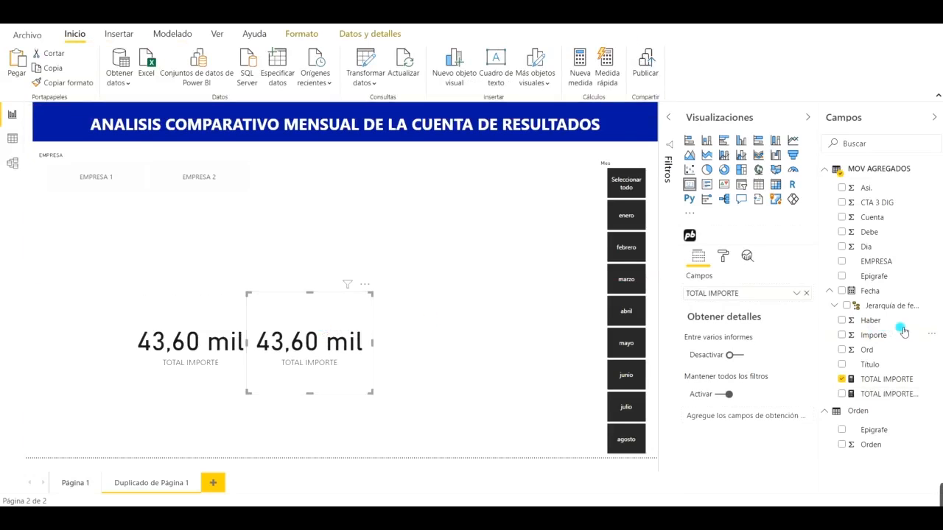
pyautogui.click(808, 294)
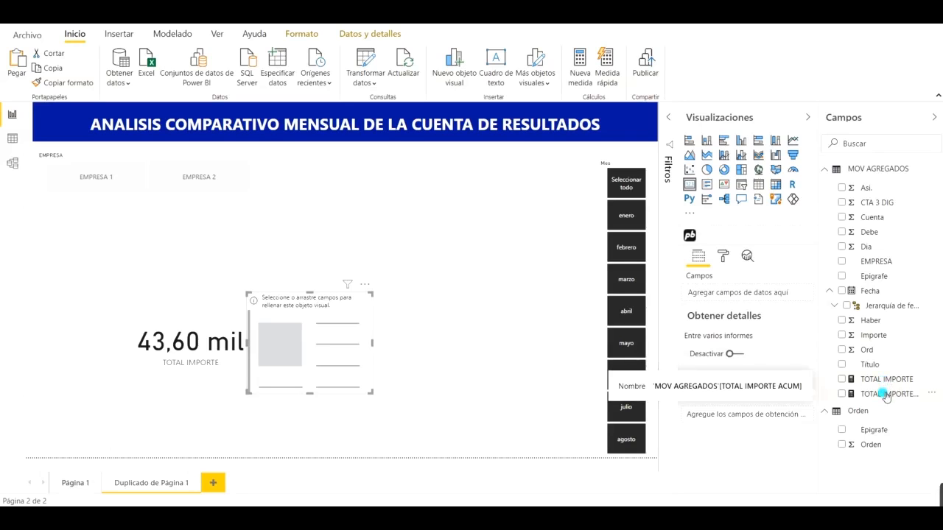
pyautogui.moveTo(885, 397); pyautogui.dragTo(751, 299)
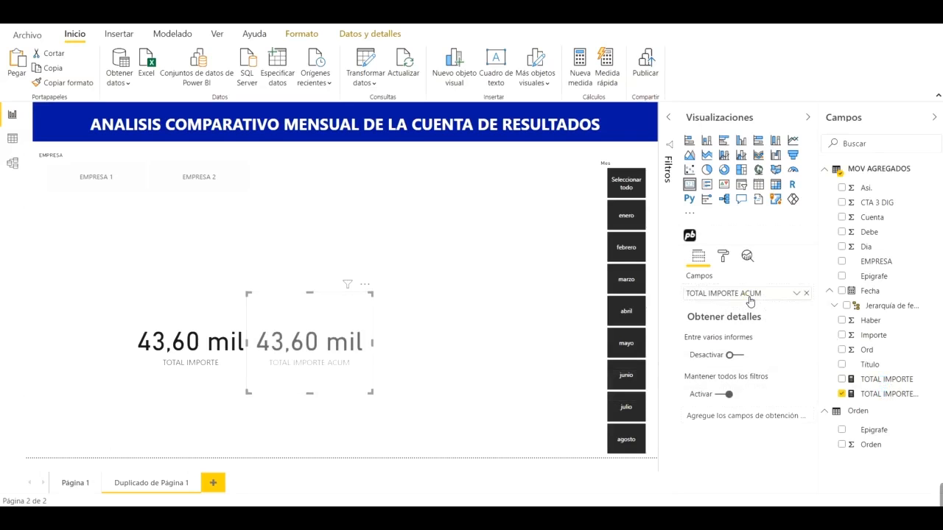
# Filter the page by enero, febrero, marzo and all months in turn to compare the TOTAL IMPORTE and TOTAL IMPORTE ACUM cards
pyautogui.click(623, 220)
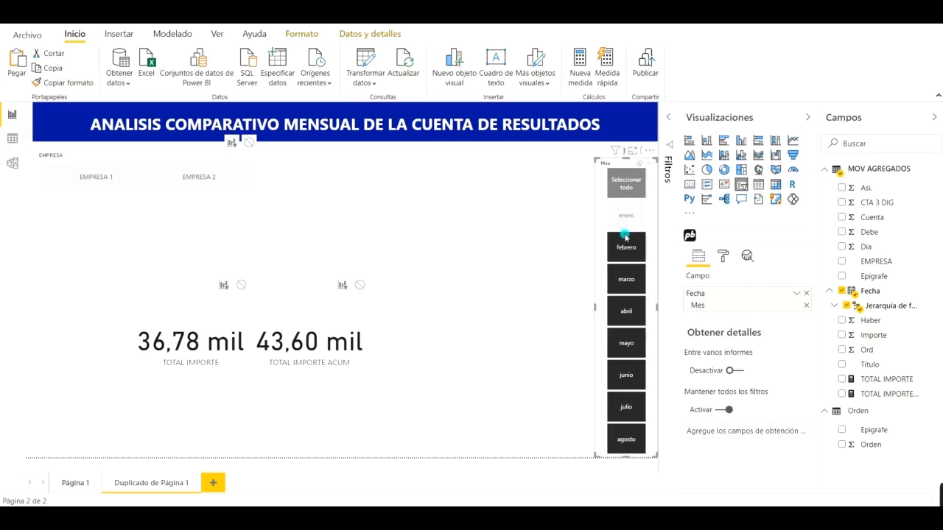
pyautogui.click(625, 187)
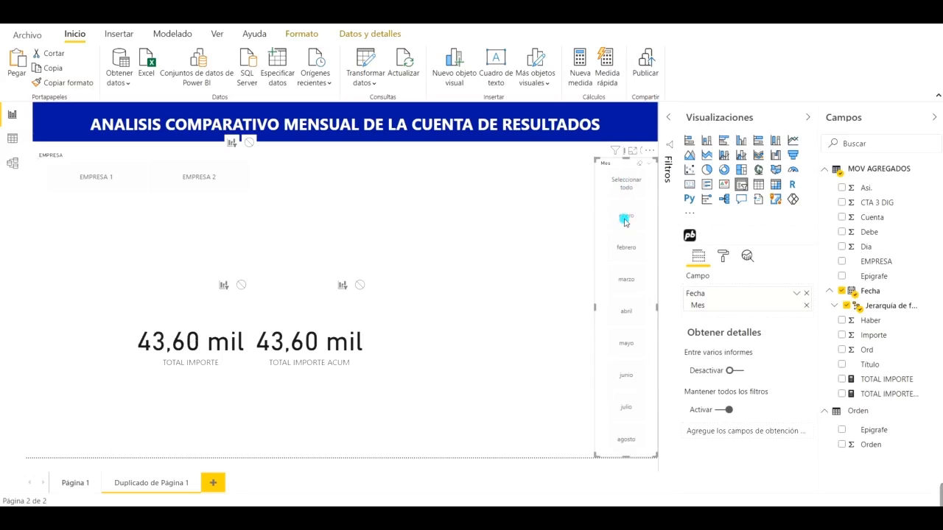
pyautogui.click(626, 218)
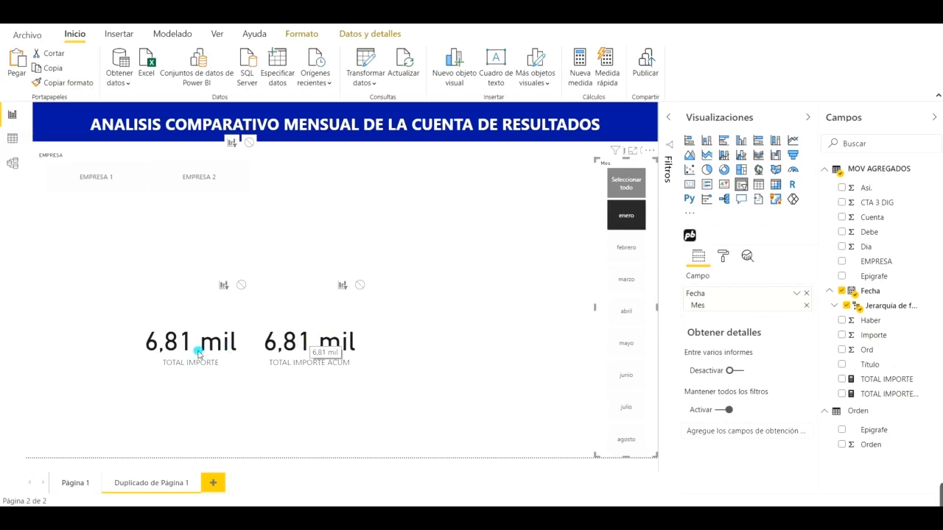
pyautogui.click(624, 249)
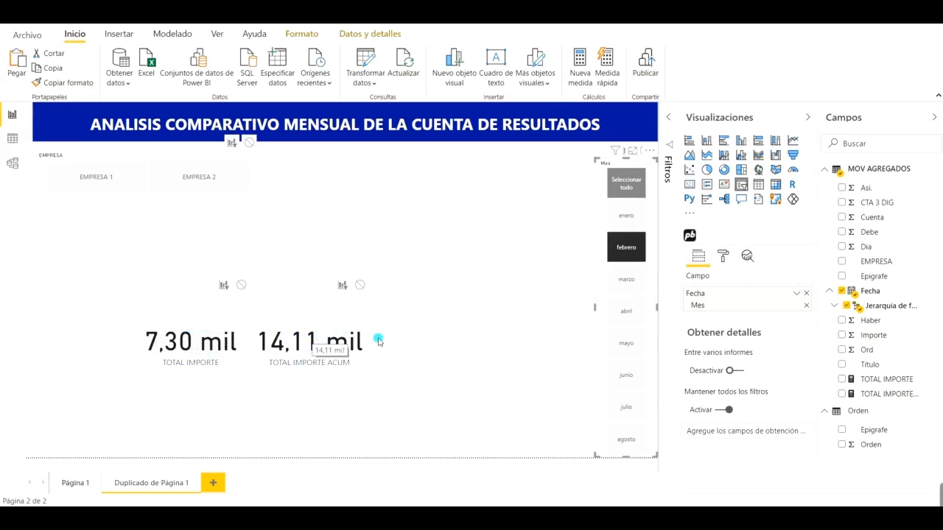
pyautogui.click(614, 286)
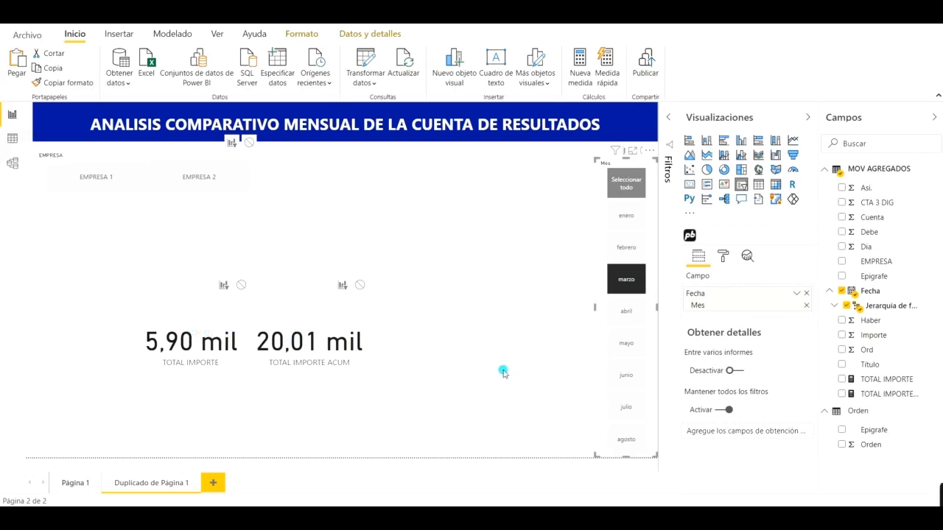
pyautogui.click(620, 192)
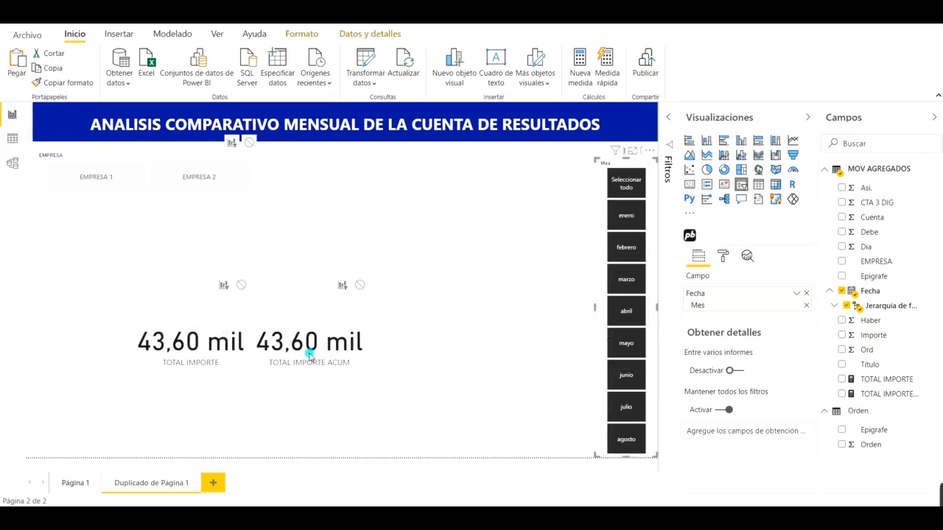
pyautogui.click(625, 280)
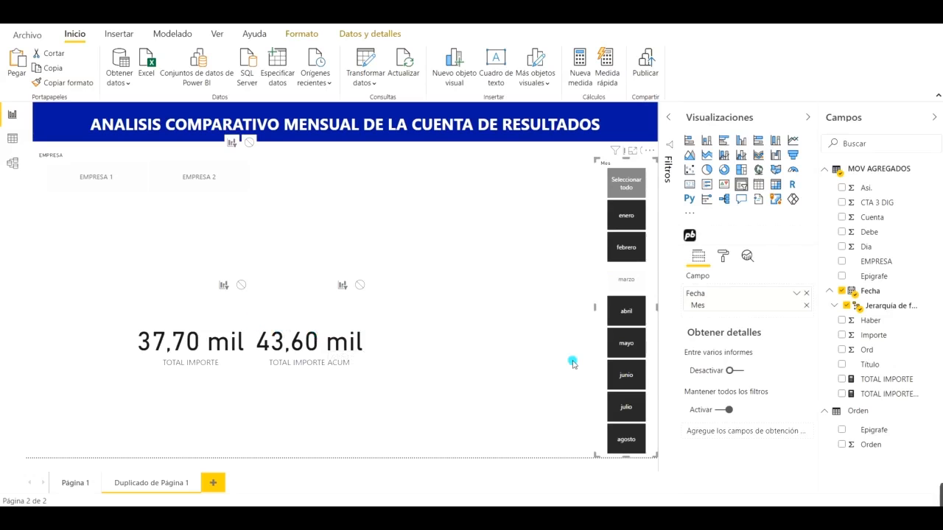
# Start a measure TOTAL IMPORTE MES ANT in the MOV AGREGADOS table with CALCULATE('MOV AGREGADOS'[TOTAL IMPORTE], as its opening
pyautogui.click(811, 118)
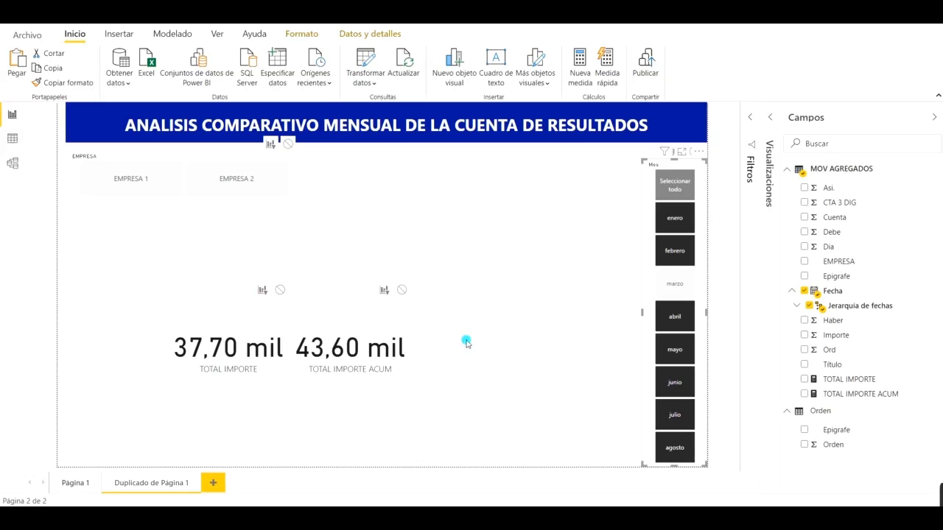
pyautogui.click(821, 168)
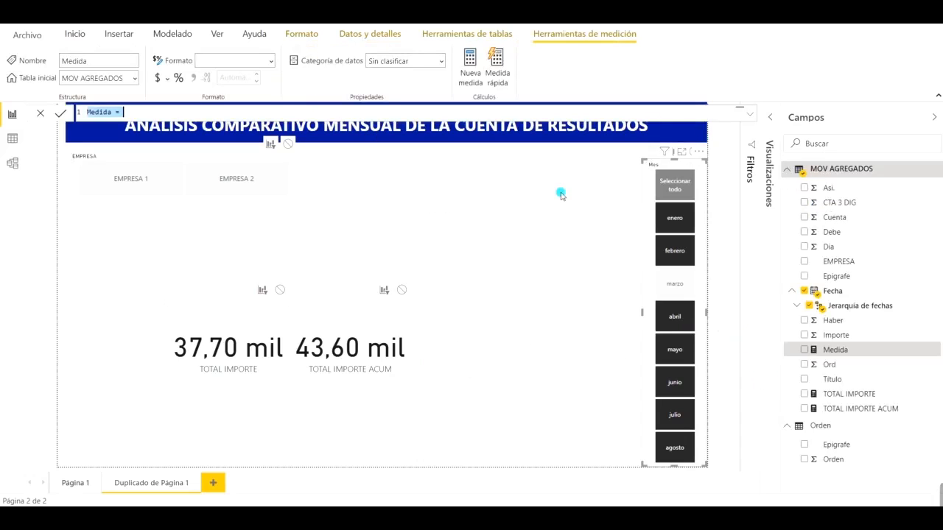
pyautogui.write('TOTAL IMPORTE MES ANT=')
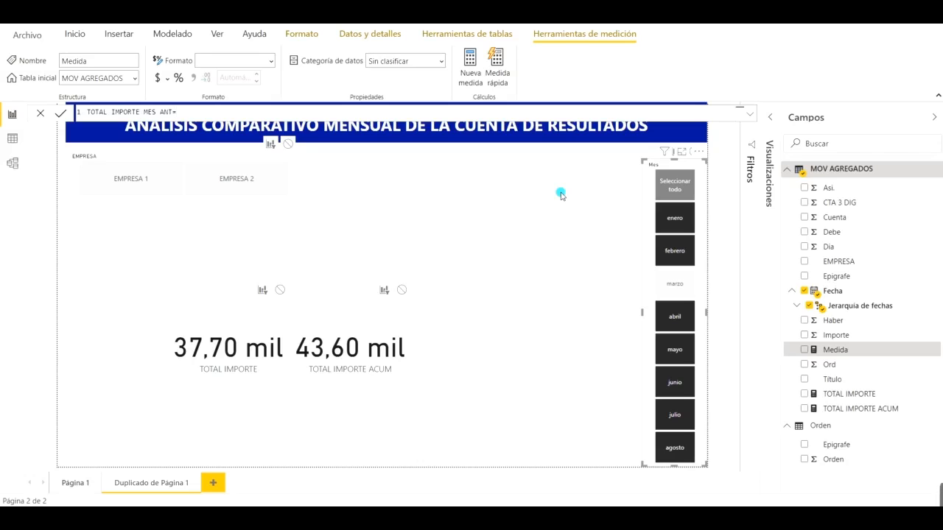
pyautogui.write('CALCULATE')
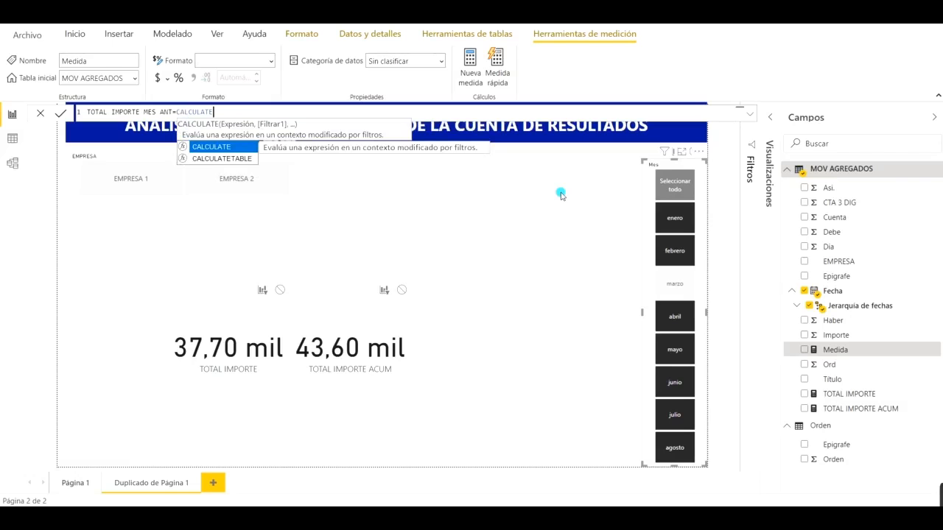
pyautogui.write('(')
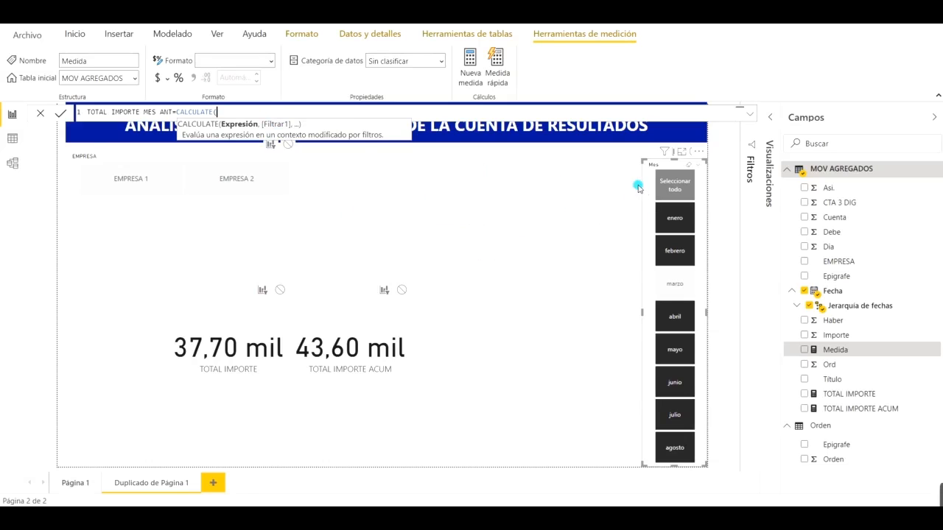
pyautogui.click(174, 110)
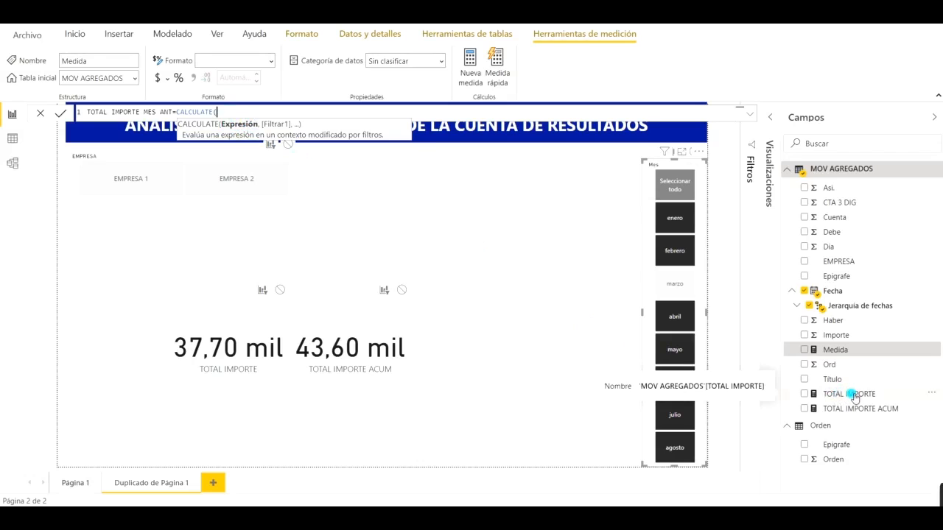
pyautogui.write('TO')
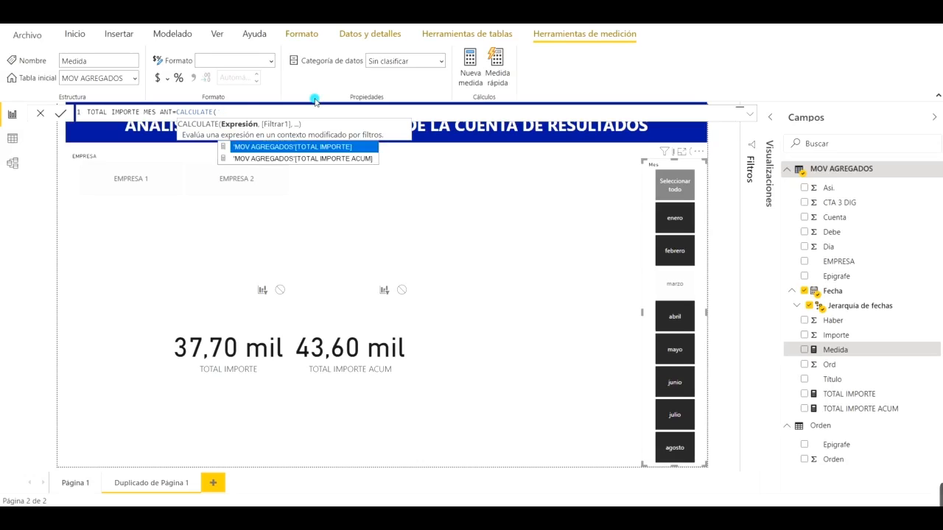
pyautogui.click(270, 148)
pyautogui.write(',')
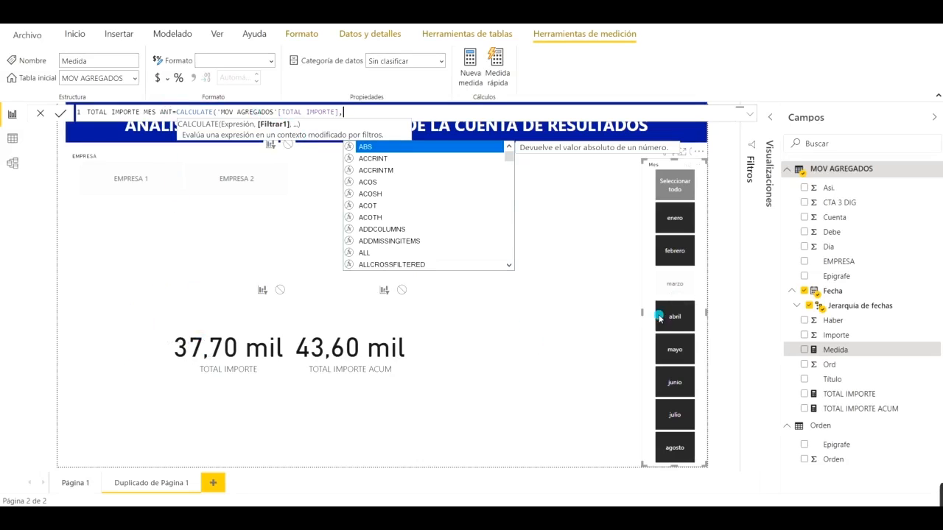
pyautogui.click(679, 258)
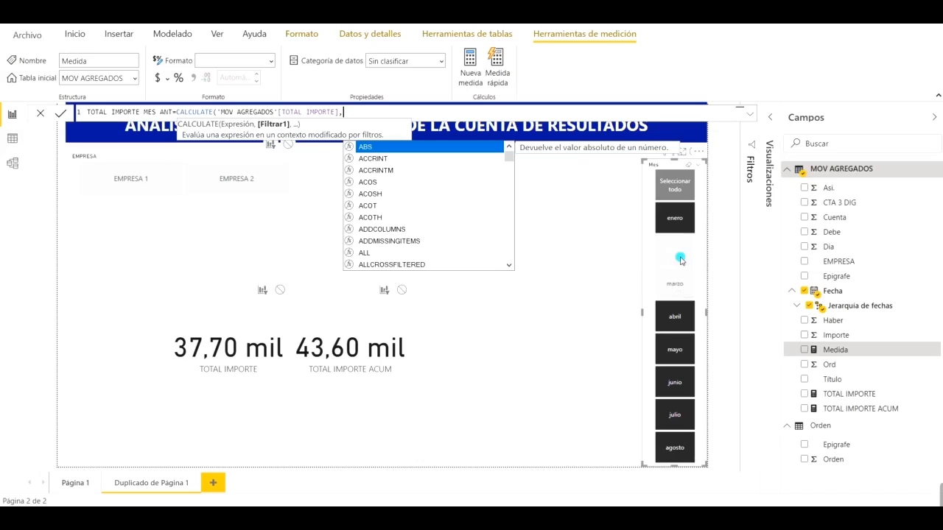
pyautogui.click(679, 258)
pyautogui.click(679, 409)
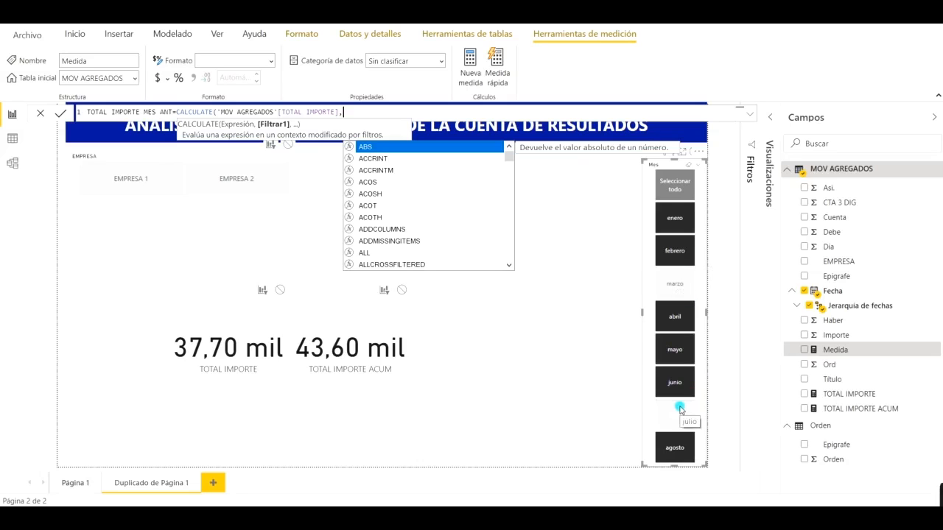
pyautogui.click(679, 409)
pyautogui.click(672, 388)
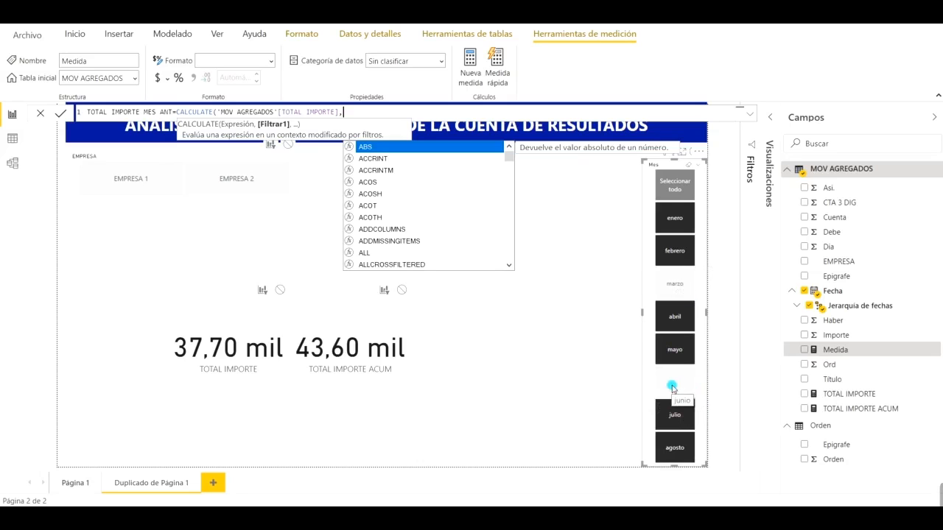
pyautogui.click(672, 388)
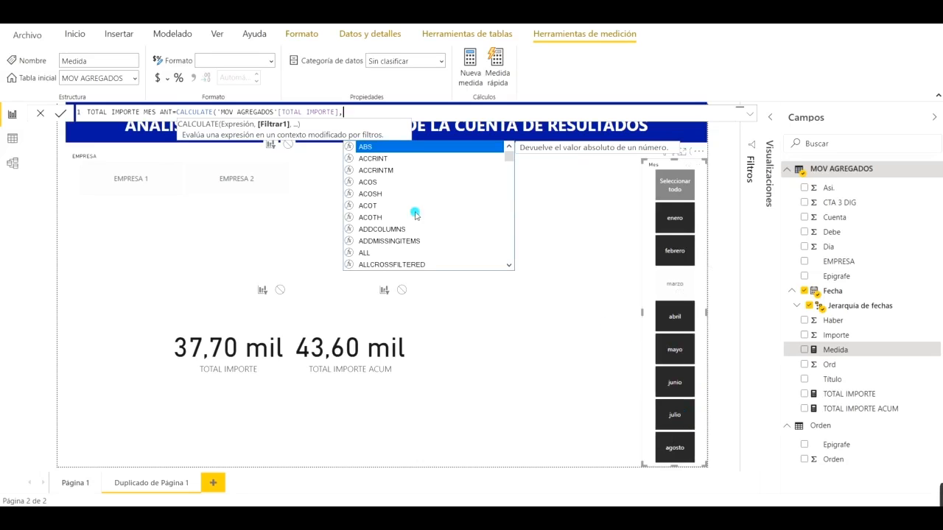
# Complete the TOTAL IMPORTE MES ANT formula with the filter PREVIOUSMONTH('MOV AGREGADOS'[Fecha].[Date])) and save the measure
pyautogui.write('PREVI')
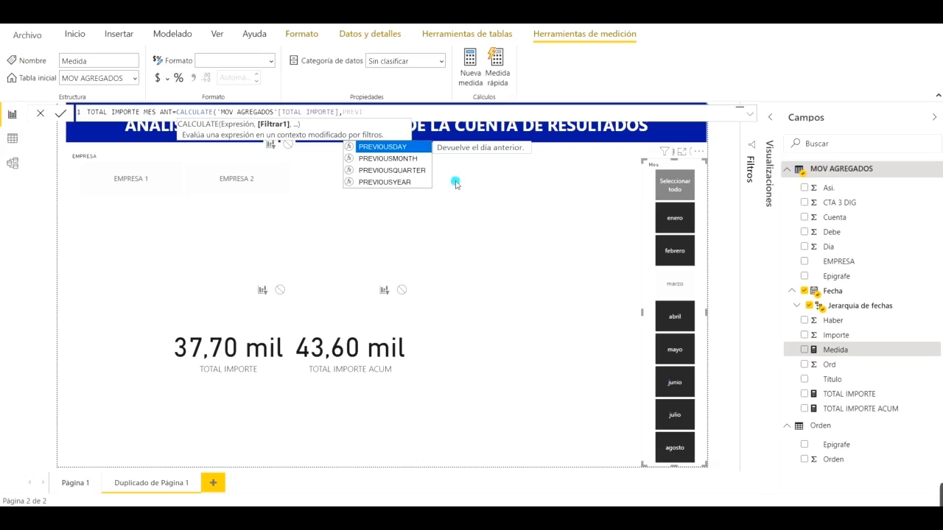
pyautogui.doubleClick(388, 158)
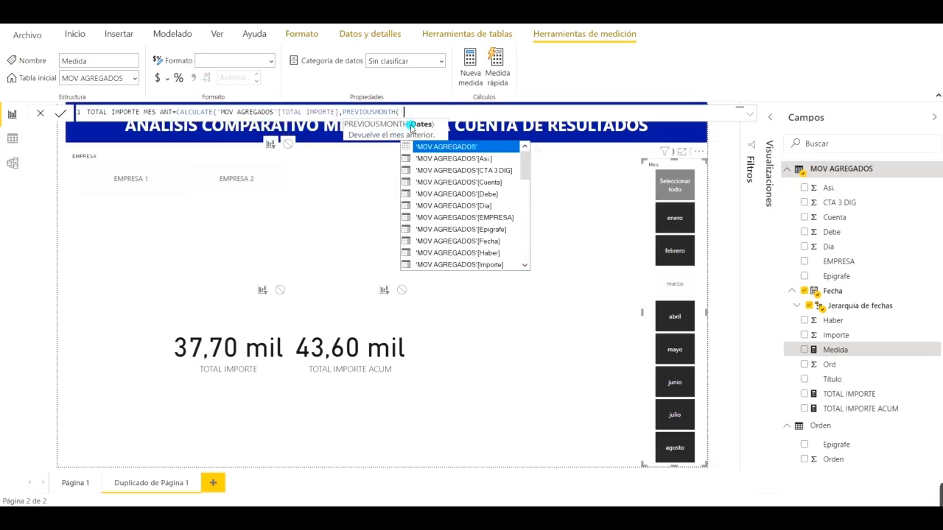
pyautogui.doubleClick(469, 242)
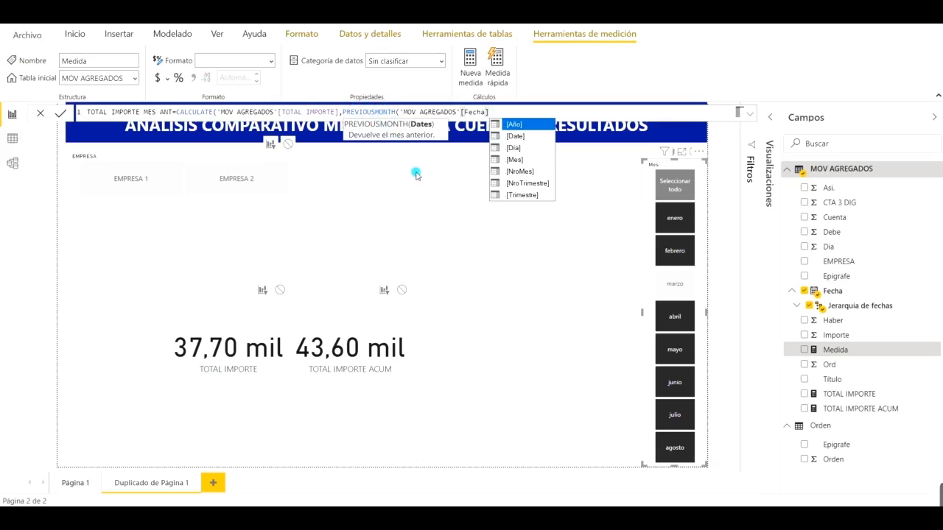
pyautogui.click(514, 137)
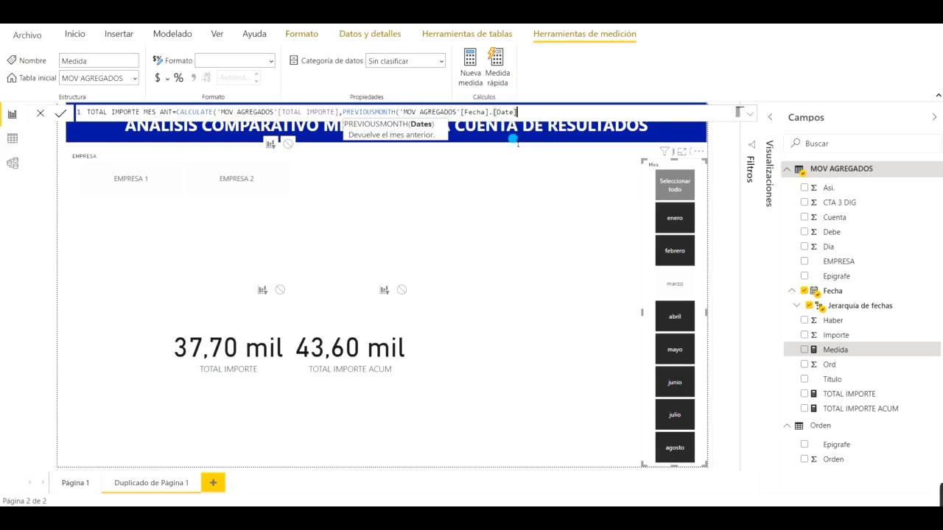
pyautogui.write(')')
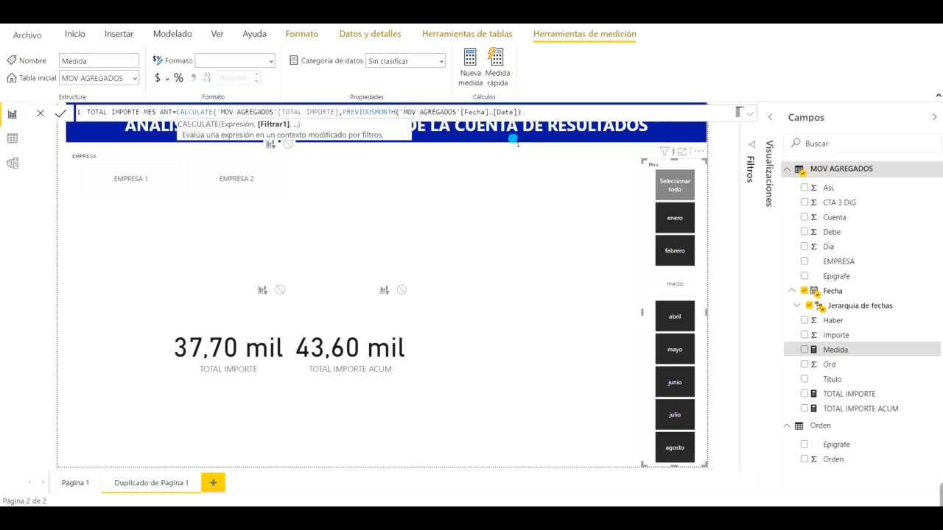
pyautogui.write(')')
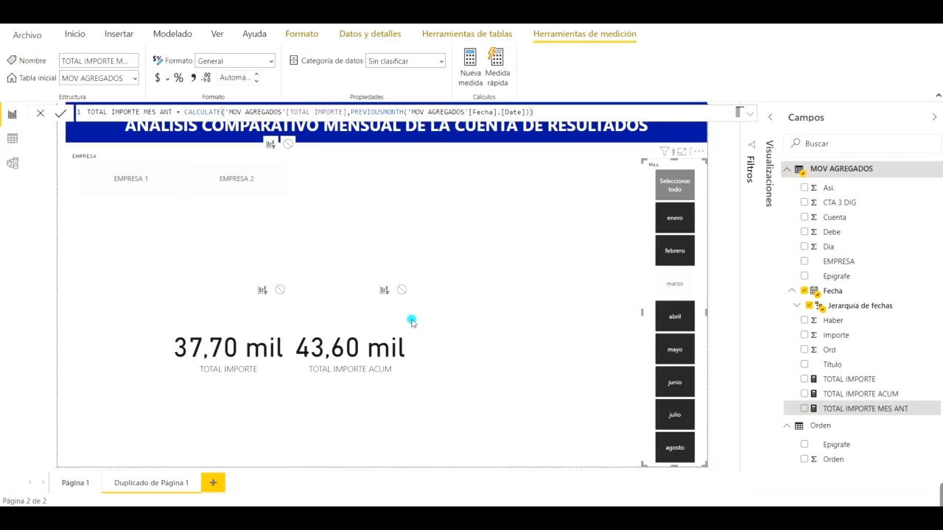
# Duplicate the TOTAL IMPORTE ACUM card beside the original and replace the copy's field with TOTAL IMPORTE MES ANT
pyautogui.click(355, 315)
pyautogui.hotkey('ctrl', 'c')
pyautogui.click(497, 334)
pyautogui.hotkey('ctrl', 'v')
pyautogui.moveTo(377, 317); pyautogui.dragTo(494, 315)
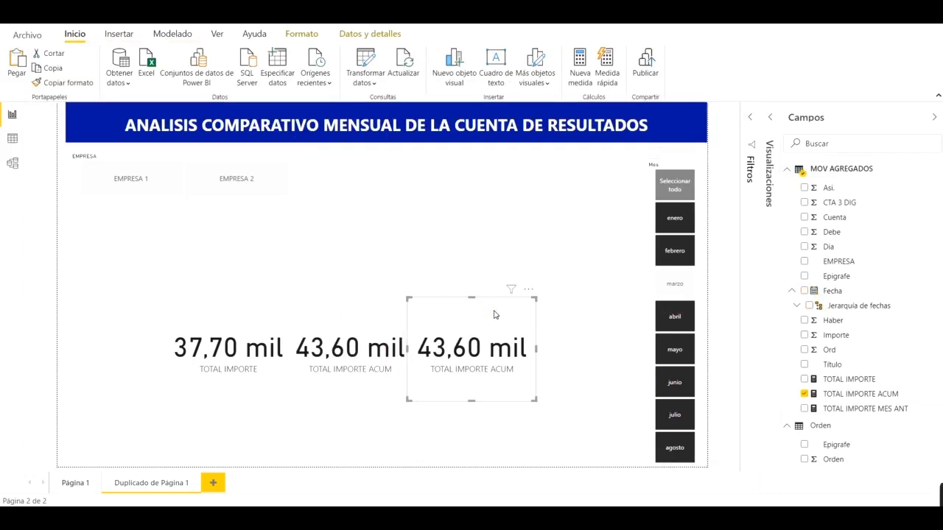
pyautogui.click(770, 117)
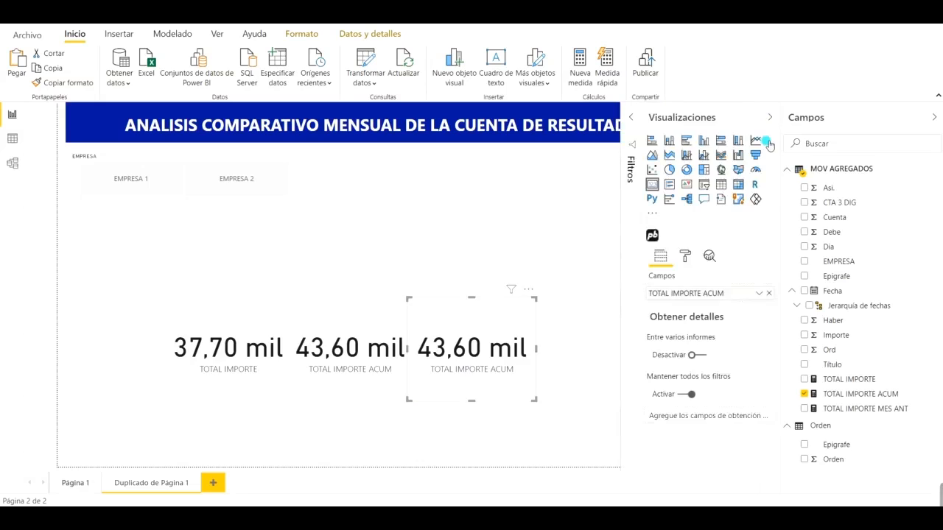
pyautogui.click(769, 294)
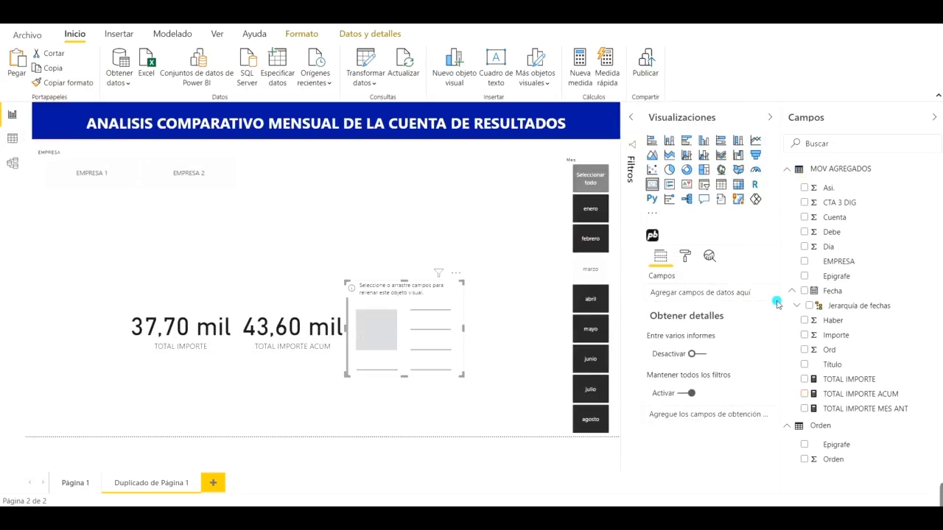
pyautogui.moveTo(856, 414); pyautogui.dragTo(704, 299)
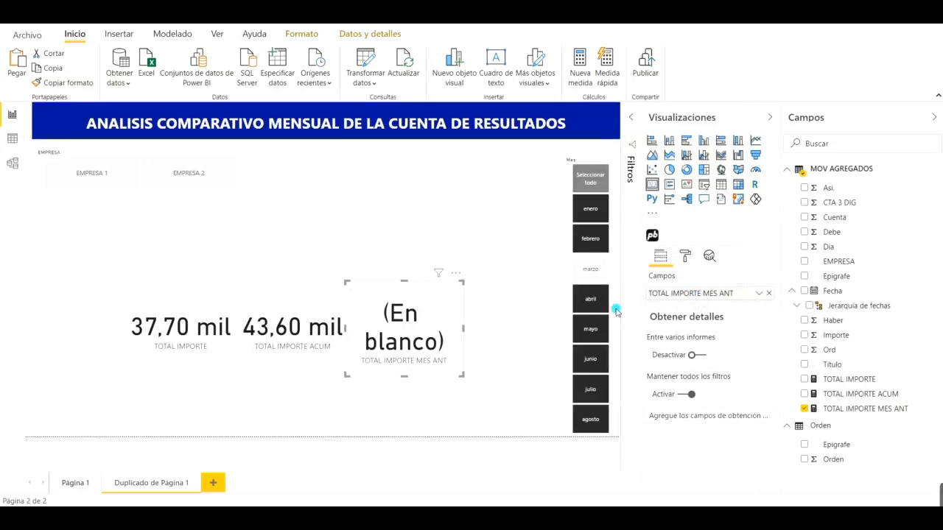
# Exclude marzo and abril from the month filter in turn, and clear the whole month selection
pyautogui.click(590, 274)
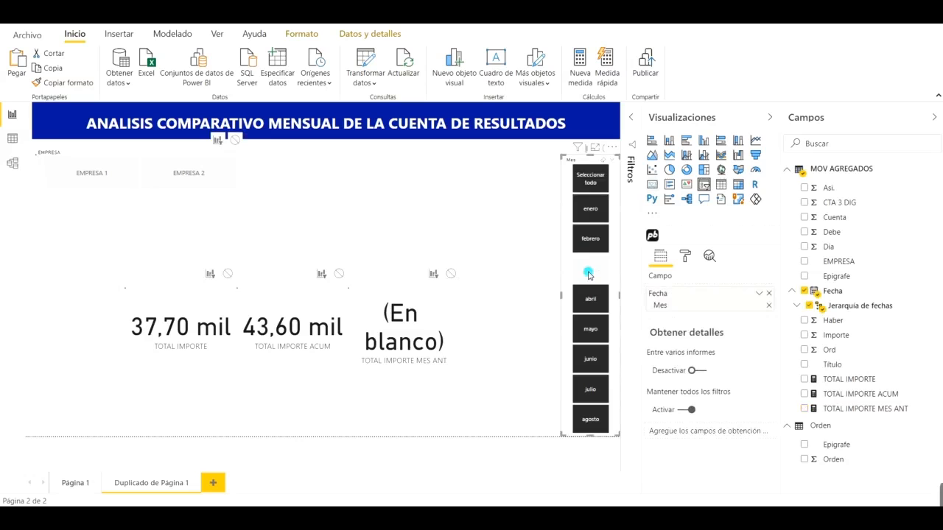
pyautogui.click(591, 272)
pyautogui.click(592, 293)
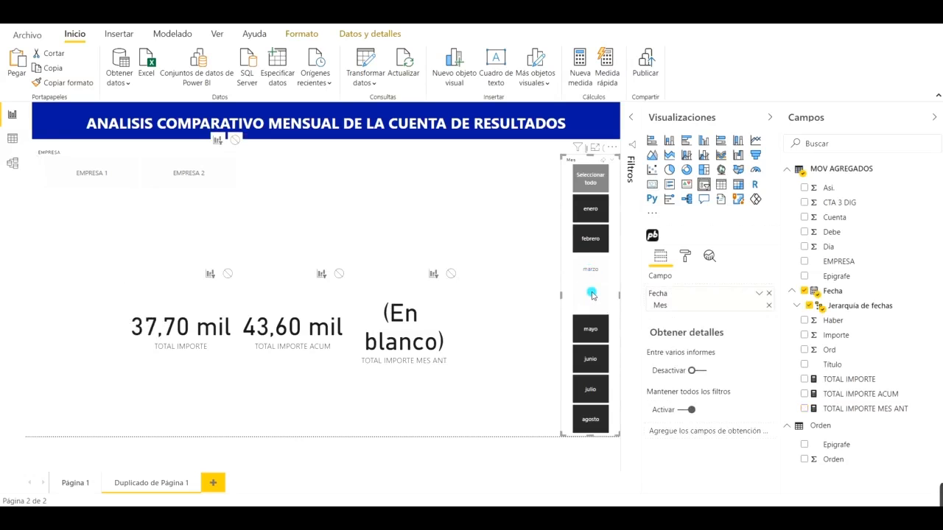
pyautogui.click(591, 273)
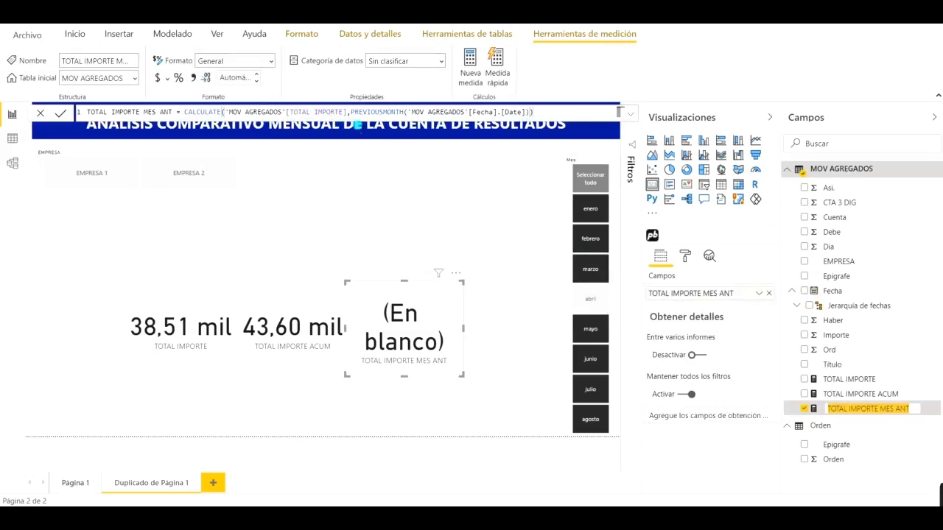
pyautogui.click(517, 207)
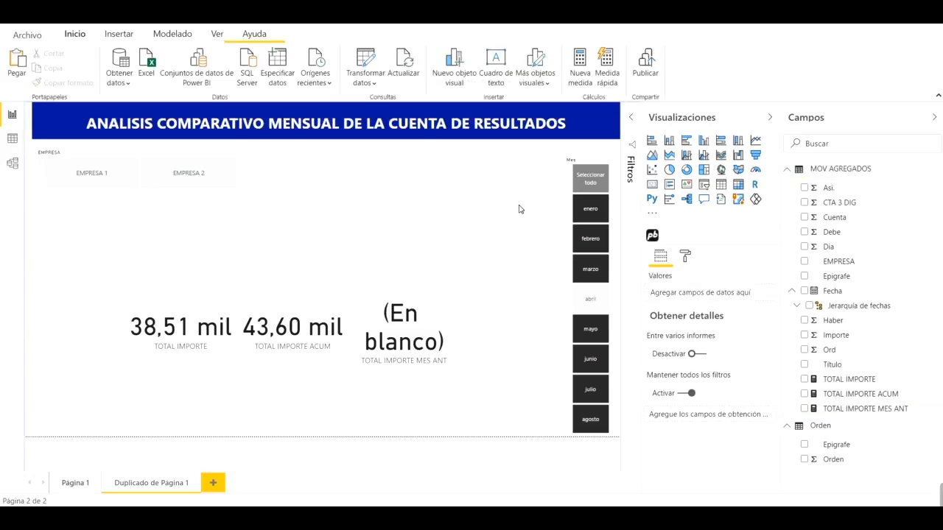
pyautogui.click(585, 223)
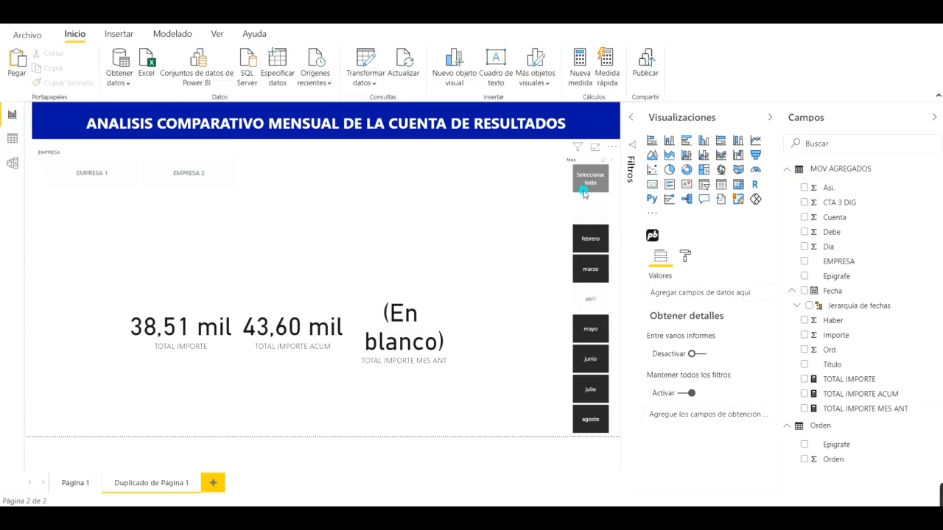
pyautogui.click(602, 165)
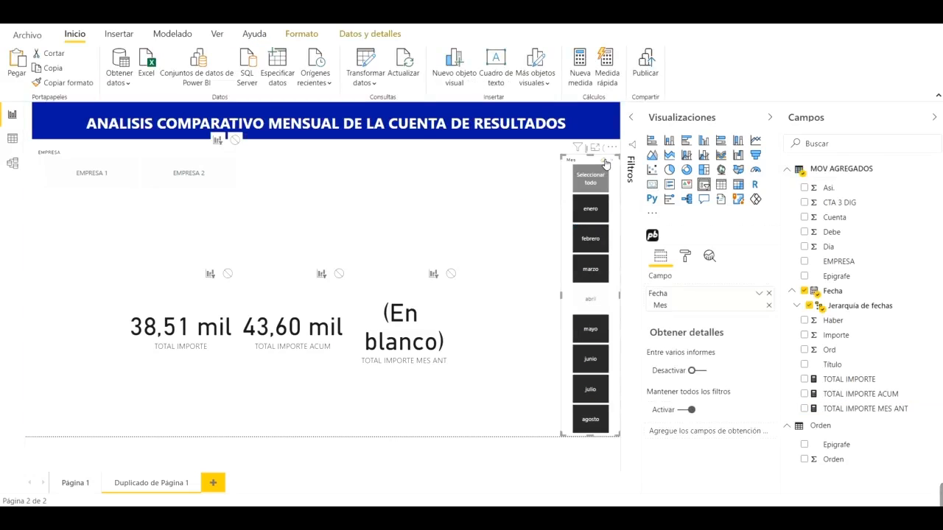
# Filter the page by abril, marzo, febrero, enero and all months in turn to compare the three cards
pyautogui.click(581, 299)
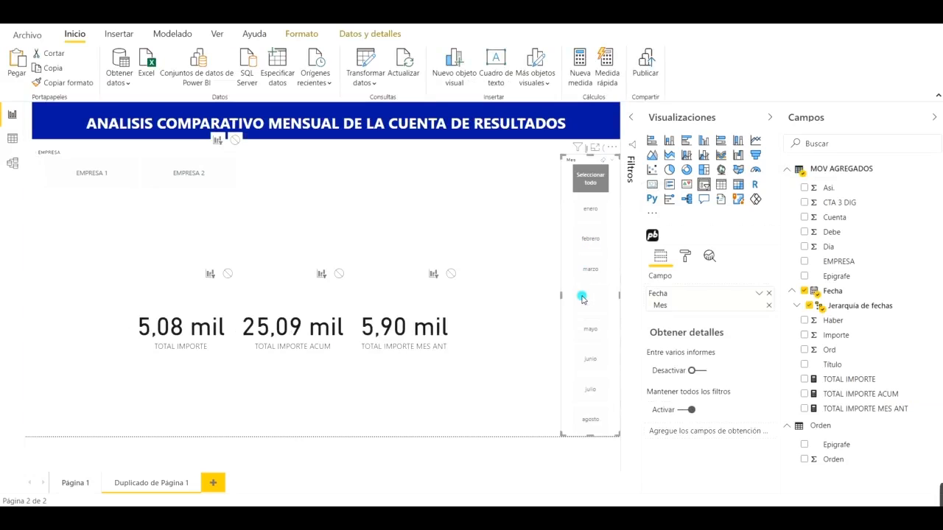
pyautogui.click(590, 269)
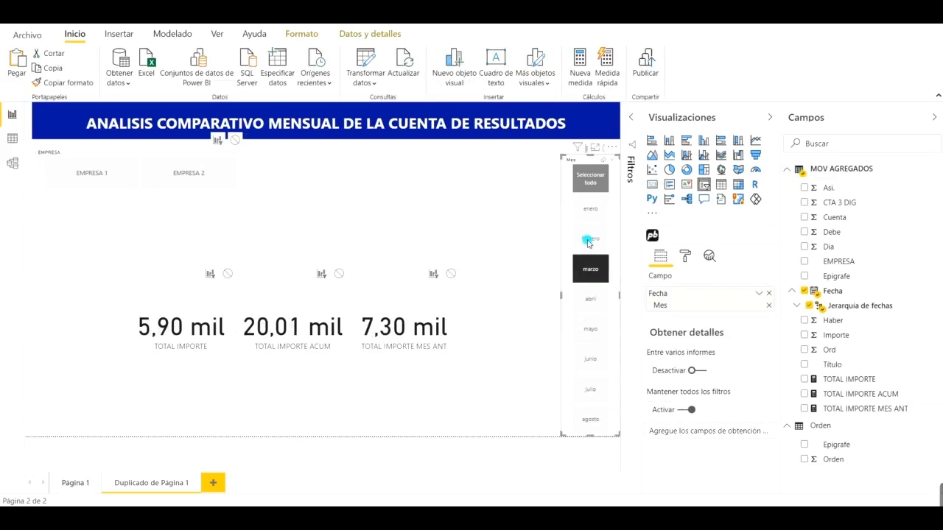
pyautogui.click(588, 244)
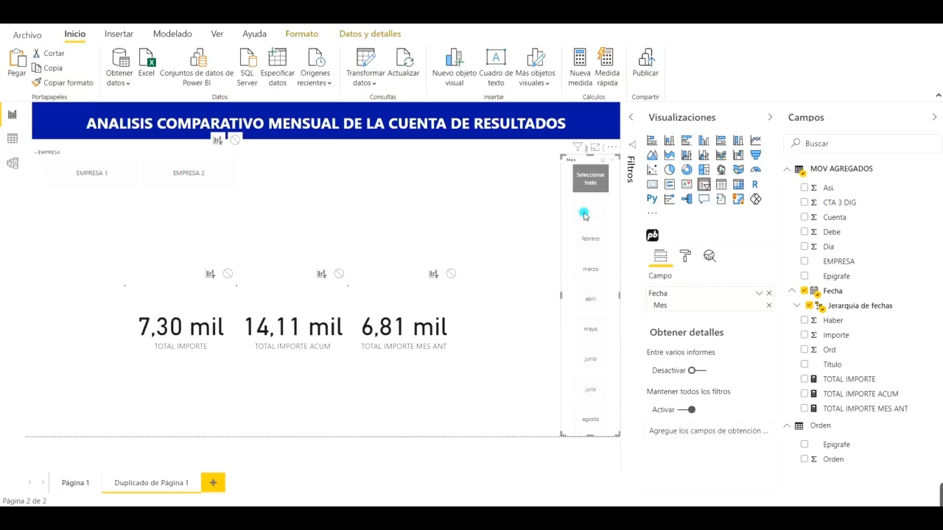
pyautogui.click(584, 213)
pyautogui.click(583, 215)
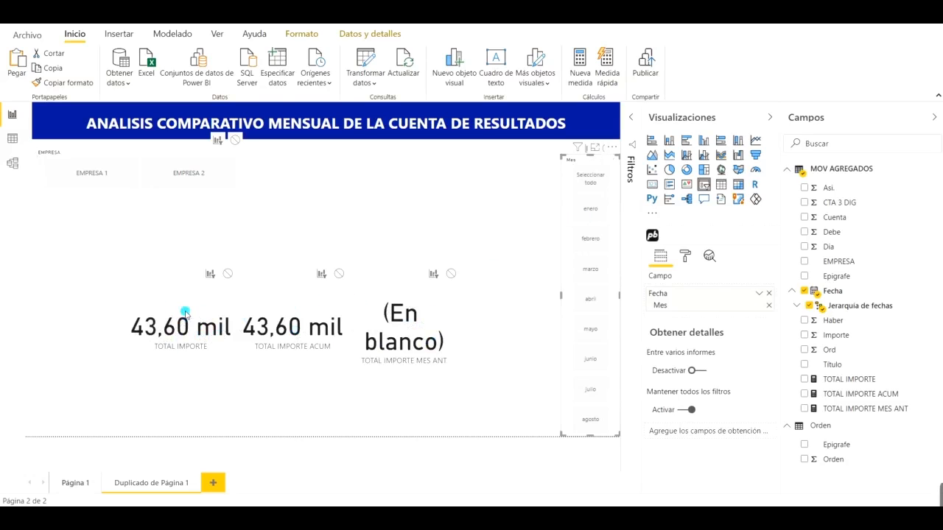
# Switch the month filter between enero, febrero and marzo to check TOTAL IMPORTE MES ANT against the preceding month's TOTAL IMPORTE
pyautogui.click(580, 215)
pyautogui.click(587, 214)
pyautogui.click(588, 215)
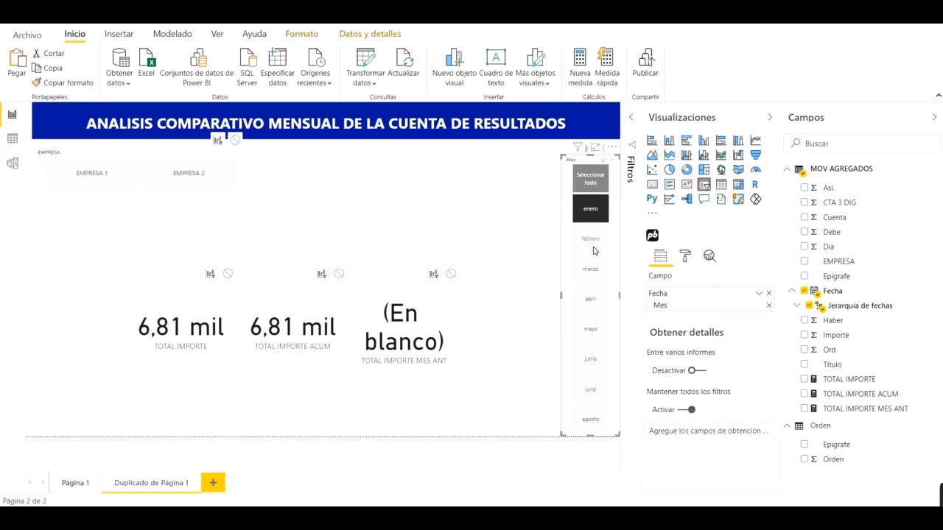
pyautogui.click(591, 238)
pyautogui.click(589, 207)
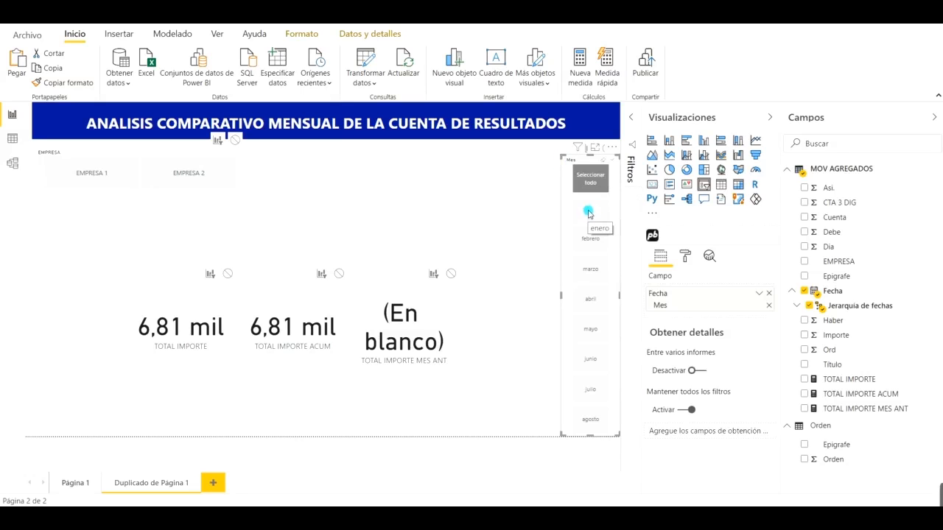
pyautogui.click(591, 238)
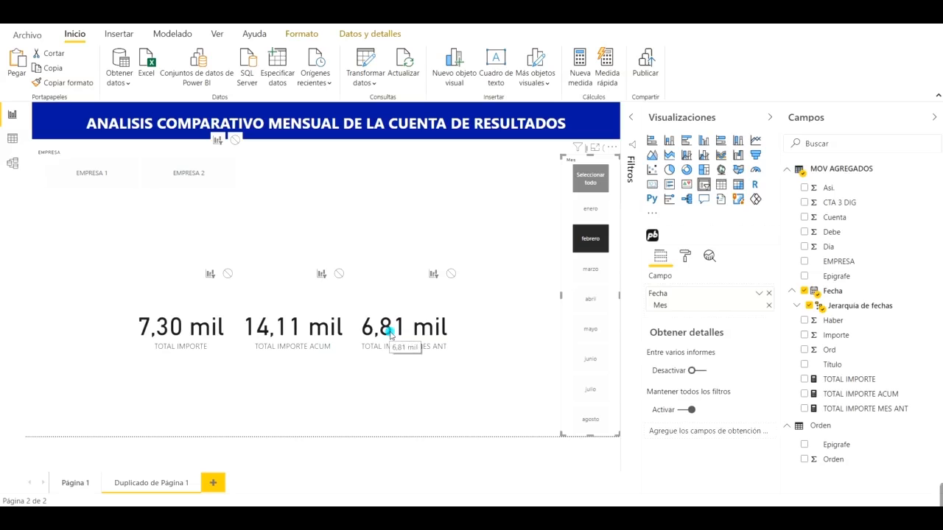
pyautogui.click(589, 210)
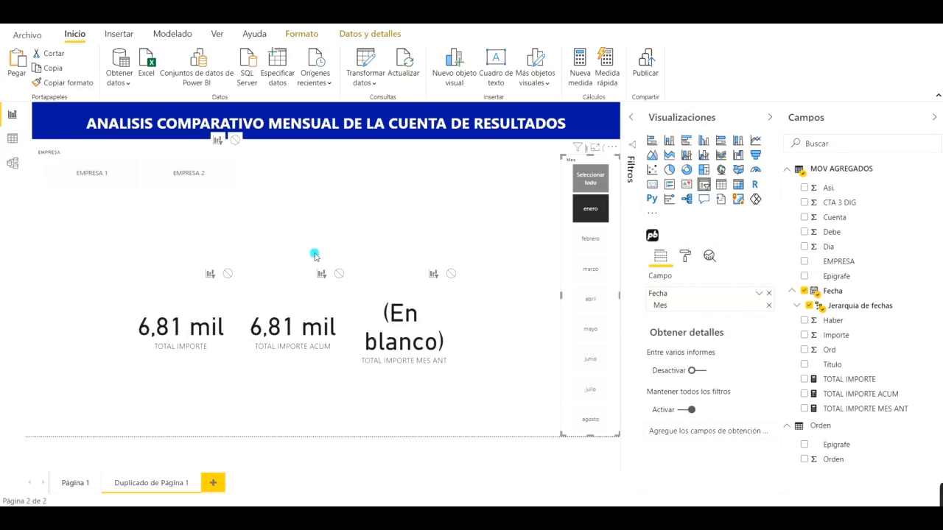
pyautogui.click(591, 241)
pyautogui.click(595, 270)
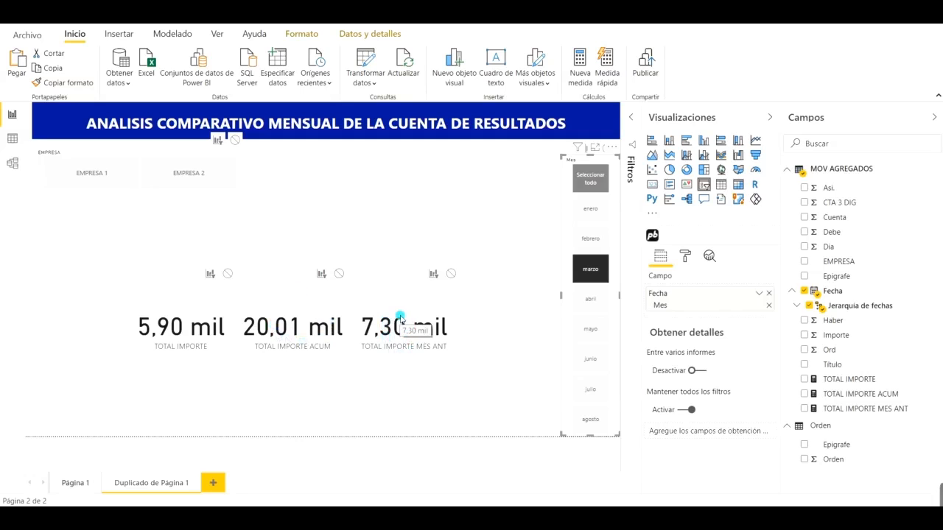
pyautogui.click(592, 245)
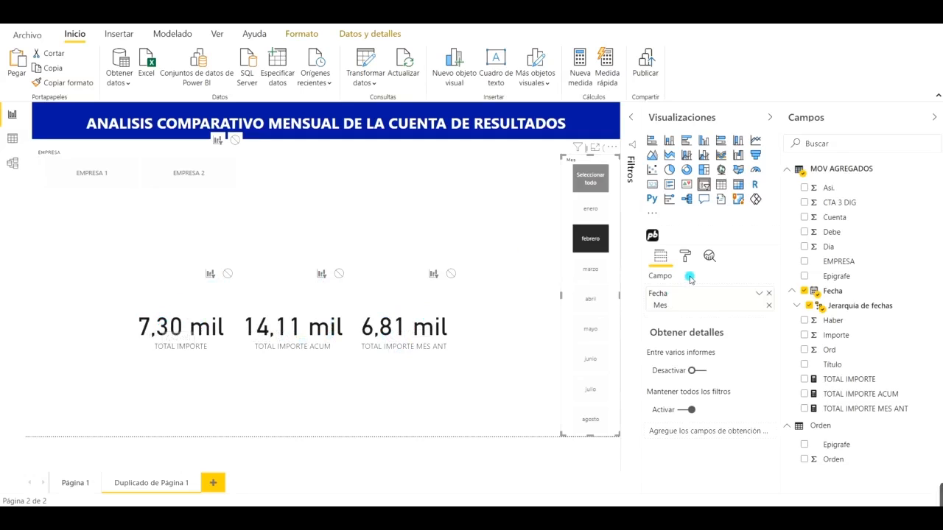
# Filter the page by each month from marzo to julio in turn to check the three cards, ending on julio
pyautogui.click(592, 269)
pyautogui.click(591, 302)
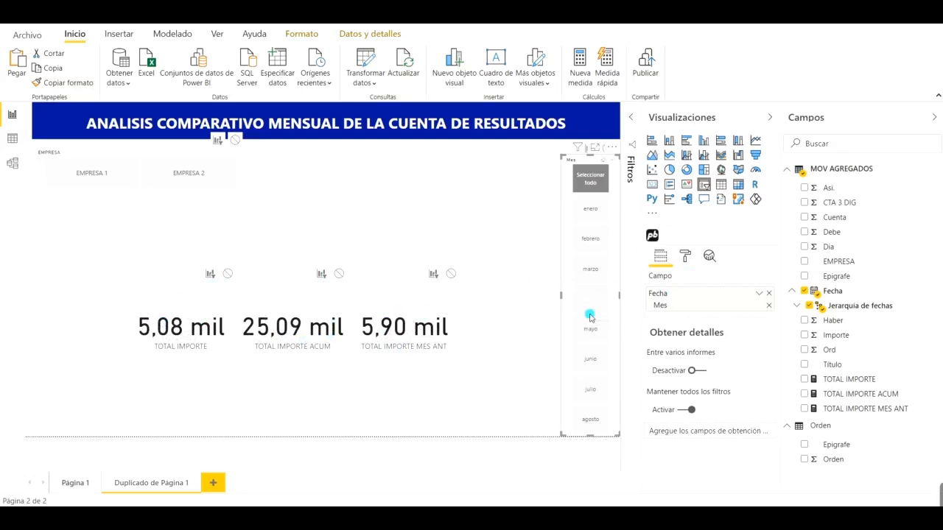
pyautogui.click(594, 337)
pyautogui.click(595, 361)
pyautogui.click(593, 391)
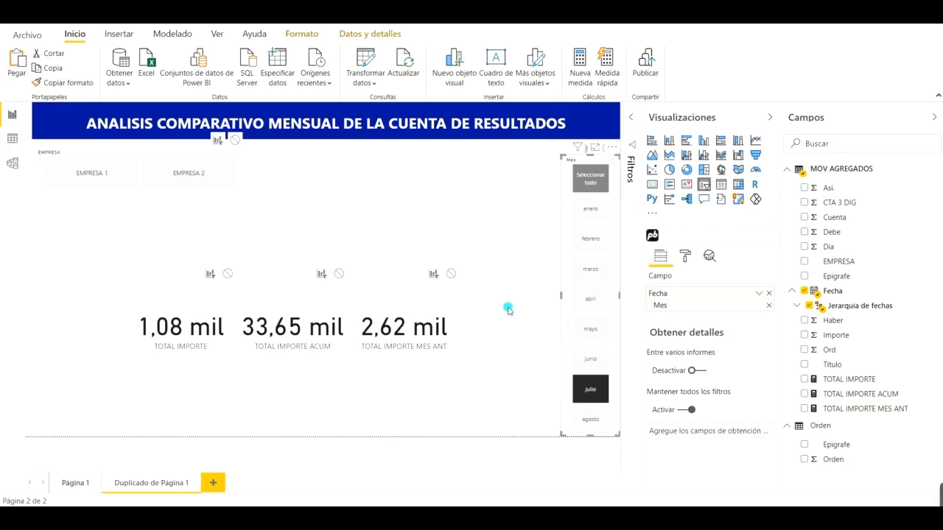
pyautogui.click(463, 324)
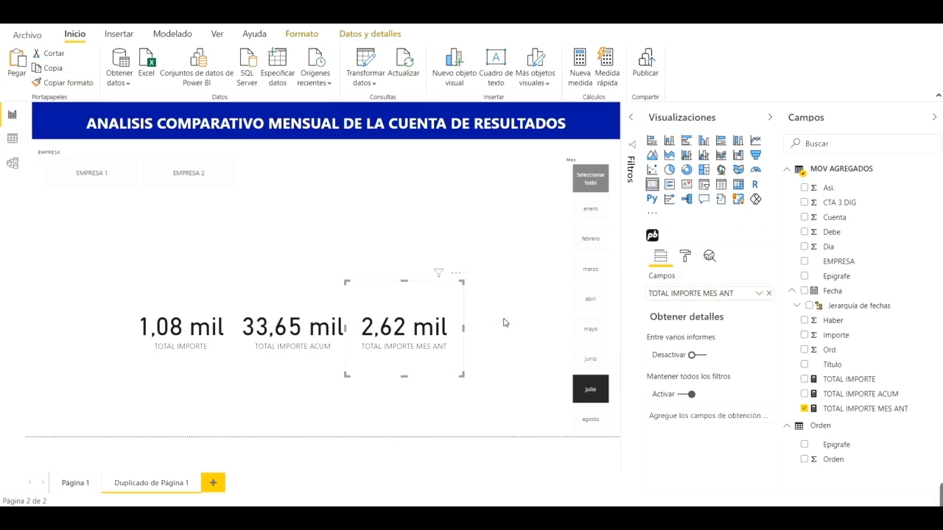
pyautogui.click(504, 323)
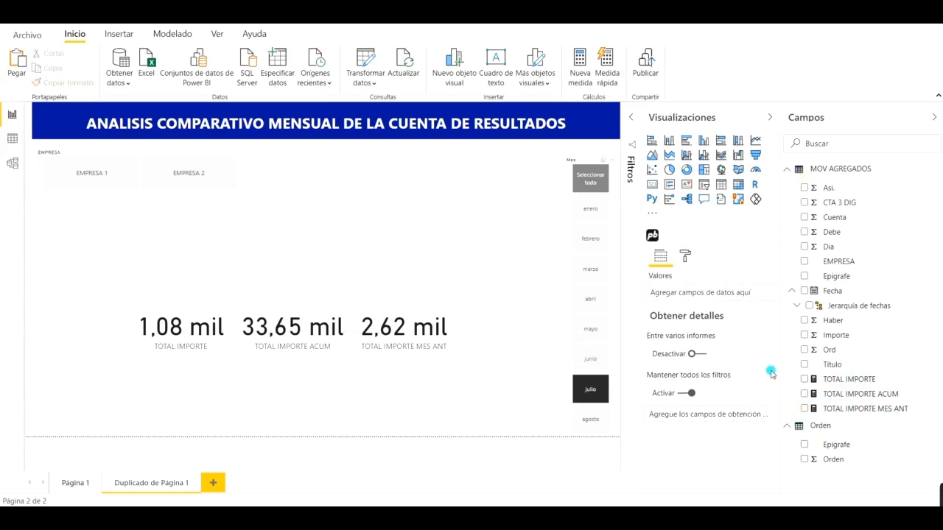
# Create a measure TOTAL DIF in the MOV AGREGADOS table as 'MOV AGREGADOS'[TOTAL IMPORTE]-'MOV AGREGADOS'[TOTAL IMPORTE MES ANT]
pyautogui.click(851, 381)
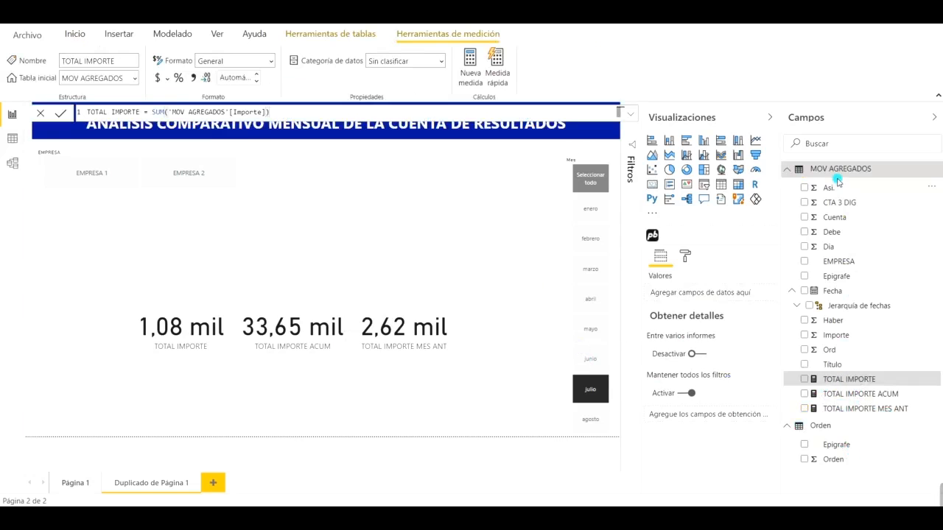
pyautogui.click(840, 174)
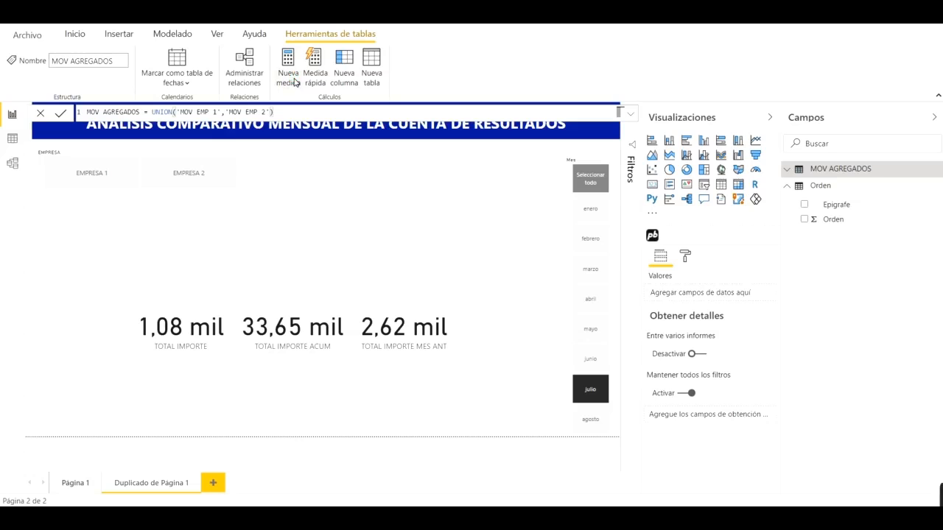
pyautogui.click(294, 81)
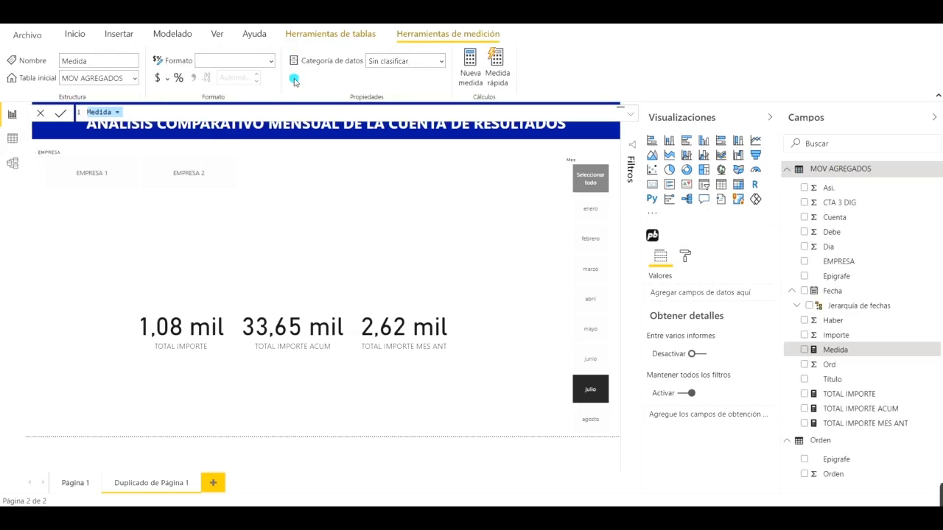
pyautogui.write('TOTAL DIF=')
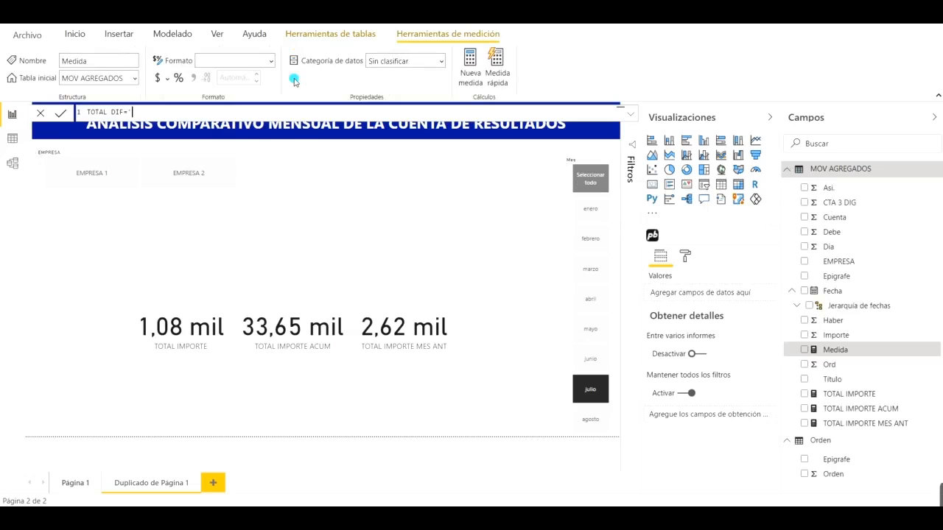
pyautogui.press('Return')
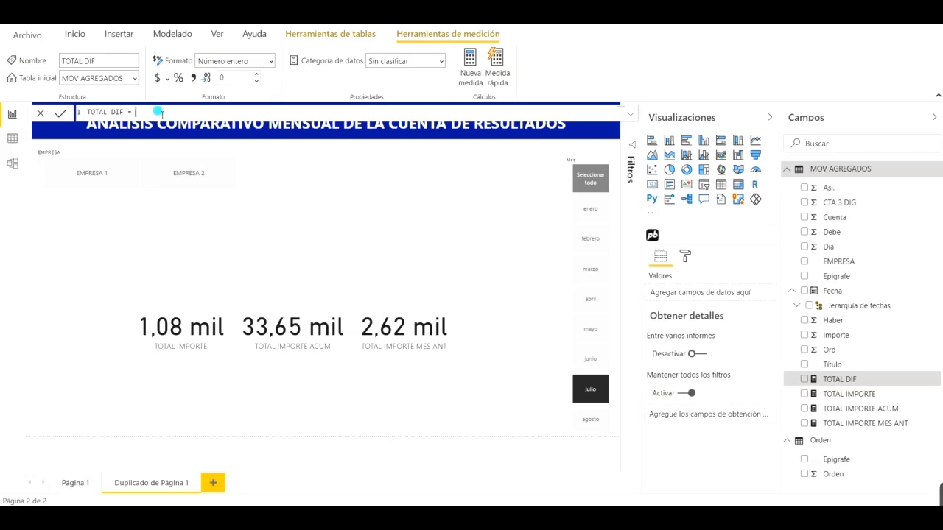
pyautogui.write("'")
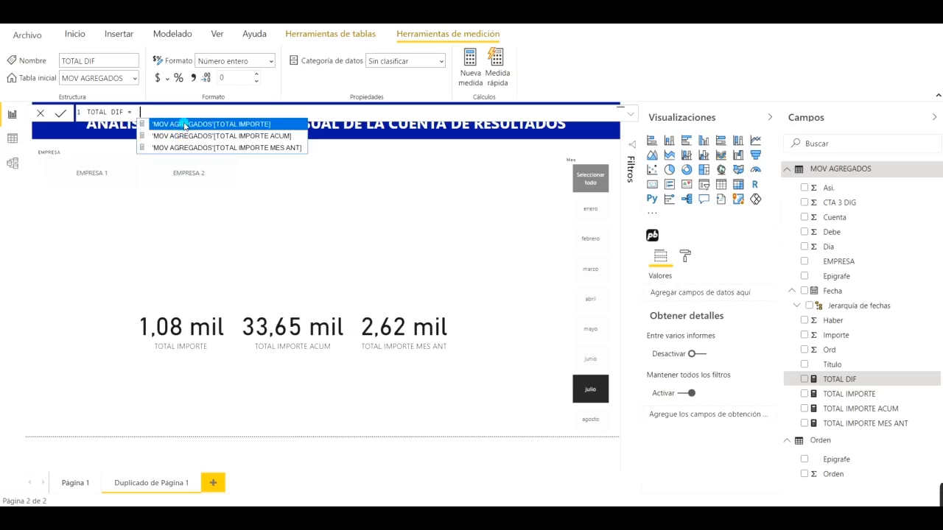
pyautogui.click(184, 125)
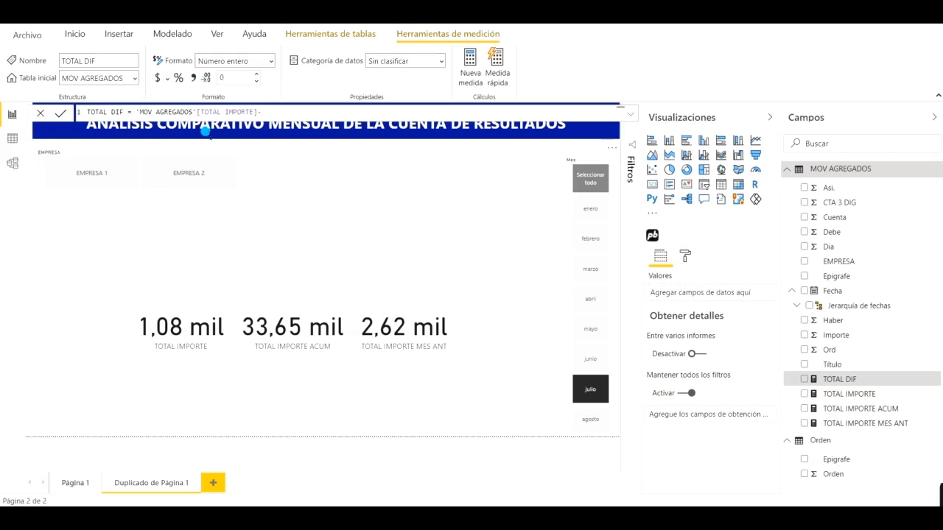
pyautogui.write("'")
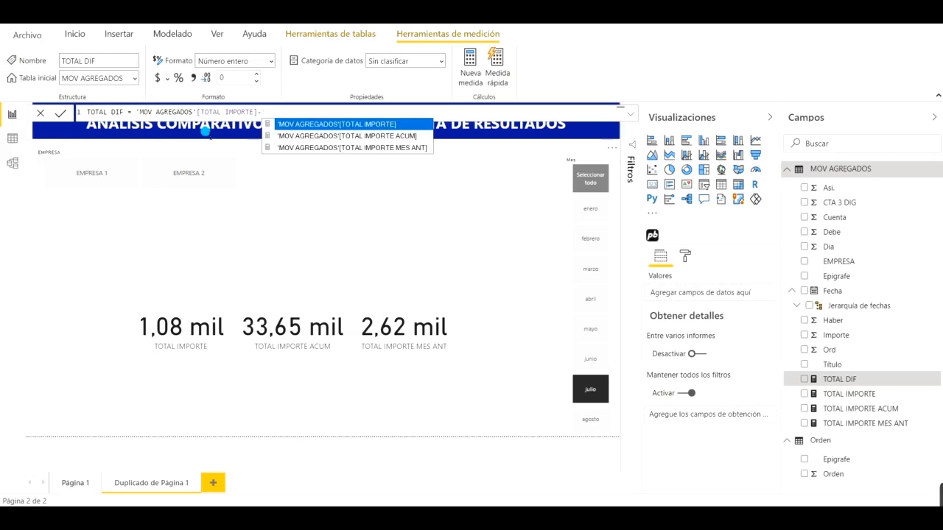
pyautogui.click(306, 148)
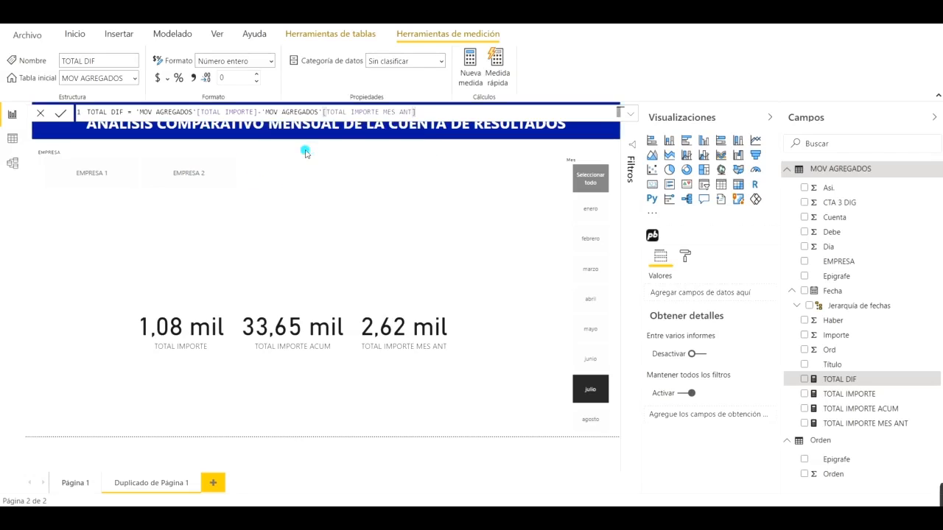
pyautogui.press('Return')
# Duplicate the TOTAL IMPORTE MES ANT card beside the original and replace the copy's field with TOTAL DIF
pyautogui.click(435, 321)
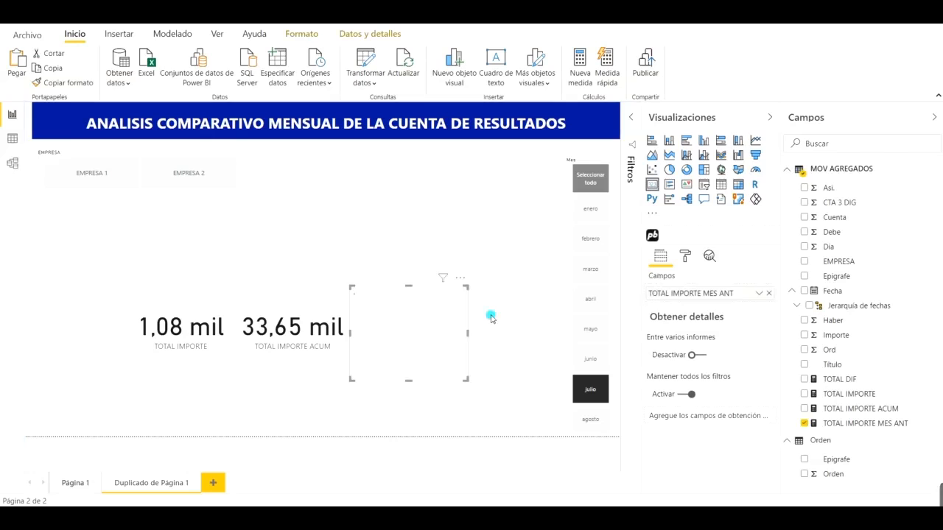
pyautogui.moveTo(452, 313); pyautogui.dragTo(556, 310)
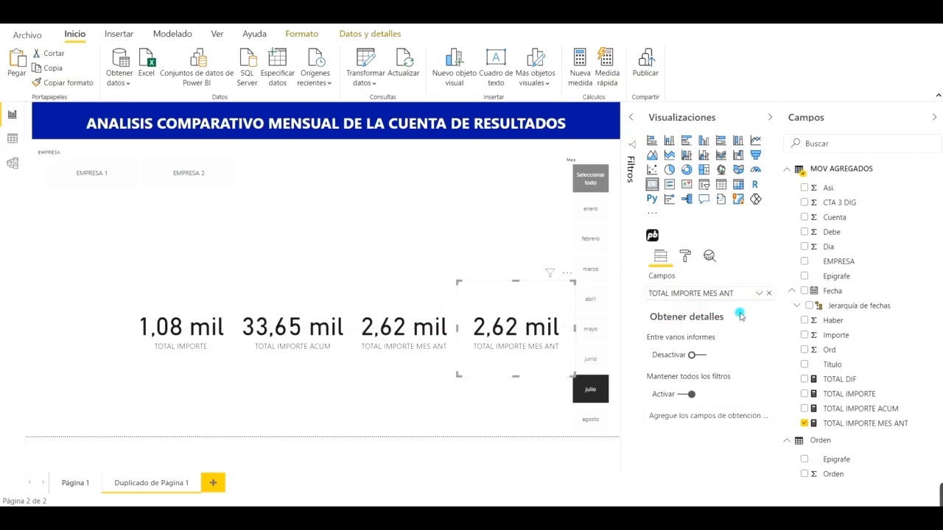
pyautogui.click(770, 299)
pyautogui.moveTo(822, 379); pyautogui.dragTo(700, 296)
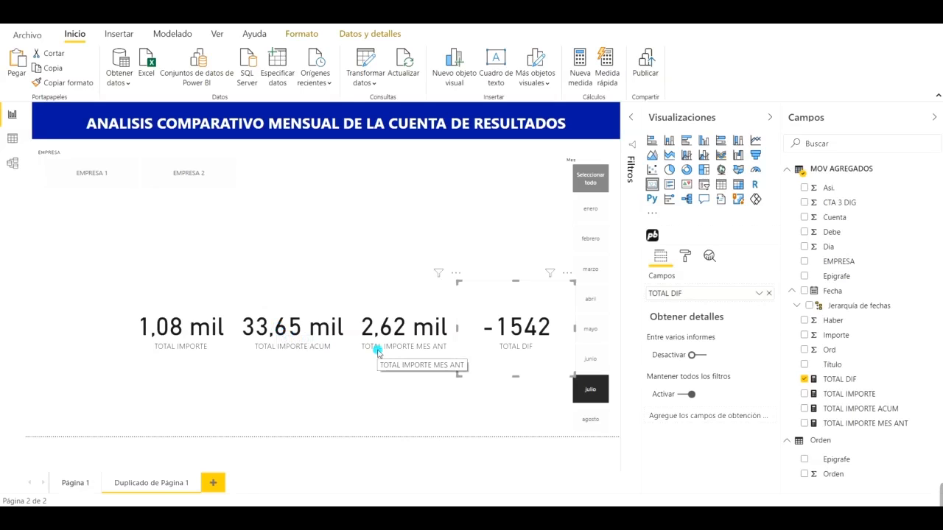
pyautogui.rightClick(931, 382)
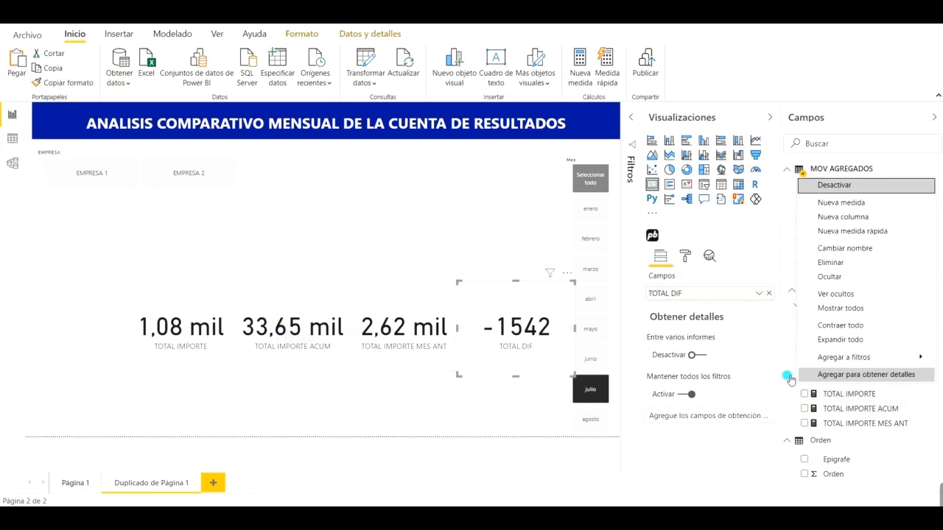
pyautogui.click(360, 361)
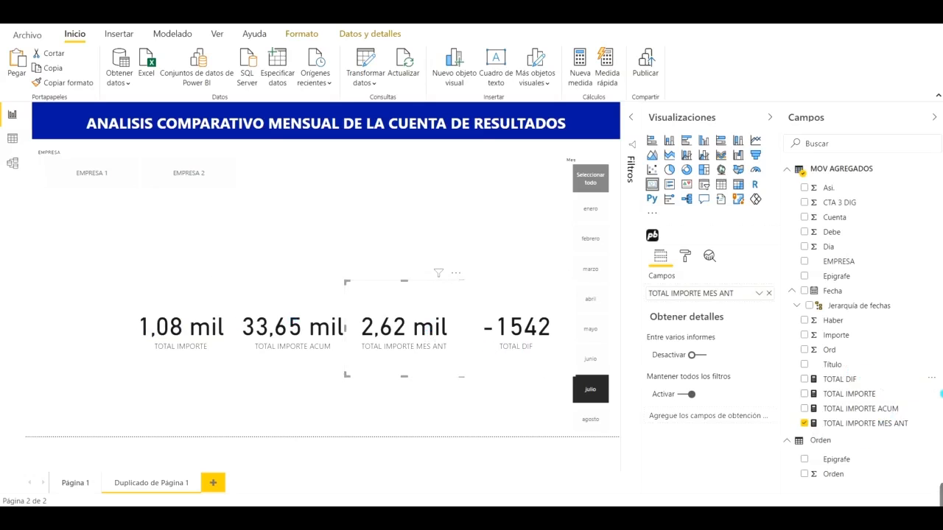
pyautogui.click(804, 424)
pyautogui.click(838, 382)
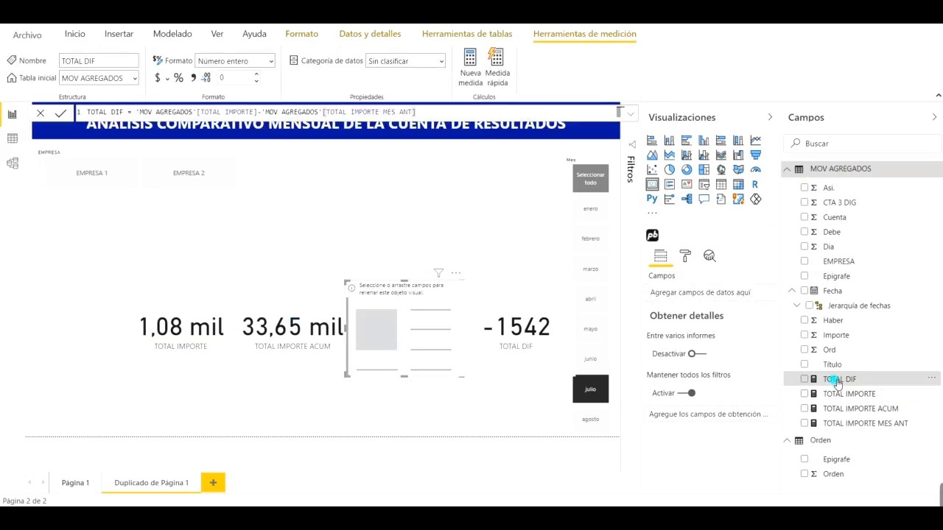
pyautogui.click(192, 77)
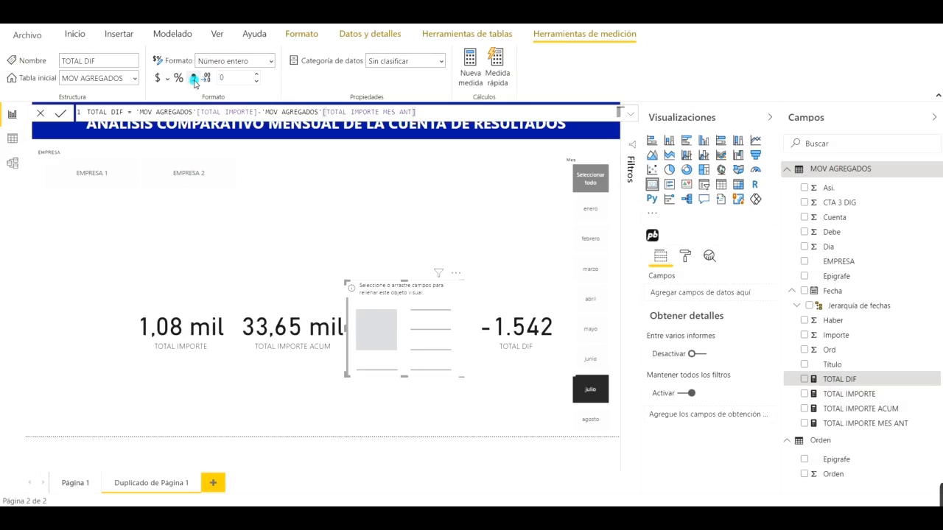
pyautogui.click(194, 79)
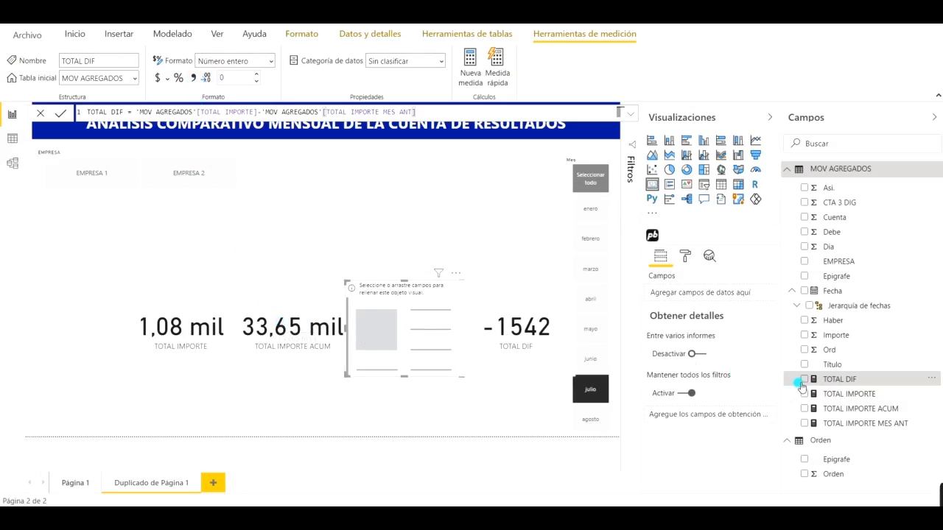
# Apply the thousands separator to the TOTAL IMPORTE, TOTAL IMPORTE ACUM and TOTAL IMPORTE MES ANT measures
pyautogui.click(839, 397)
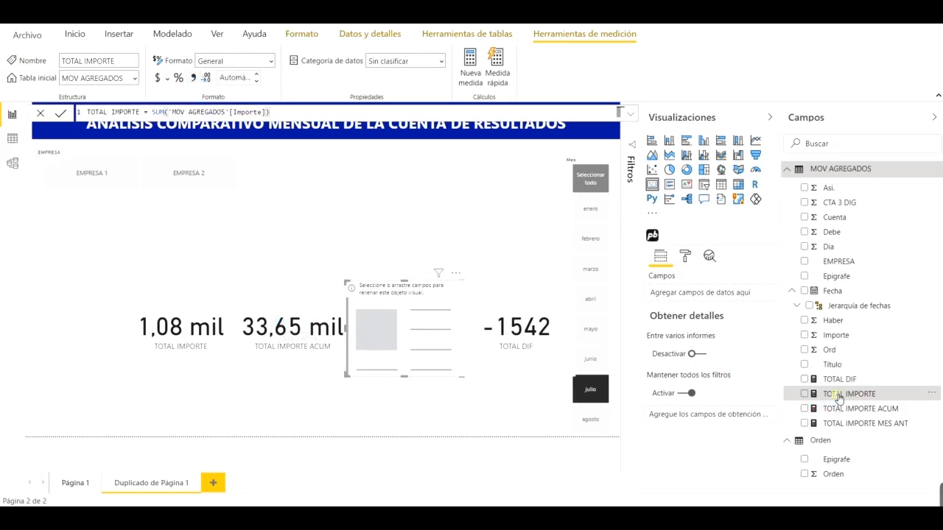
pyautogui.click(191, 78)
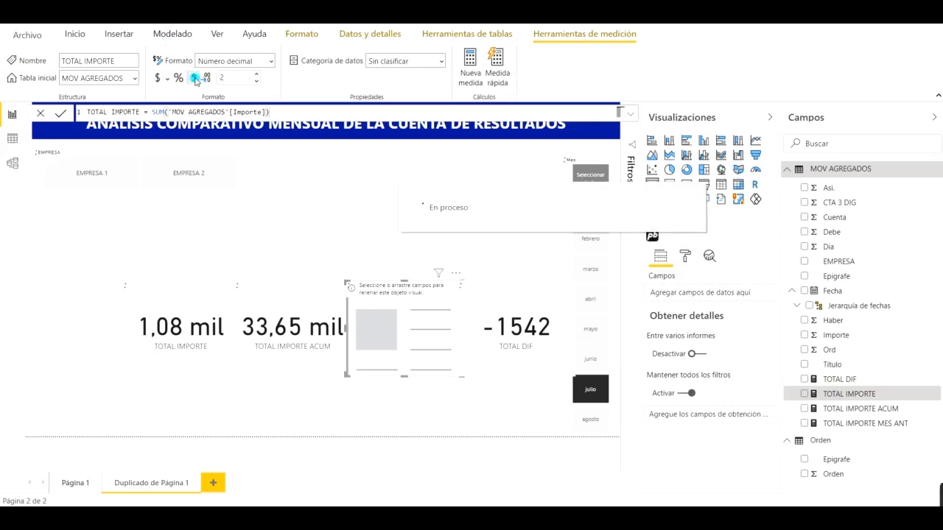
pyautogui.click(848, 415)
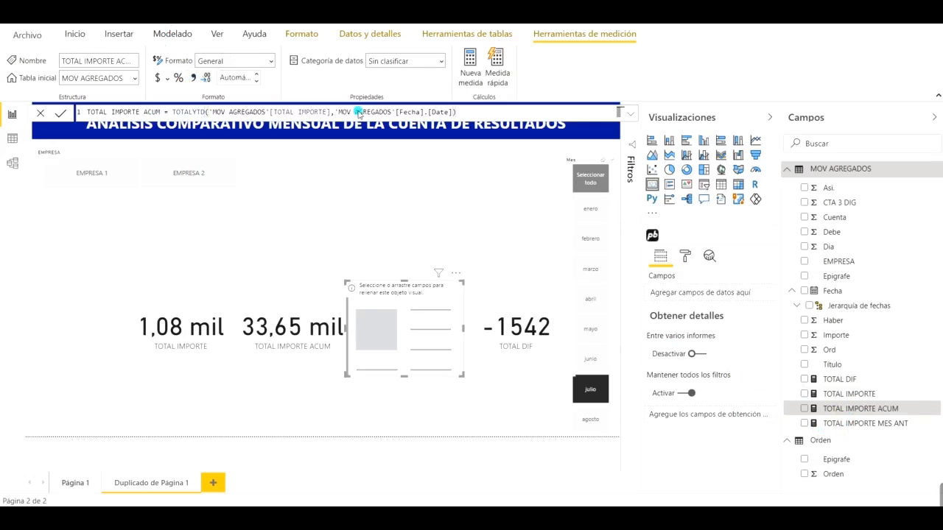
pyautogui.click(194, 78)
pyautogui.click(870, 426)
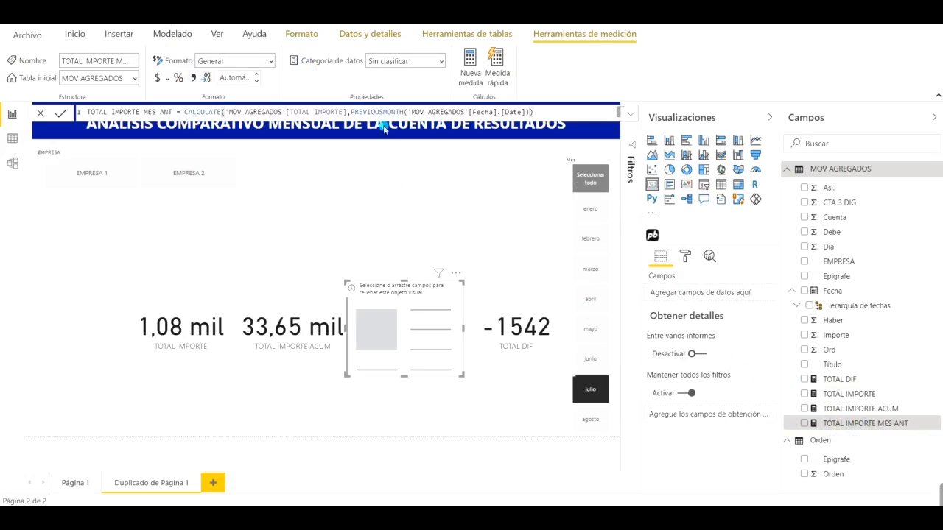
pyautogui.click(192, 78)
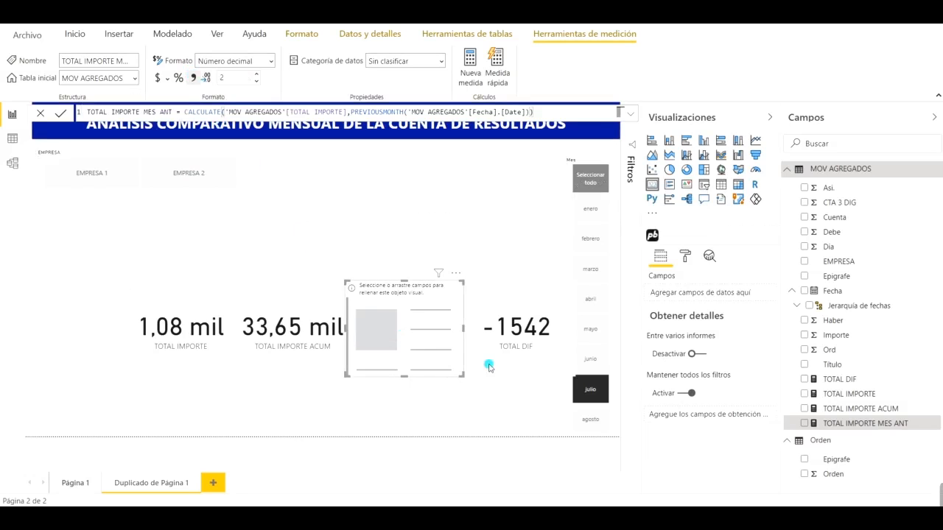
# Put TOTAL IMPORTE MES ANT back into the empty card and apply the thousands separator to the TOTAL DIF measure
pyautogui.moveTo(867, 425); pyautogui.dragTo(712, 293)
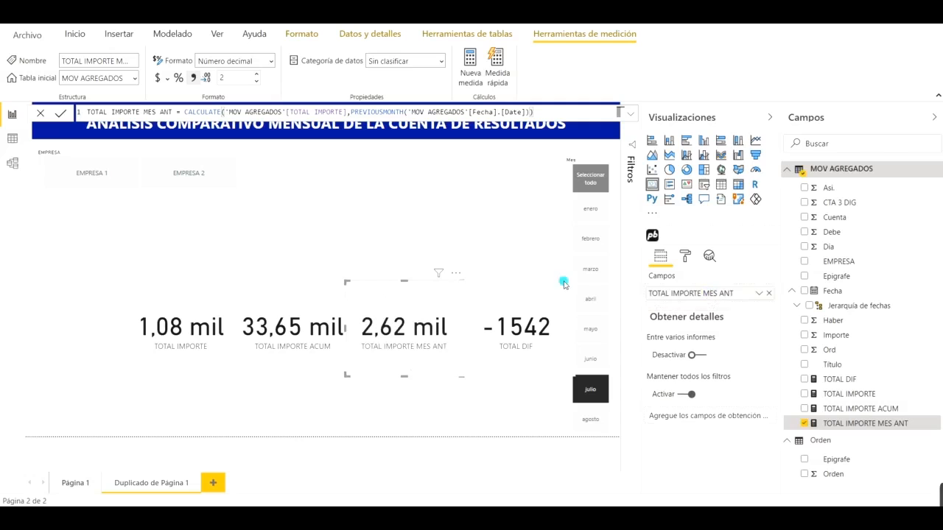
pyautogui.click(507, 310)
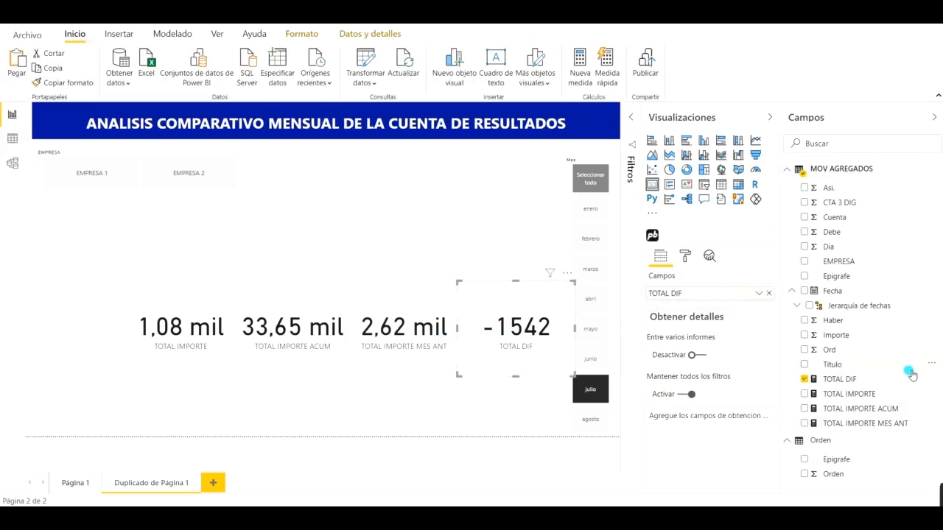
pyautogui.click(855, 380)
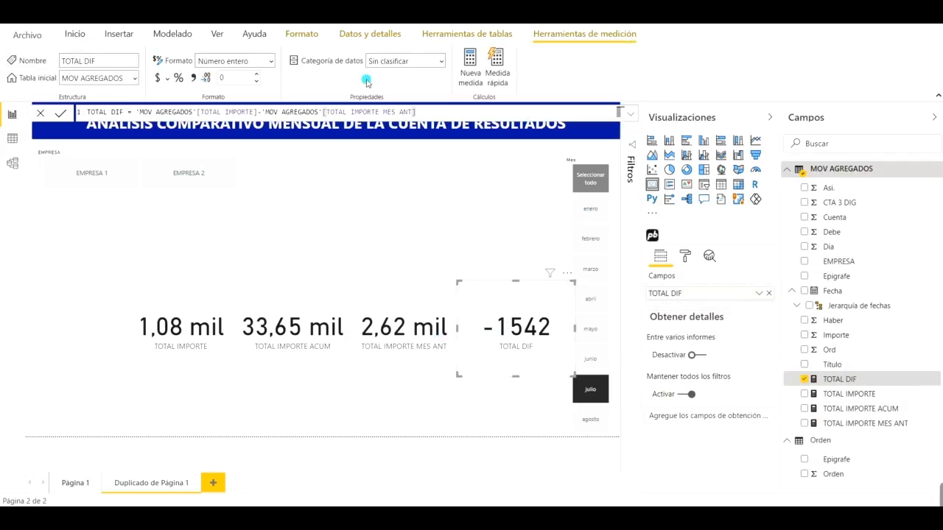
pyautogui.click(193, 77)
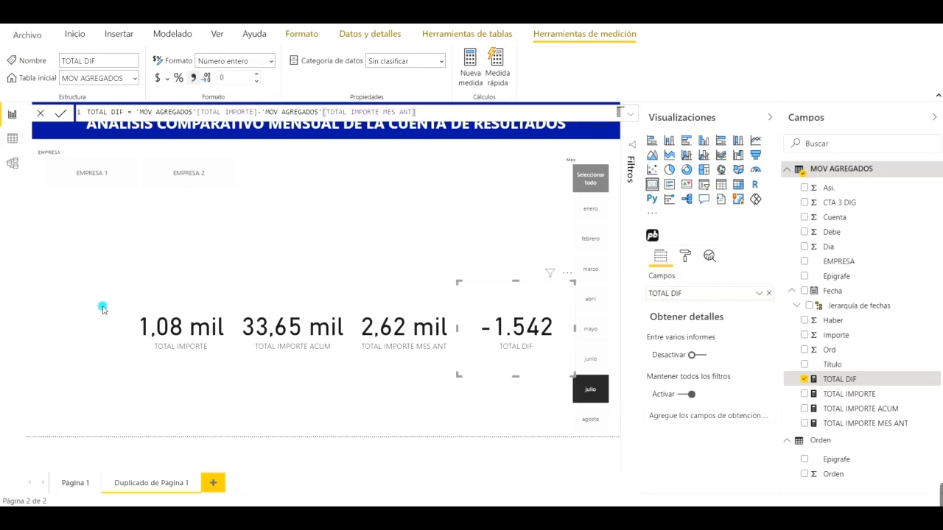
# Review the TOTAL IMPORTE, TOTAL IMPORTE ACUM, TOTAL IMPORTE MES ANT and TOTAL DIF cards for julio, comparing their amounts
pyautogui.click(166, 334)
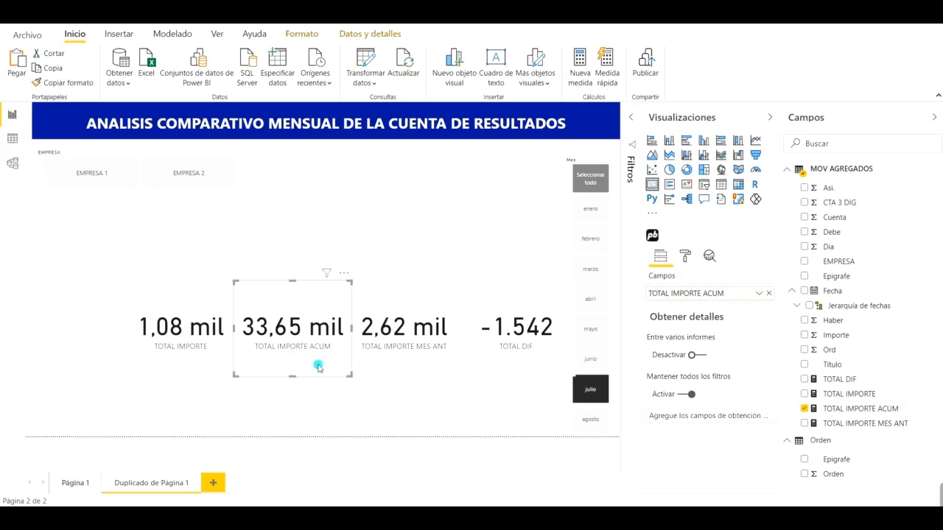
pyautogui.click(175, 354)
pyautogui.click(280, 362)
pyautogui.click(288, 359)
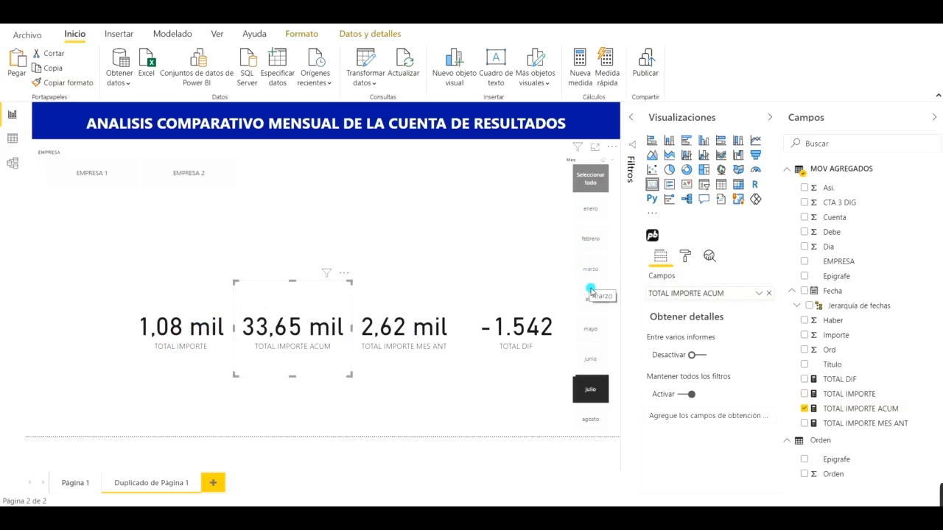
pyautogui.click(600, 390)
pyautogui.click(599, 390)
pyautogui.click(418, 325)
pyautogui.click(589, 389)
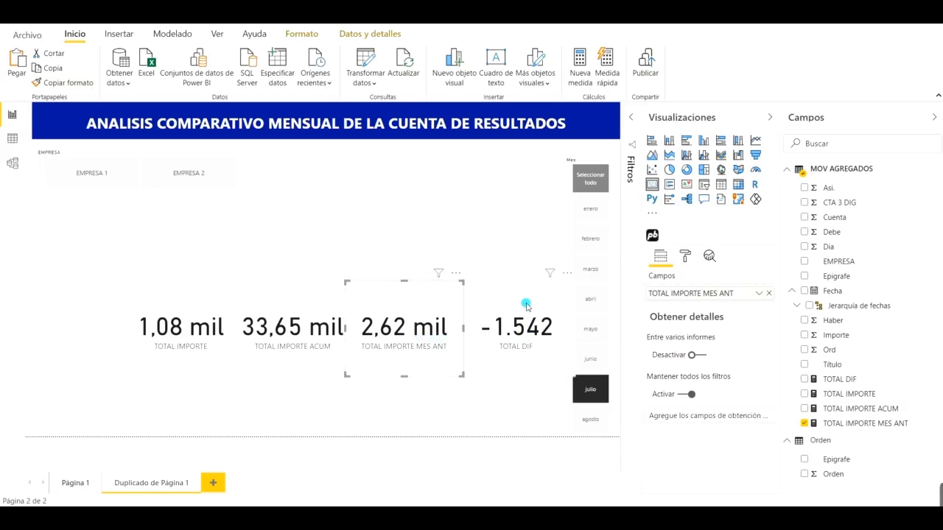
pyautogui.moveTo(402, 335)
pyautogui.moveTo(180, 336)
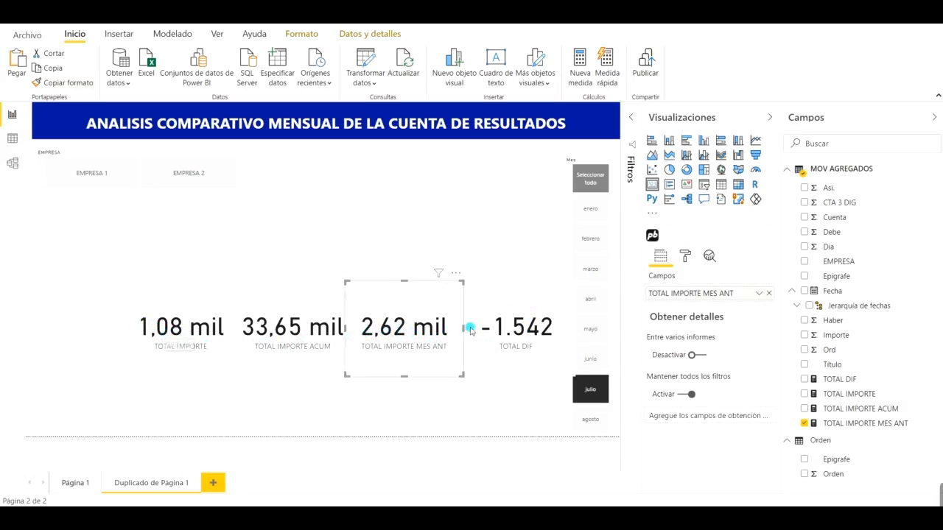
pyautogui.moveTo(530, 334)
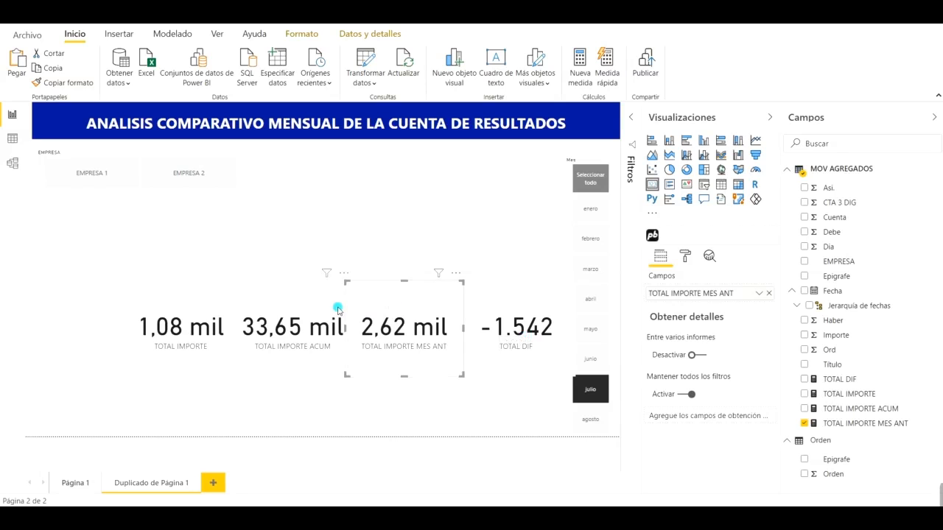
# Delete the four measure cards from the page, keeping the title and the EMPRESA and Mes slicers
pyautogui.click(200, 306)
pyautogui.press('Delete')
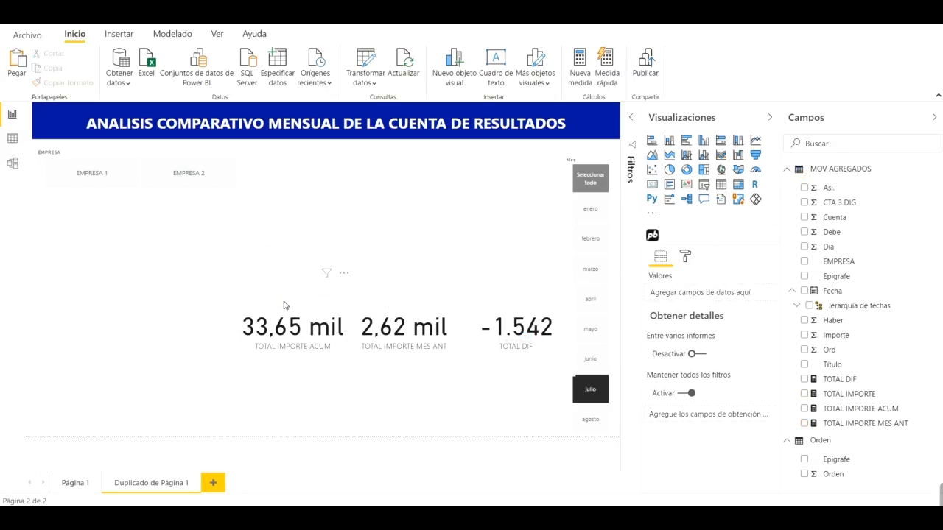
pyautogui.click(284, 303)
pyautogui.press('Delete')
pyautogui.click(445, 305)
pyautogui.press('Delete')
pyautogui.click(508, 312)
pyautogui.press('Delete')
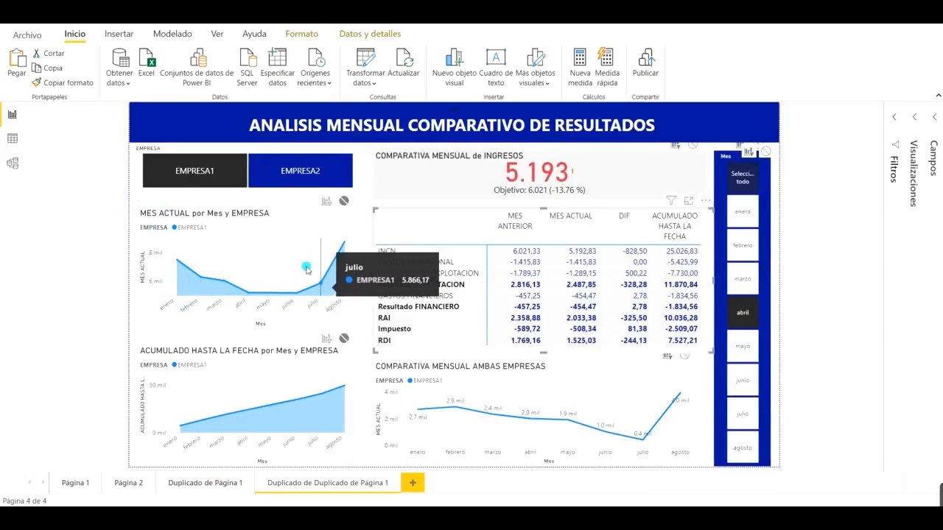
# Filter the finished example dashboard by EMPRESA2 and by EMPRESA1, and clear the company selection
pyautogui.click(281, 179)
pyautogui.click(215, 166)
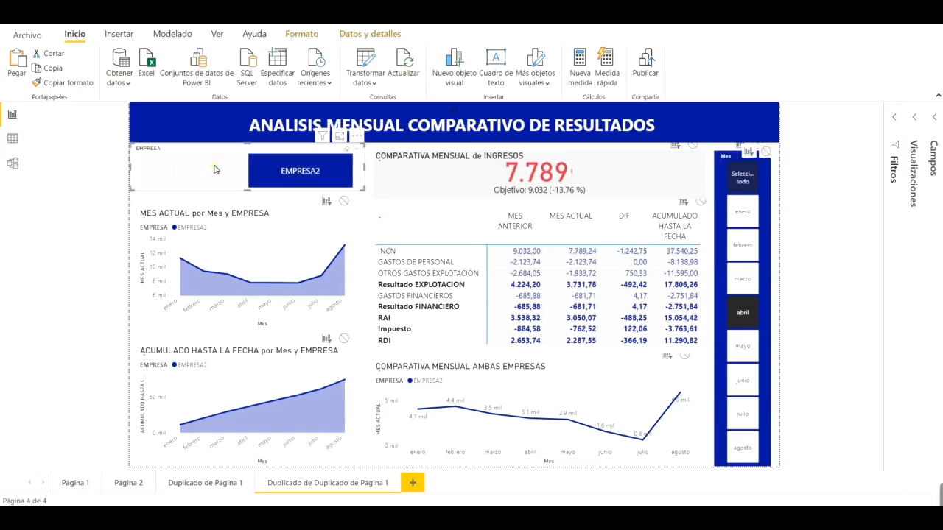
pyautogui.click(349, 150)
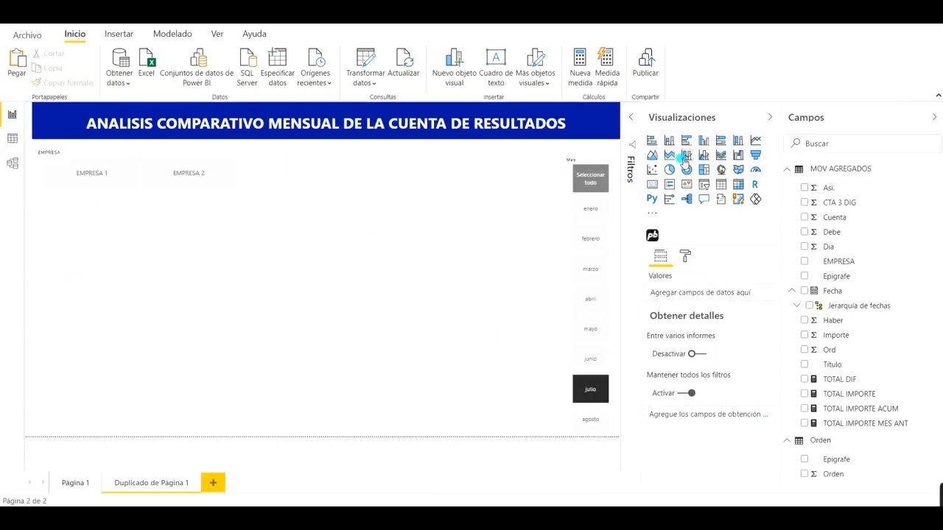
# Insert an area chart with Mes on the axis, EMPRESA as legend and TOTAL IMPORTE as values
pyautogui.click(653, 156)
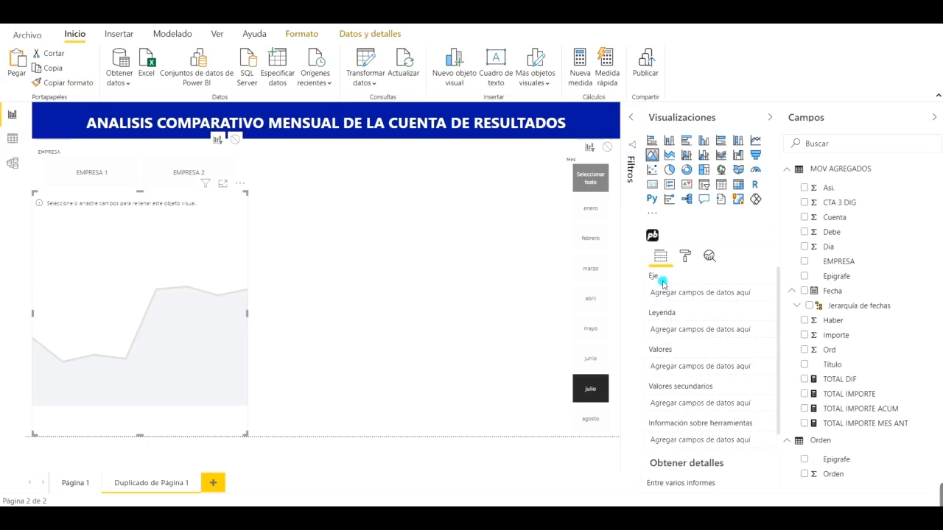
pyautogui.click(801, 306)
pyautogui.moveTo(837, 350); pyautogui.dragTo(691, 298)
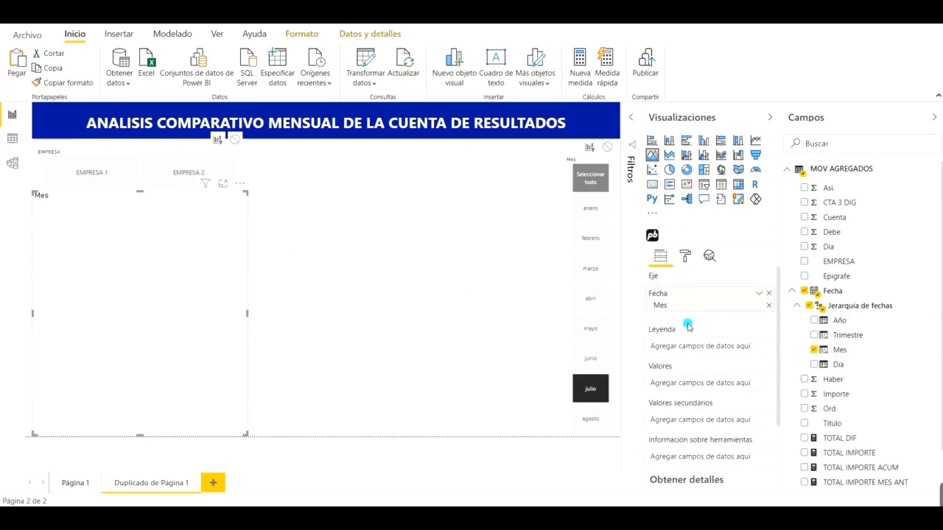
pyautogui.moveTo(820, 293); pyautogui.dragTo(706, 352)
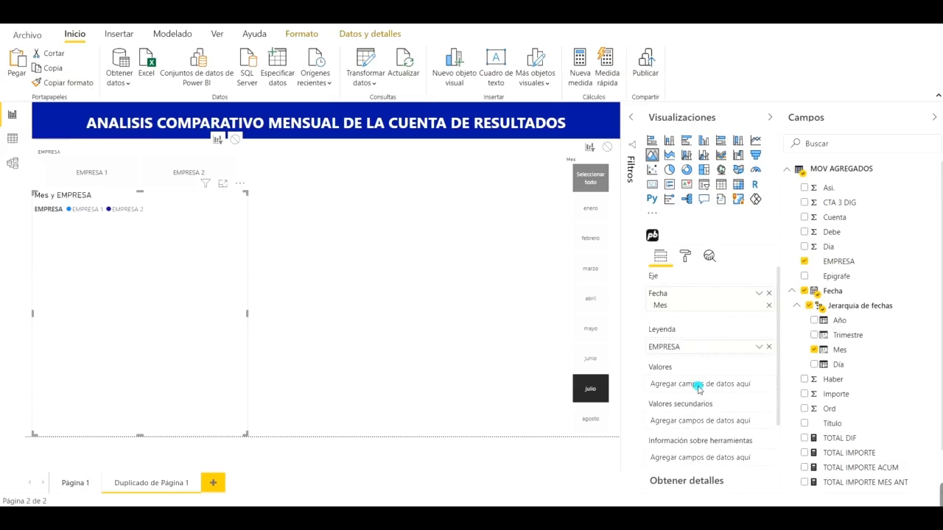
pyautogui.moveTo(844, 456); pyautogui.dragTo(698, 389)
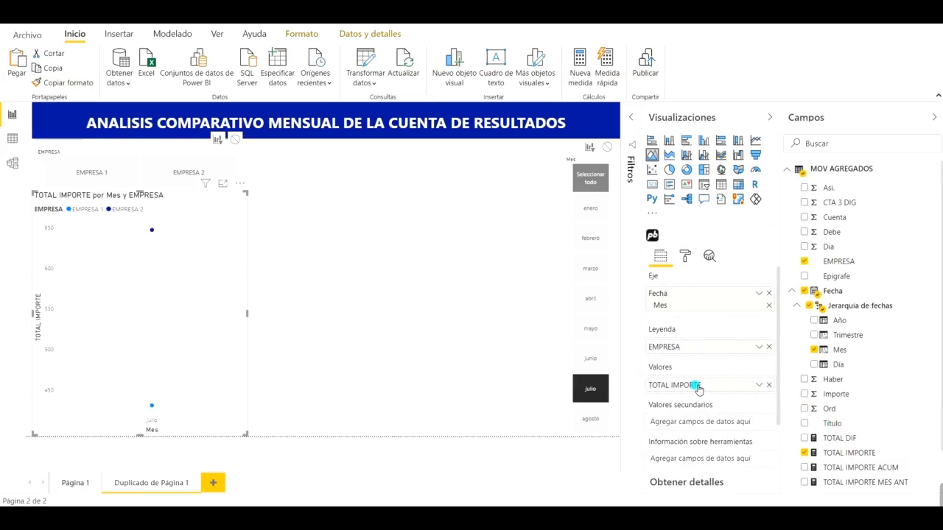
# Clear the julio selection in the Mes slicer and reduce the area chart's height to fit just below the EMPRESA slicer
pyautogui.click(595, 391)
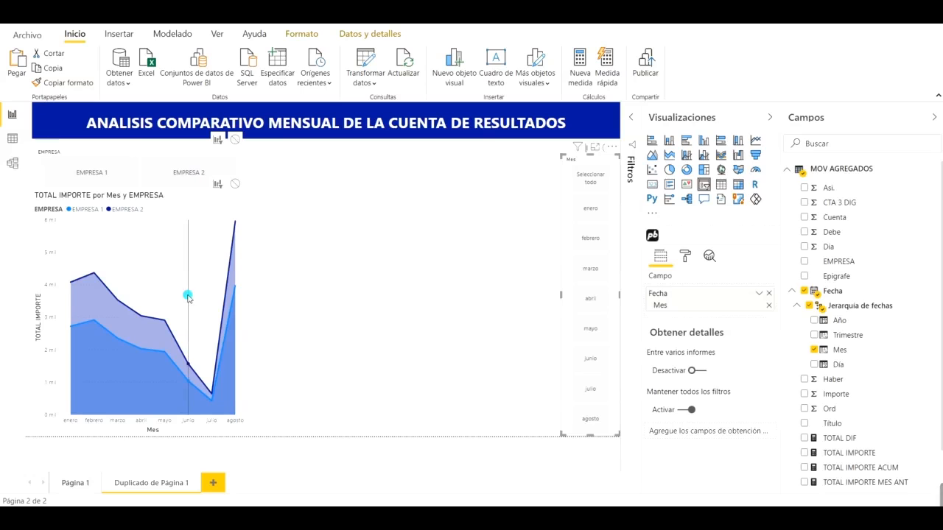
pyautogui.click(160, 276)
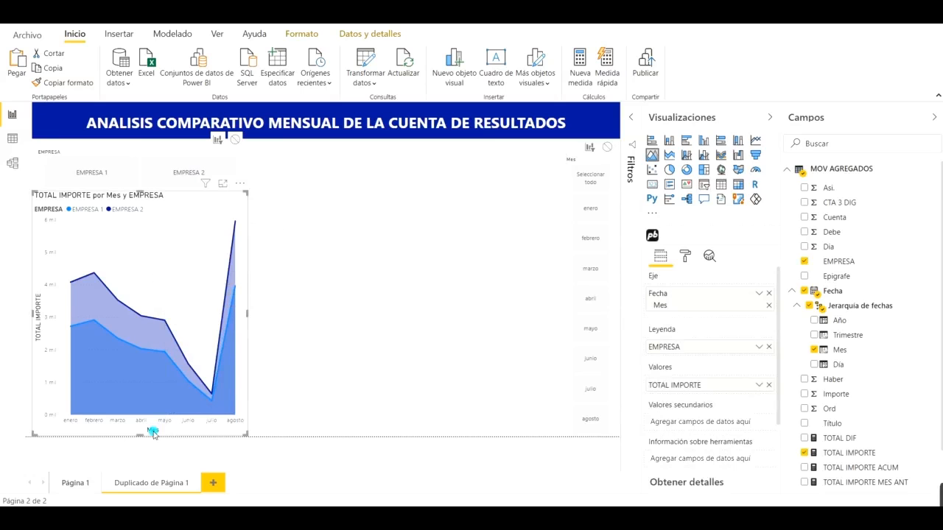
pyautogui.moveTo(142, 436); pyautogui.dragTo(132, 313)
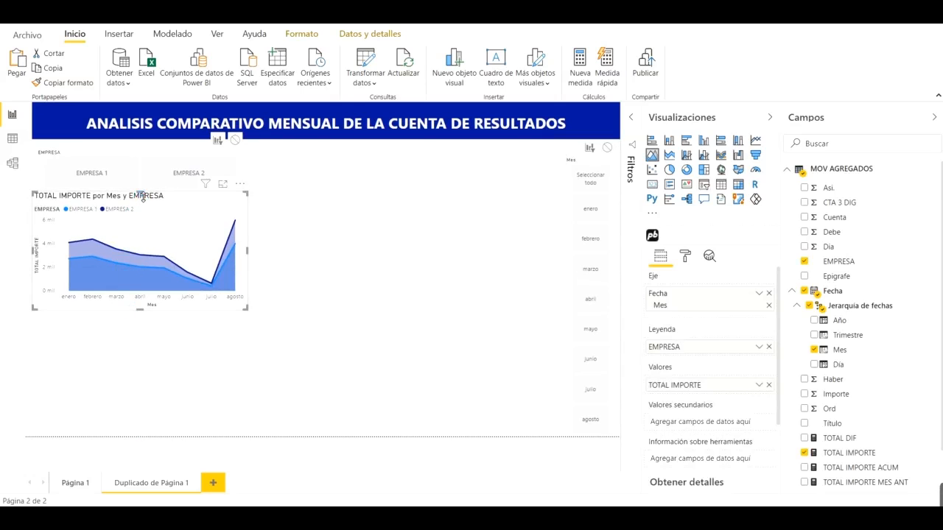
pyautogui.moveTo(143, 194); pyautogui.dragTo(143, 199)
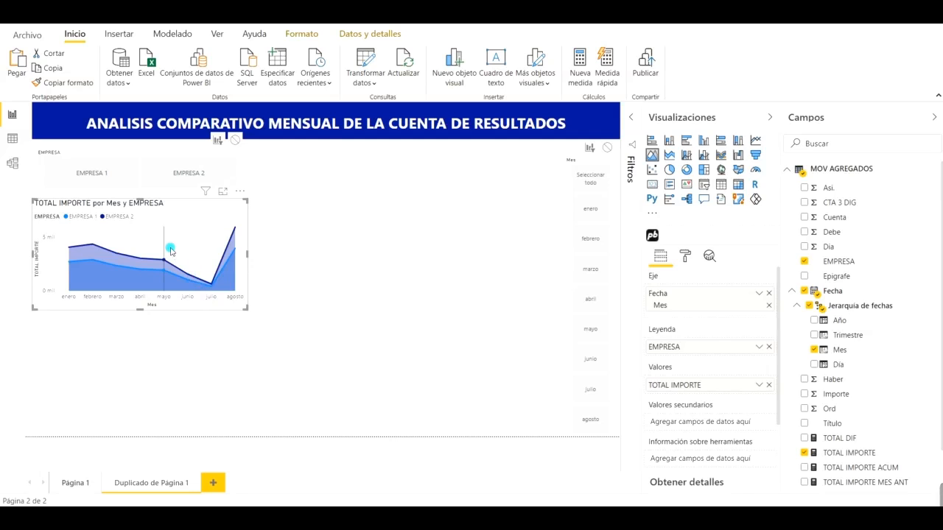
pyautogui.moveTo(164, 246)
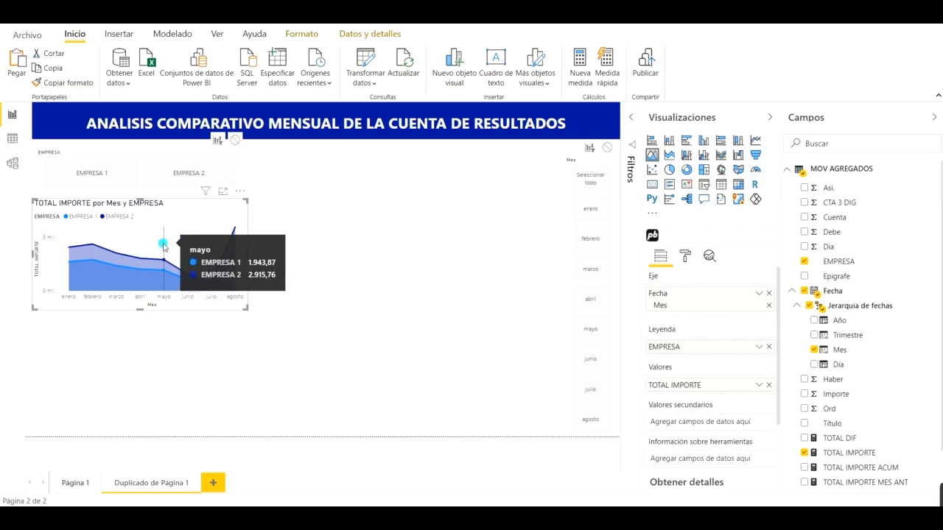
pyautogui.moveTo(135, 236)
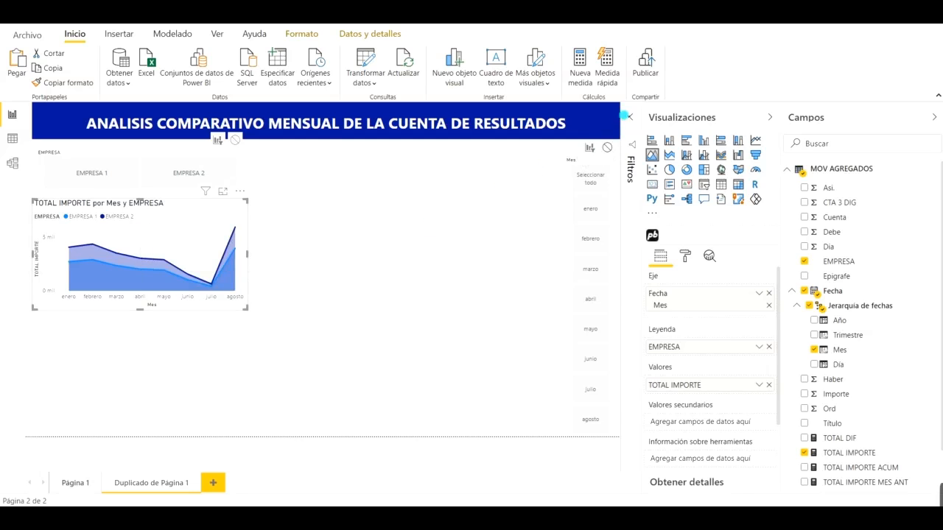
# Filter the area chart by CTA 3 DIG with an advanced filter where the value is 706
pyautogui.click(633, 120)
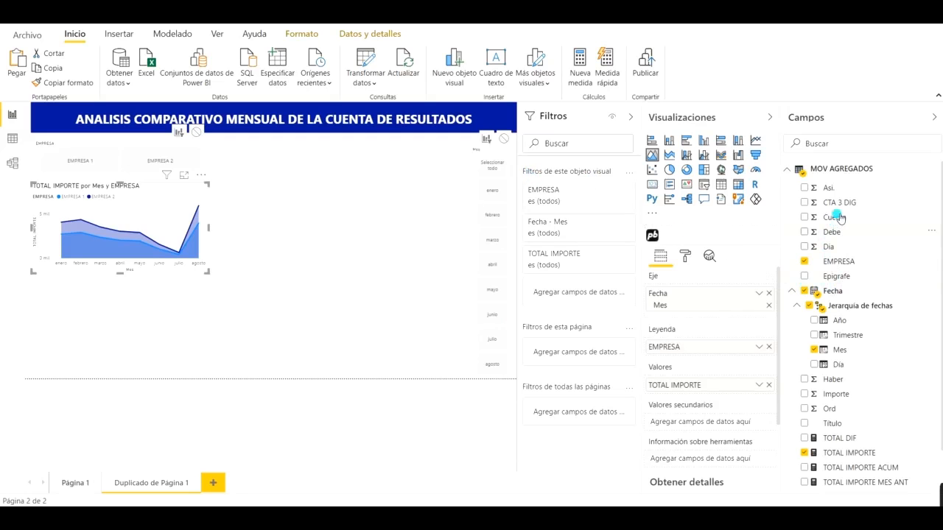
pyautogui.moveTo(837, 203); pyautogui.dragTo(579, 291)
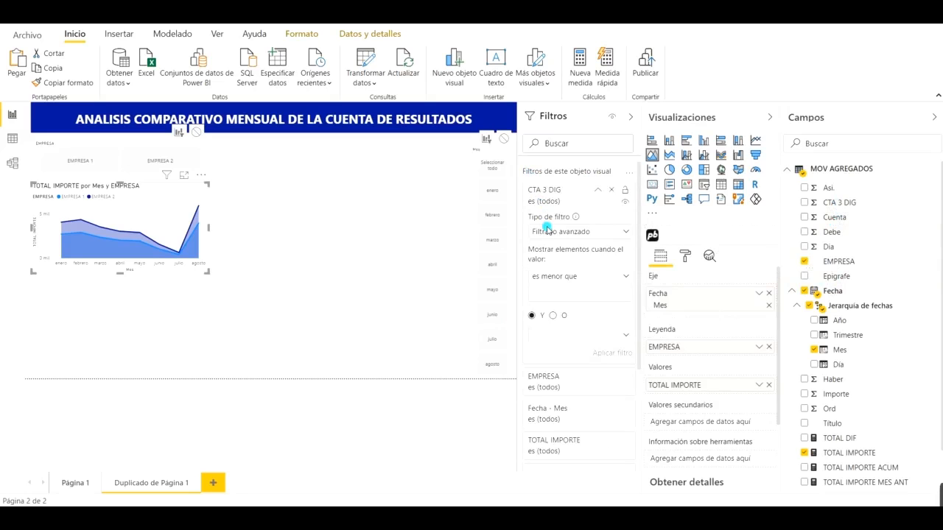
pyautogui.click(627, 278)
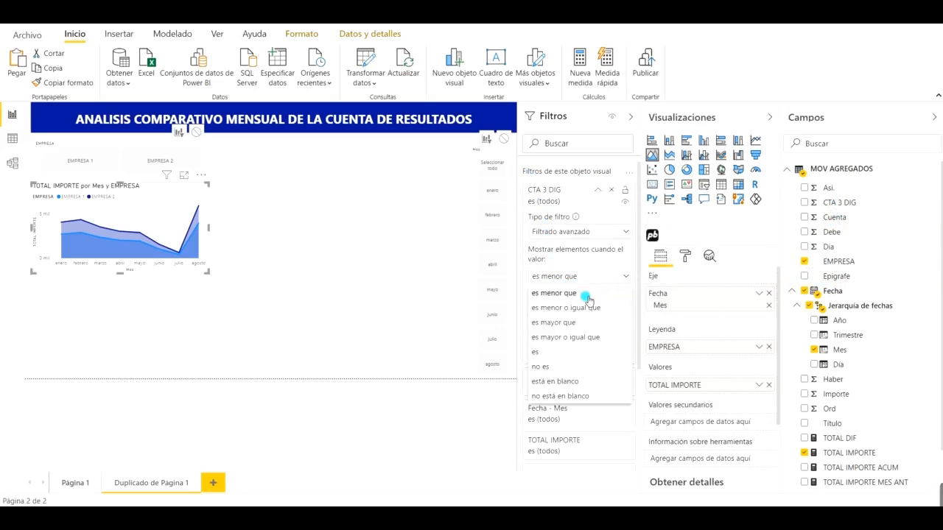
pyautogui.click(546, 355)
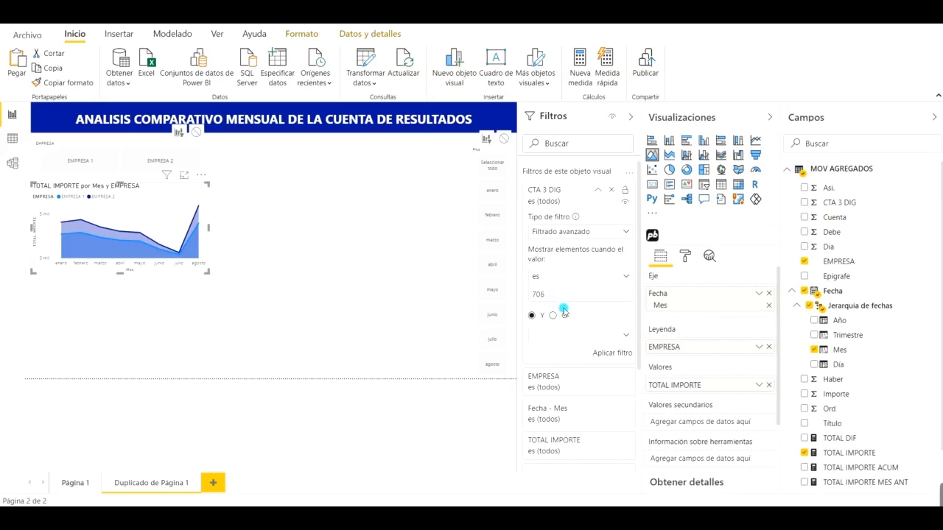
pyautogui.click(608, 355)
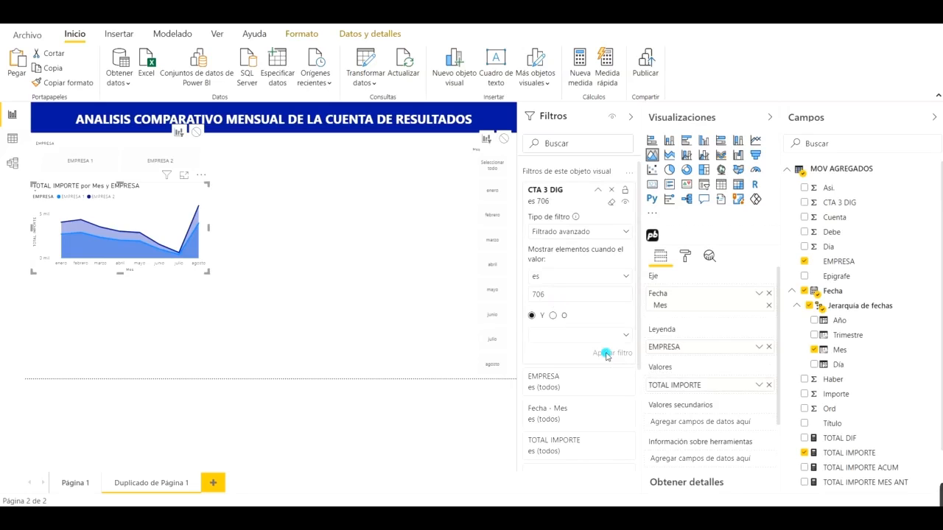
# Check the filtered area chart for EMPRESA 1 and for EMPRESA 2, and clear the company selection
pyautogui.moveTo(118, 219)
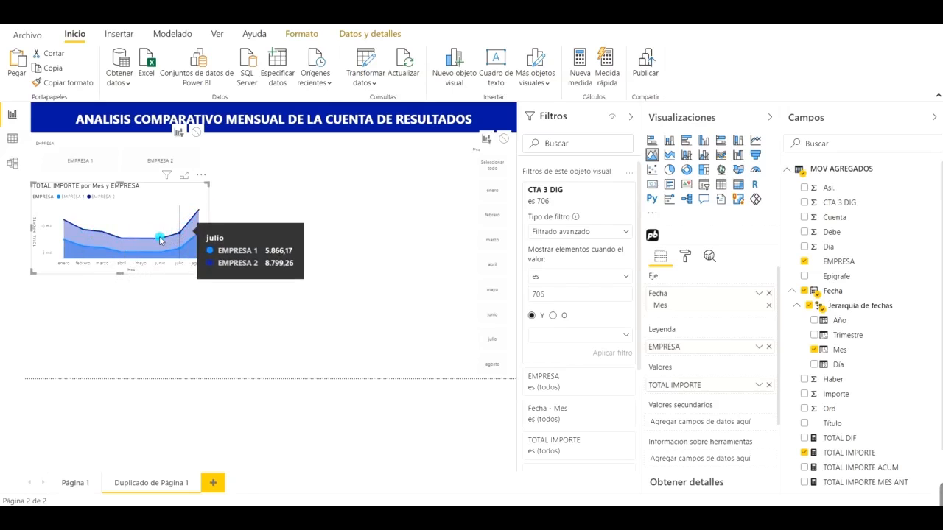
pyautogui.click(80, 163)
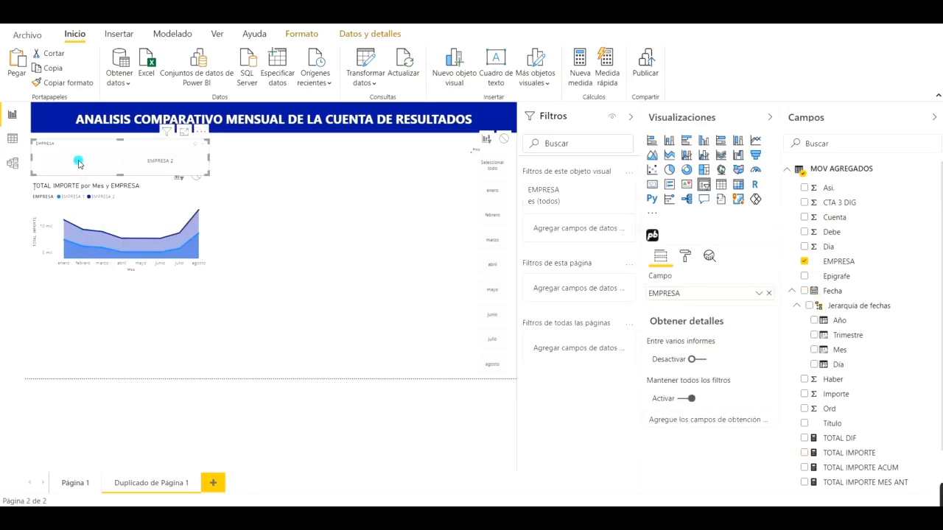
pyautogui.click(151, 162)
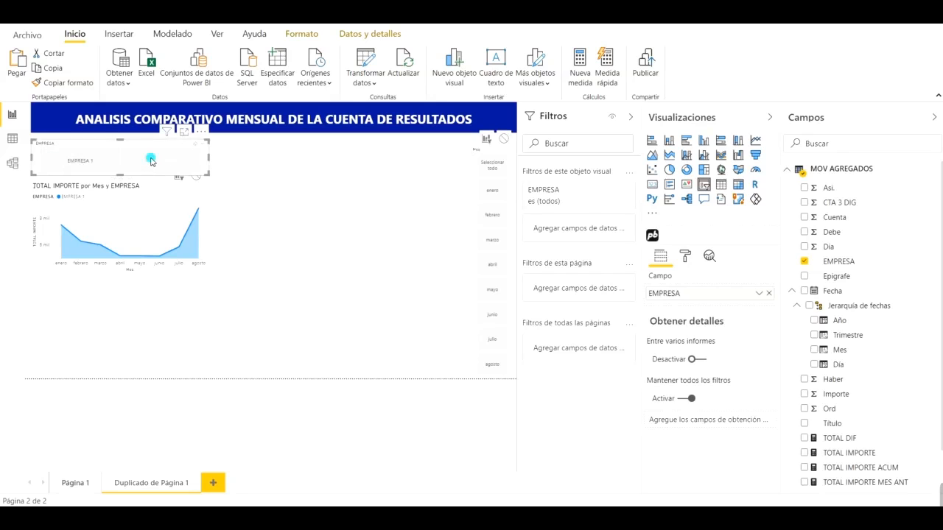
pyautogui.click(199, 145)
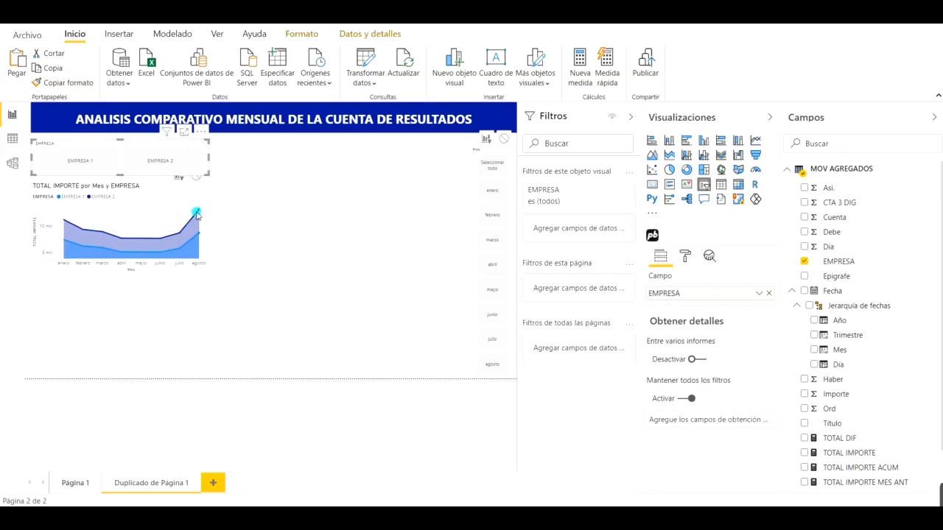
pyautogui.moveTo(192, 214)
# Duplicate the area chart and place the copy directly below the original
pyautogui.click(133, 219)
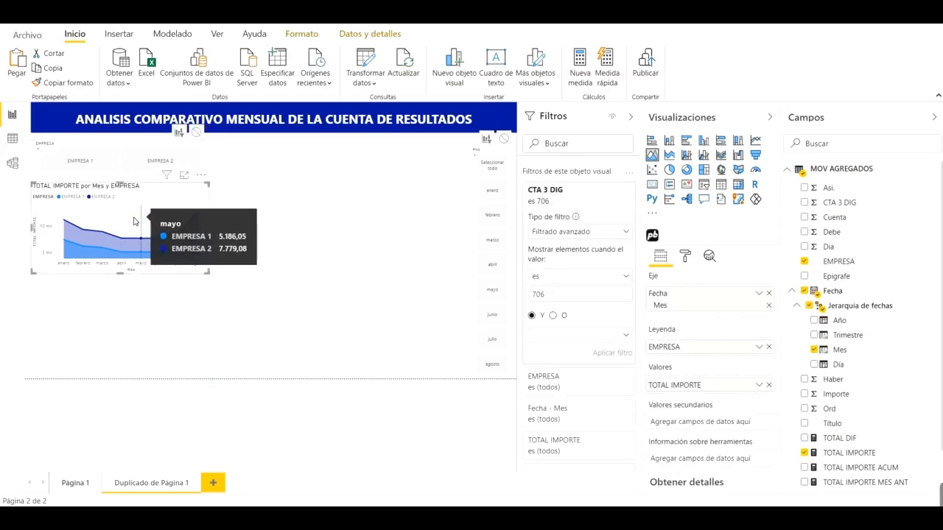
pyautogui.click(114, 322)
pyautogui.hotkey('ctrl', 'v')
pyautogui.moveTo(140, 216); pyautogui.dragTo(140, 301)
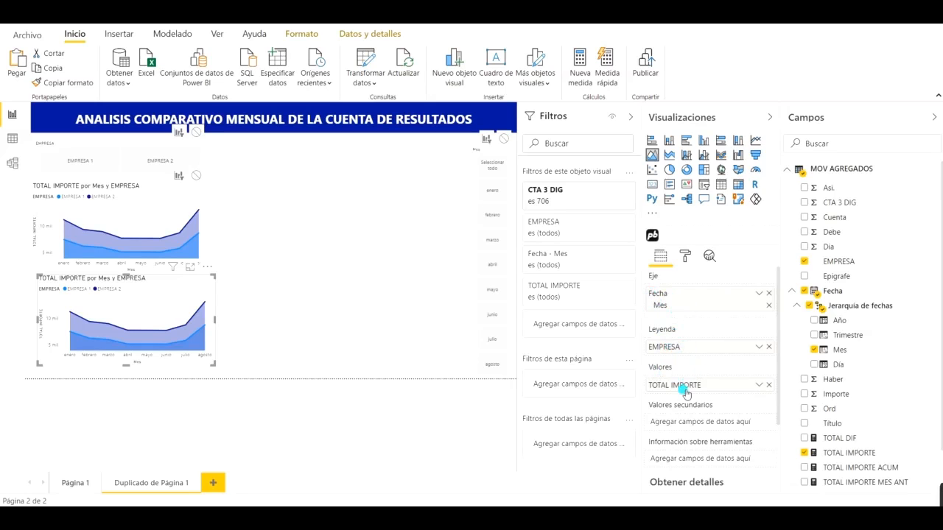
# Replace the copied area chart's values with TOTAL IMPORTE ACUM and narrow it to line up with the chart above
pyautogui.click(769, 386)
pyautogui.moveTo(853, 471); pyautogui.dragTo(701, 387)
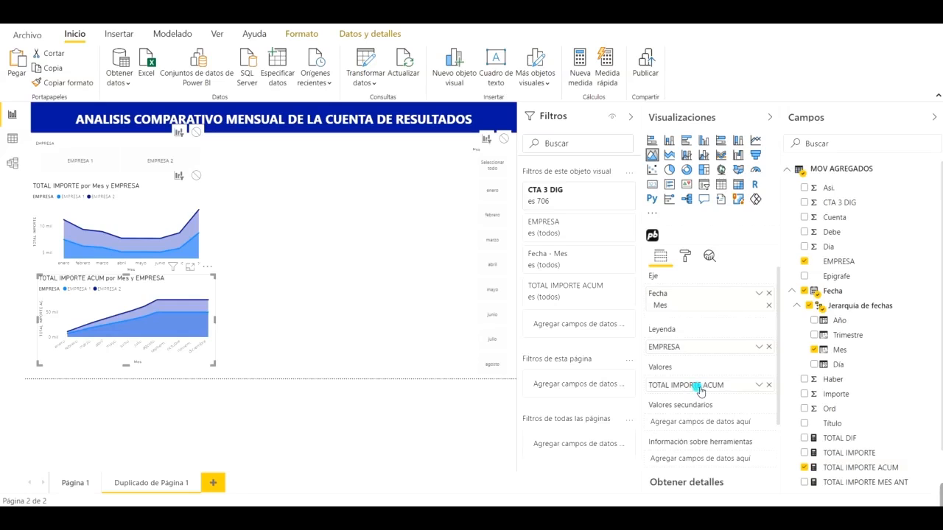
pyautogui.click(113, 400)
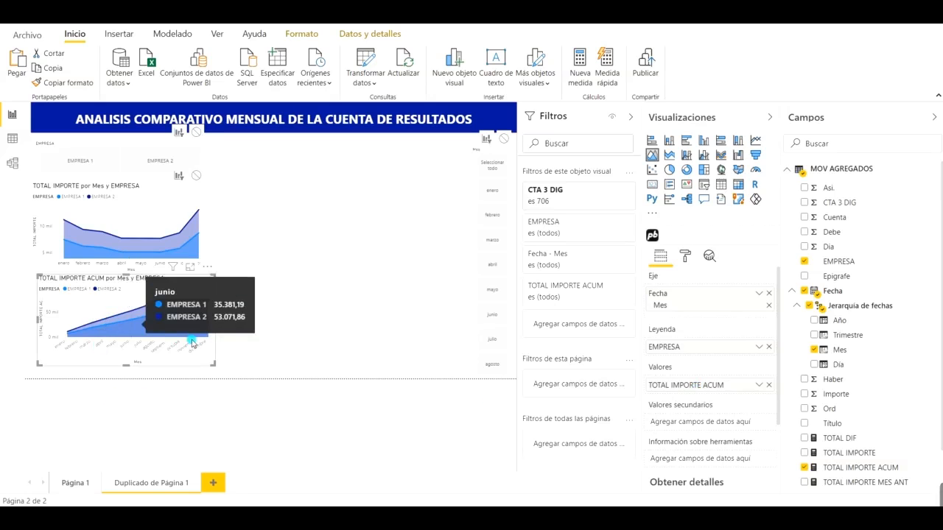
pyautogui.moveTo(164, 212)
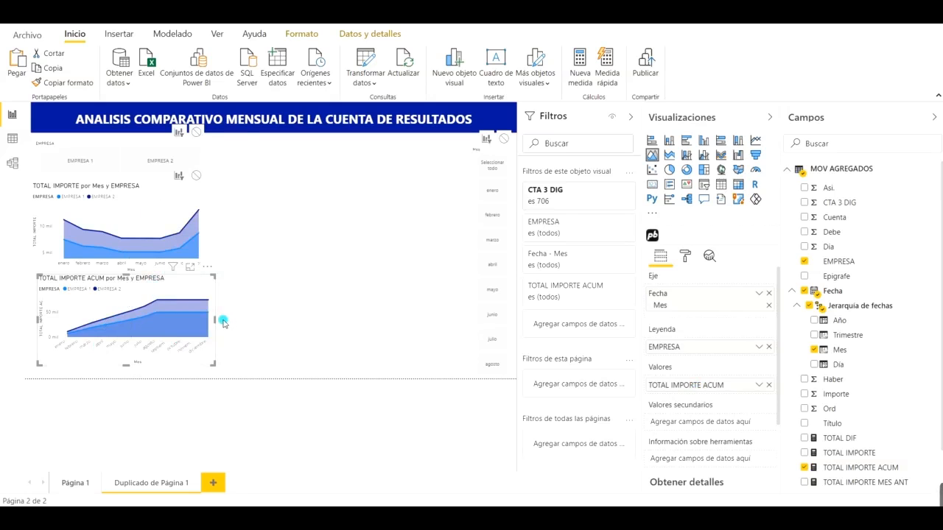
pyautogui.moveTo(219, 319); pyautogui.dragTo(244, 341)
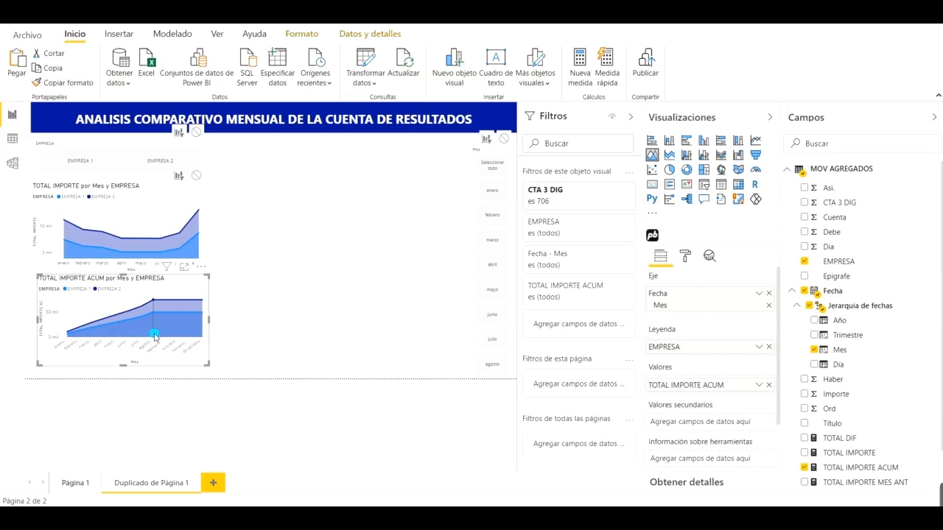
# Limit the accumulated chart's Fecha - Mes filter to enero through agosto, excluding septiembre to diciembre, and collapse the filter settings
pyautogui.moveTo(155, 337)
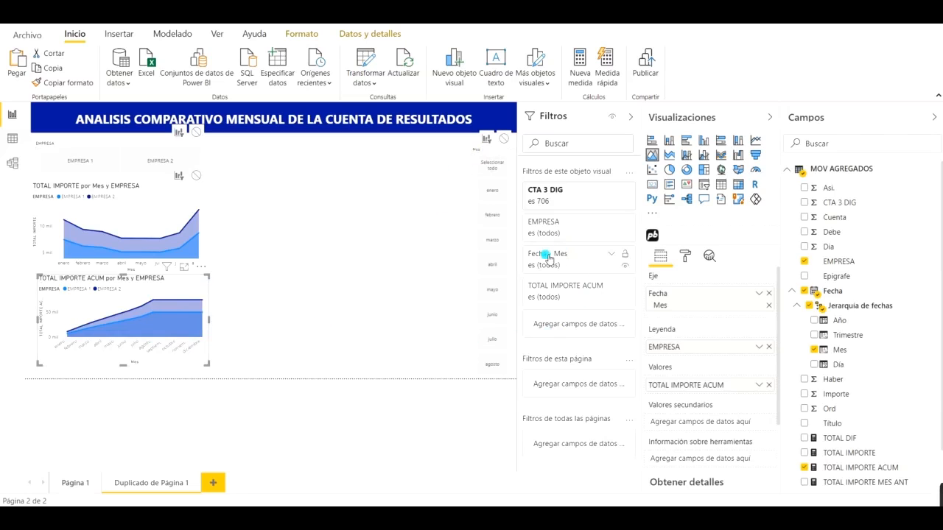
pyautogui.click(615, 256)
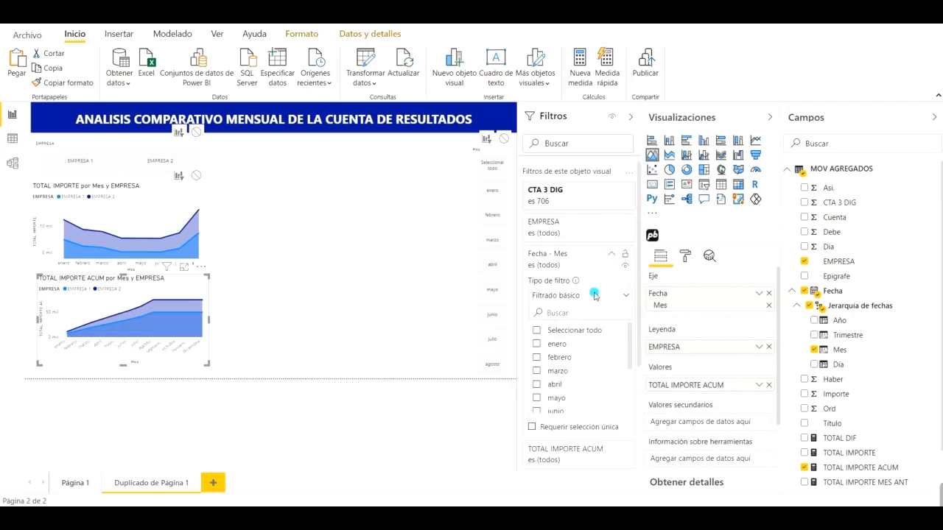
pyautogui.scroll(-5, 568, 349)
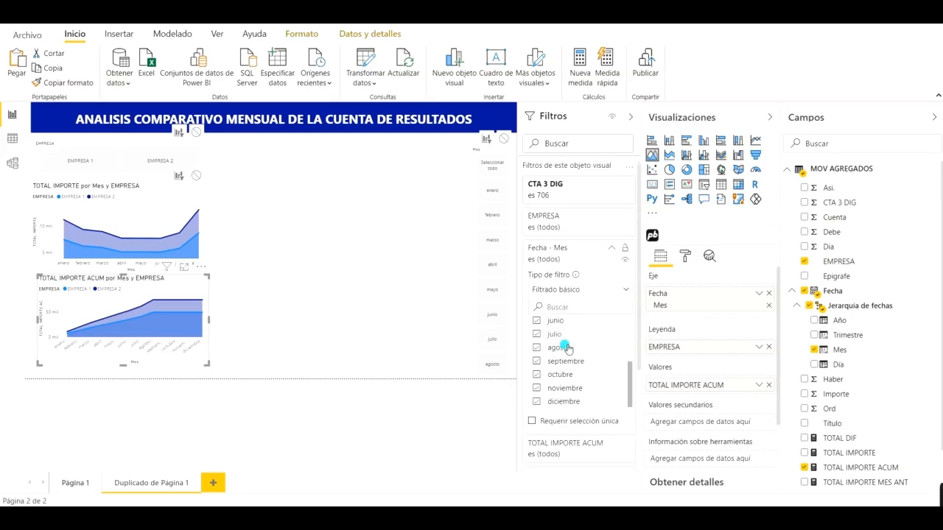
pyautogui.click(537, 248)
pyautogui.click(537, 235)
pyautogui.click(537, 221)
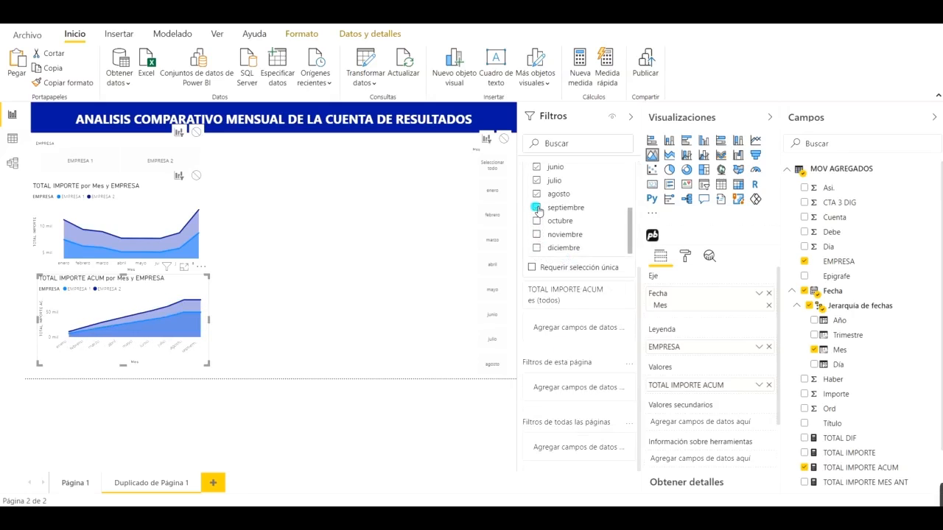
pyautogui.click(537, 208)
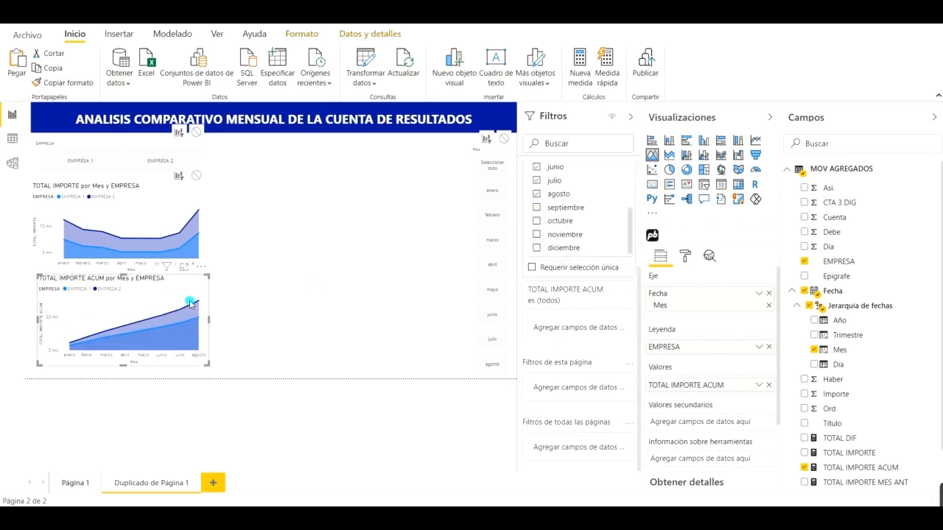
pyautogui.click(631, 116)
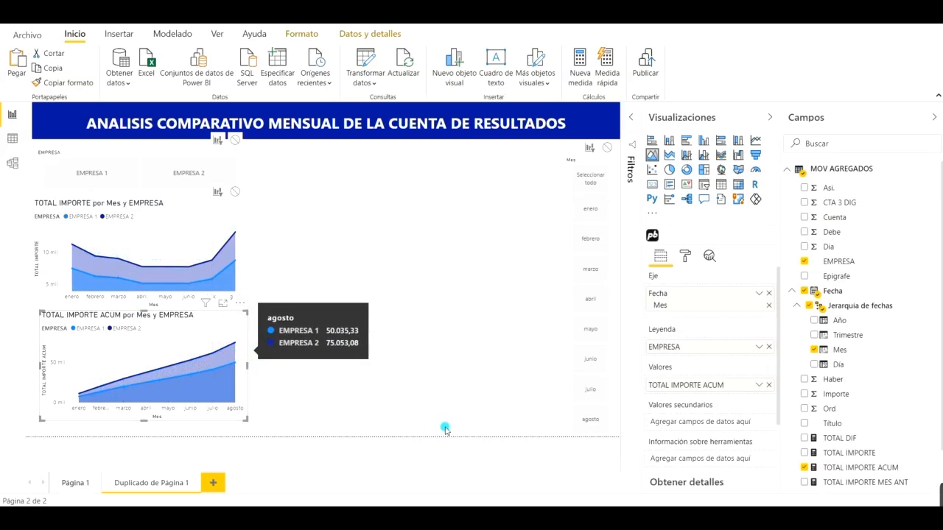
# Insert an empty line chart, sized to fit between the accumulated area chart and the Mes slicer, in the lower part of the page
pyautogui.click(442, 391)
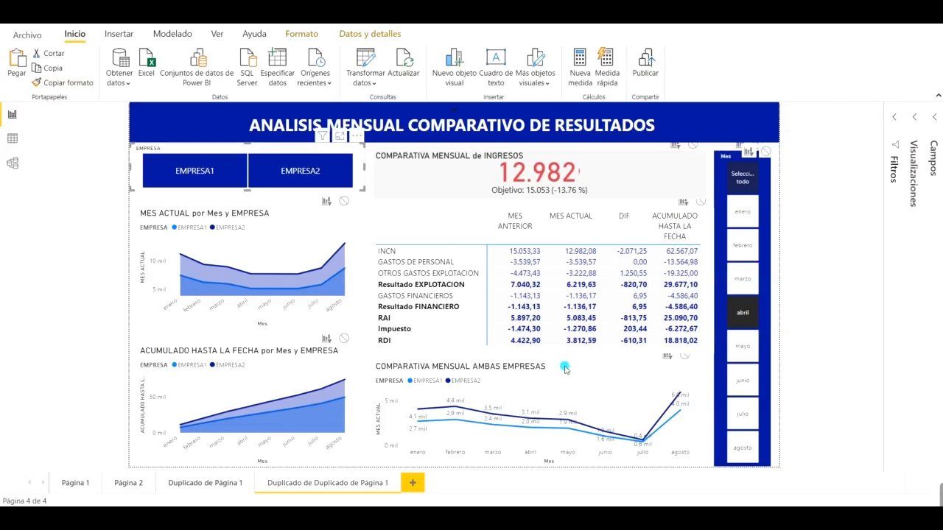
pyautogui.click(574, 376)
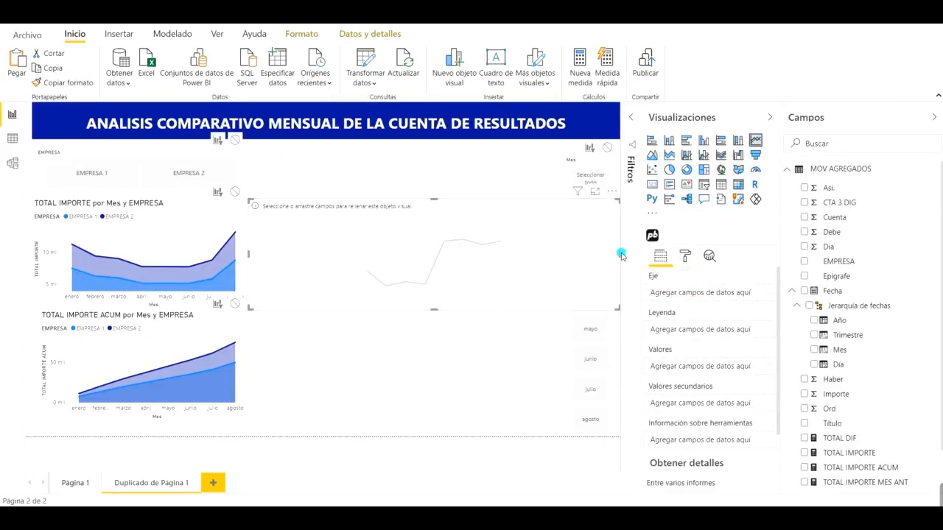
pyautogui.moveTo(622, 255); pyautogui.dragTo(561, 259)
pyautogui.moveTo(251, 252); pyautogui.dragTo(258, 254)
pyautogui.moveTo(428, 210); pyautogui.dragTo(429, 322)
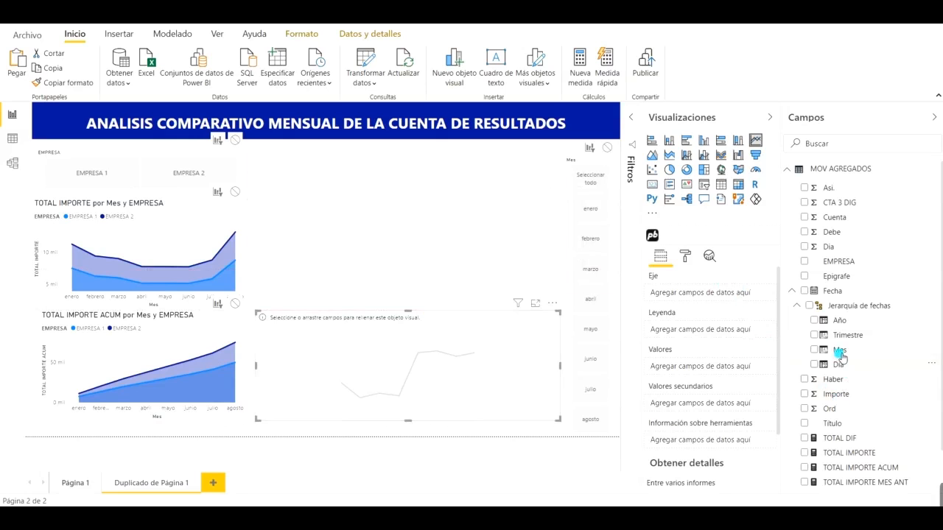
# Plot TOTAL IMPORTE by Mes with EMPRESA as legend in the line chart, and reduce its height slightly from the upper edge
pyautogui.moveTo(739, 340); pyautogui.dragTo(685, 299)
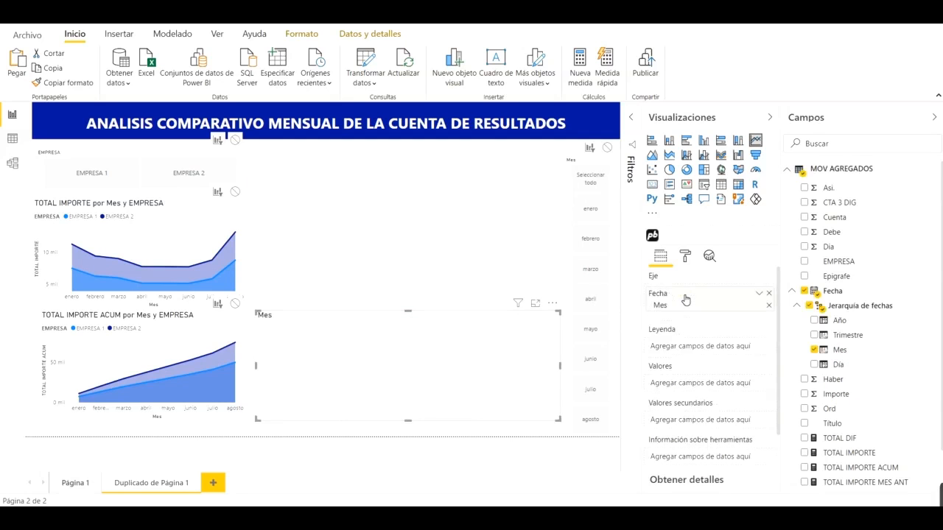
pyautogui.moveTo(833, 262); pyautogui.dragTo(688, 348)
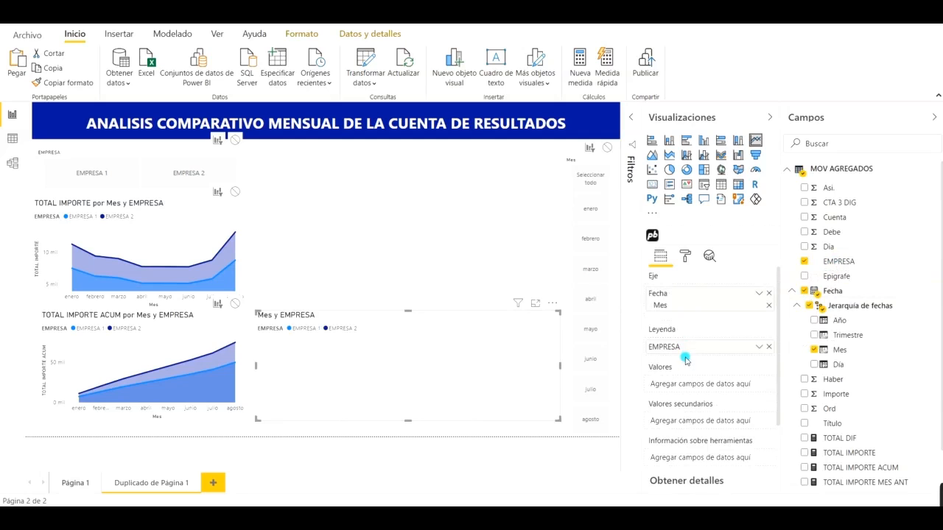
pyautogui.moveTo(831, 454); pyautogui.dragTo(682, 386)
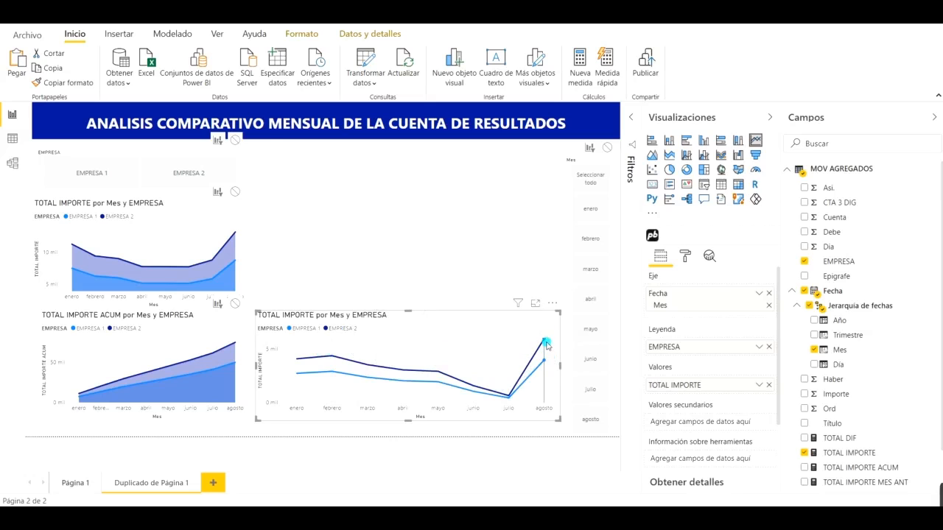
pyautogui.moveTo(546, 343)
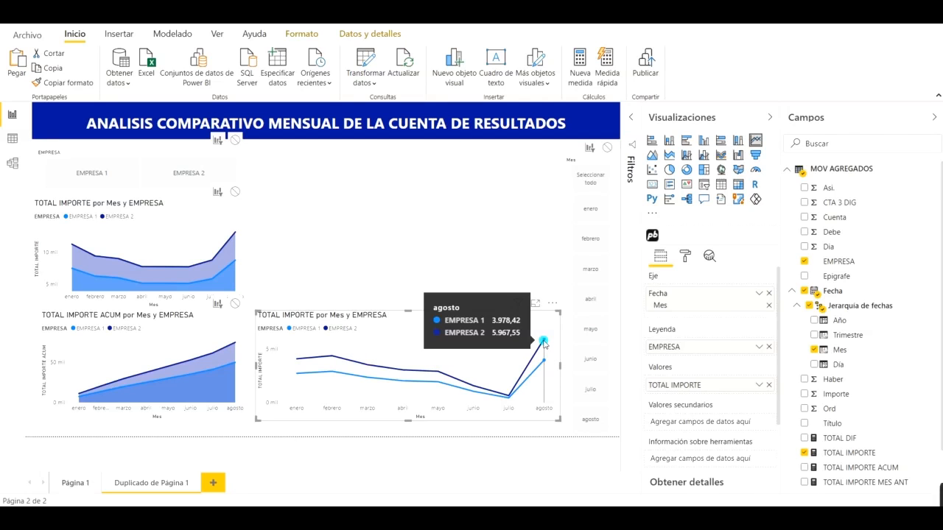
pyautogui.moveTo(410, 316); pyautogui.dragTo(411, 330)
pyautogui.click(406, 295)
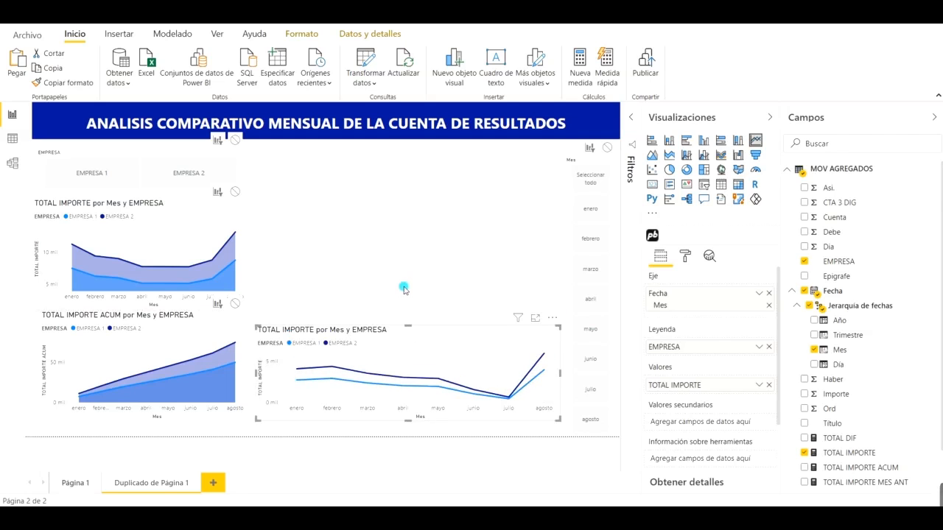